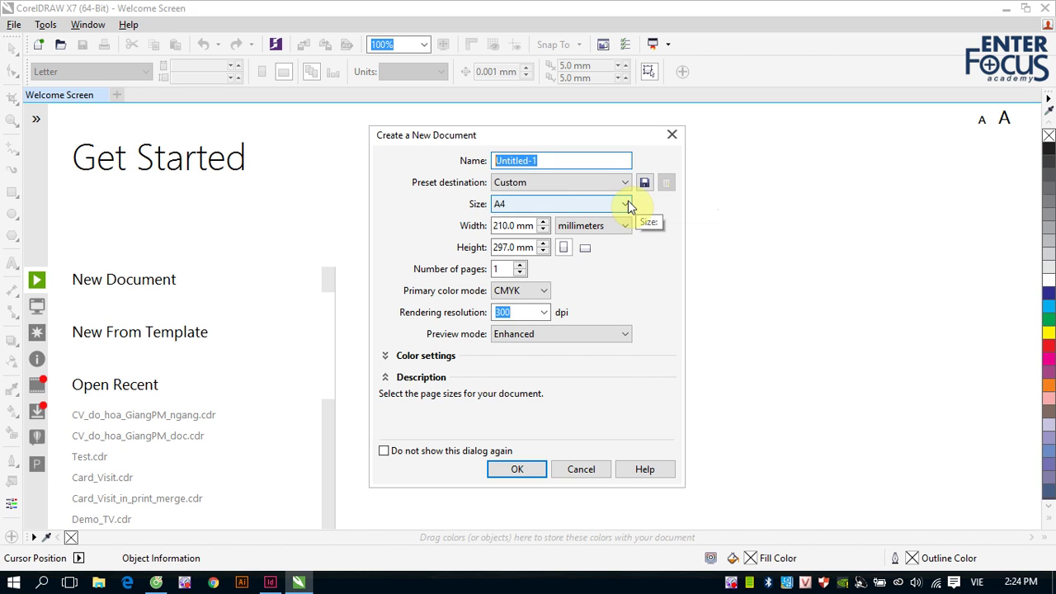
Create a new A4 portrait document in millimeters with CMYK color at 300 dpi, after viewing the page size and preset lists
{"action": "left_click", "coordinate": [628, 204]}
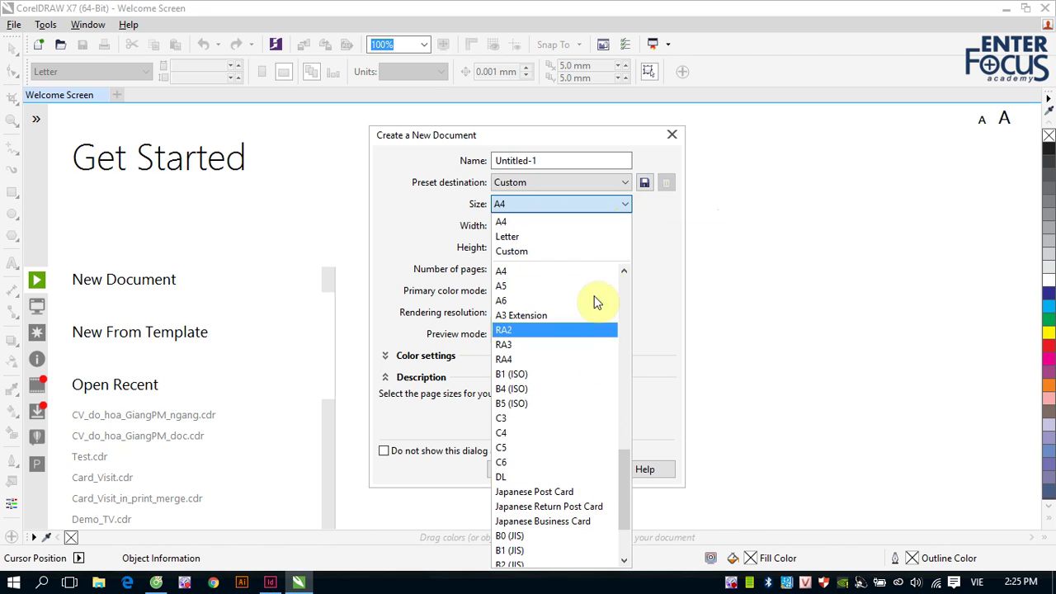
{"action": "left_click", "coordinate": [628, 182]}
{"action": "left_click", "coordinate": [628, 182]}
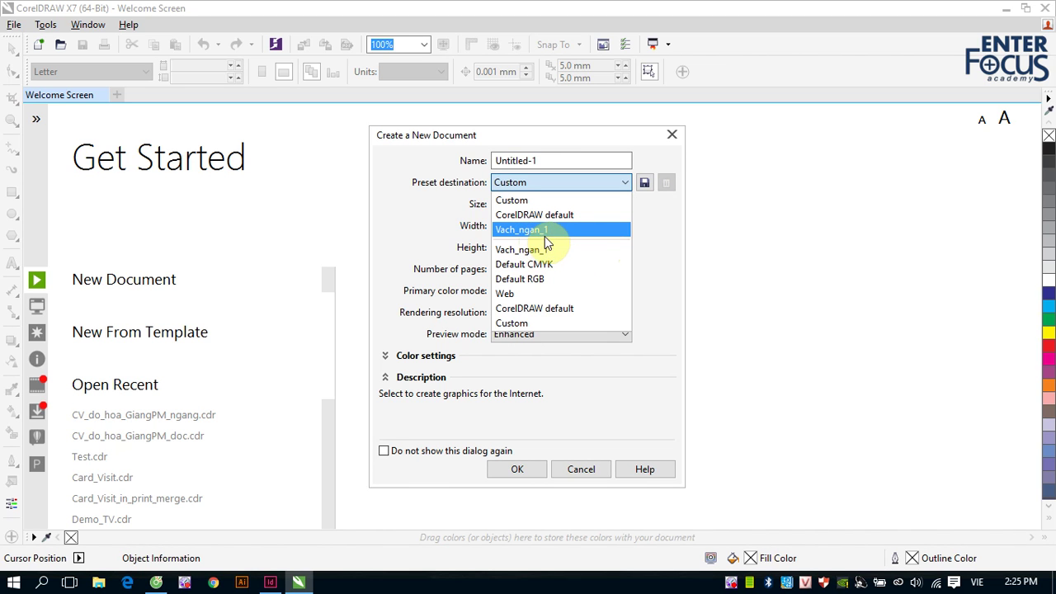
{"action": "left_click", "coordinate": [654, 264]}
{"action": "left_click", "coordinate": [532, 312]}
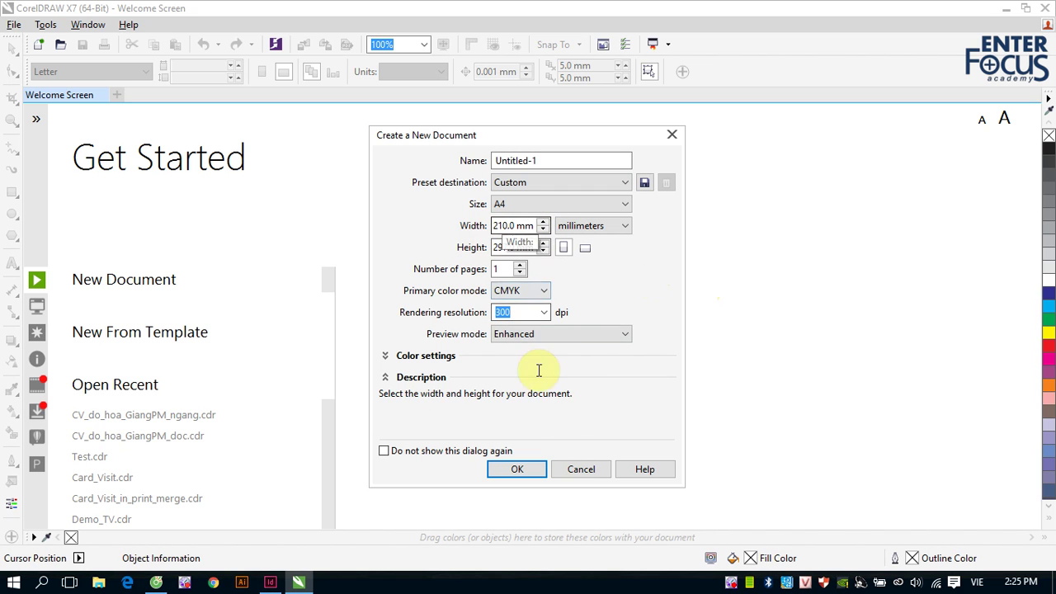
{"action": "left_click", "coordinate": [514, 468]}
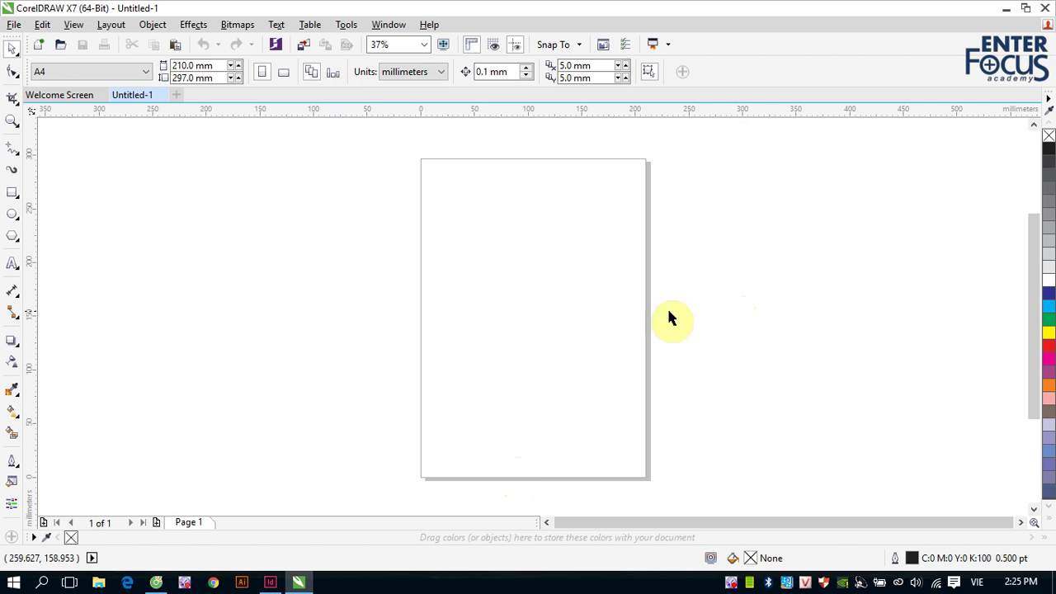
Draw three rectangles about 109 × 79, 120 × 84 and 122 × 76 mm: inside the page, across its left edge, and outside it
{"action": "left_click", "coordinate": [11, 193]}
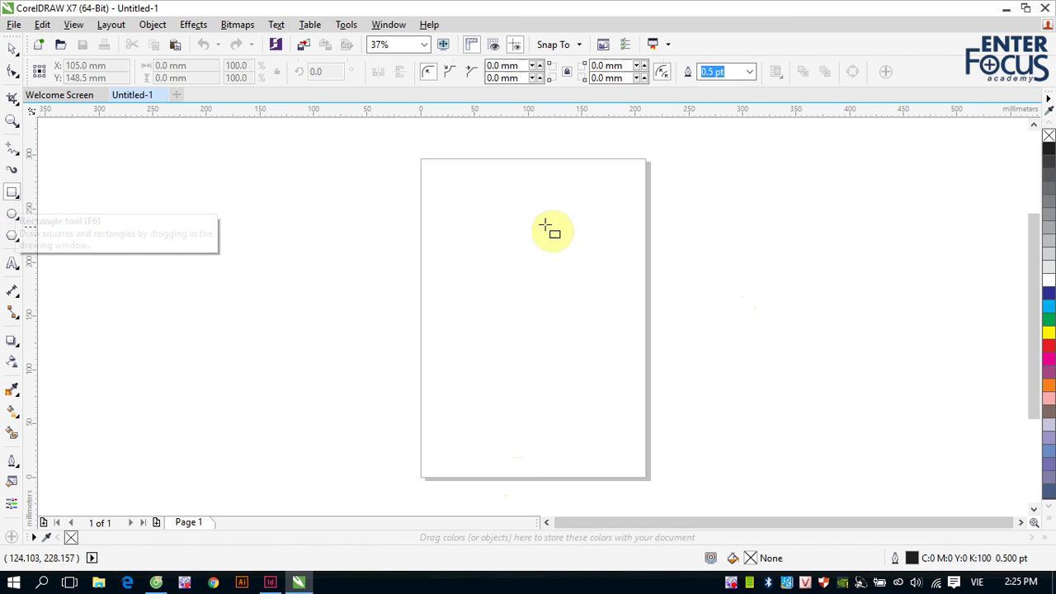
{"action": "left_click_drag", "start_coordinate": [474, 203], "coordinate": [592, 289]}
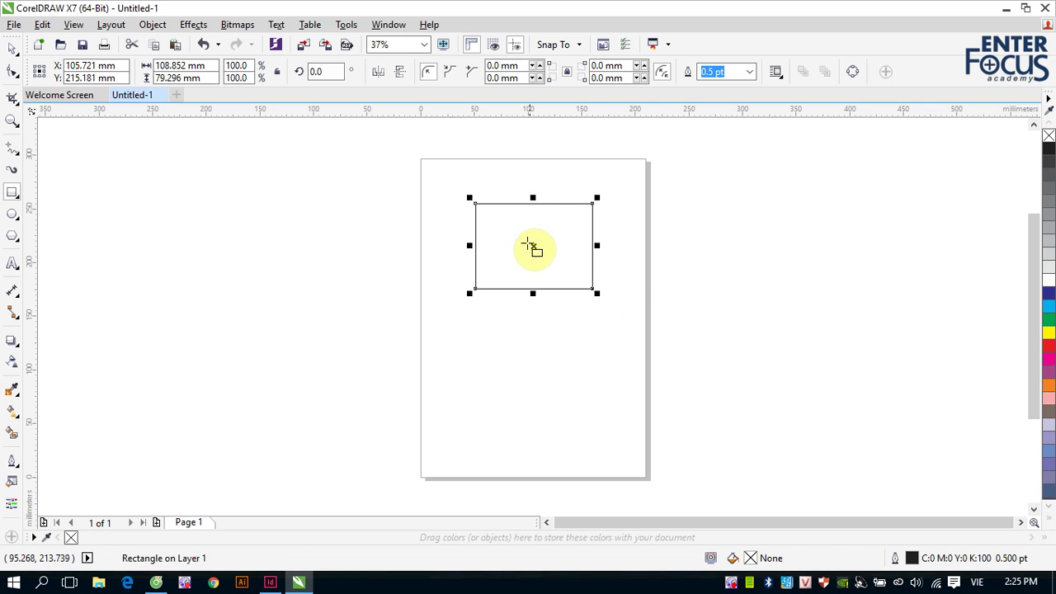
{"action": "left_click_drag", "start_coordinate": [367, 307], "coordinate": [498, 400]}
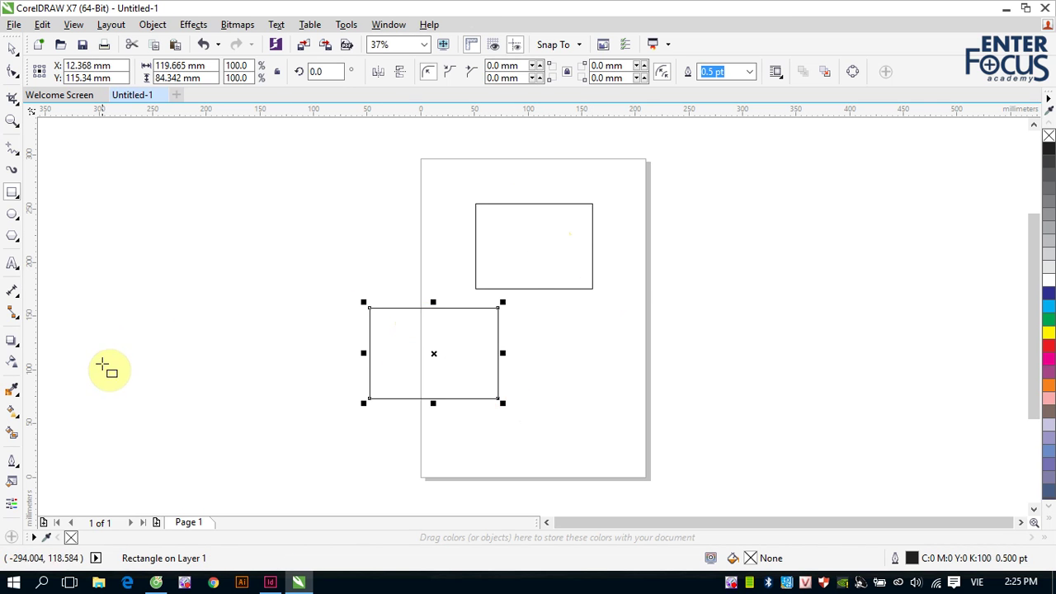
{"action": "left_click_drag", "start_coordinate": [104, 365], "coordinate": [236, 447]}
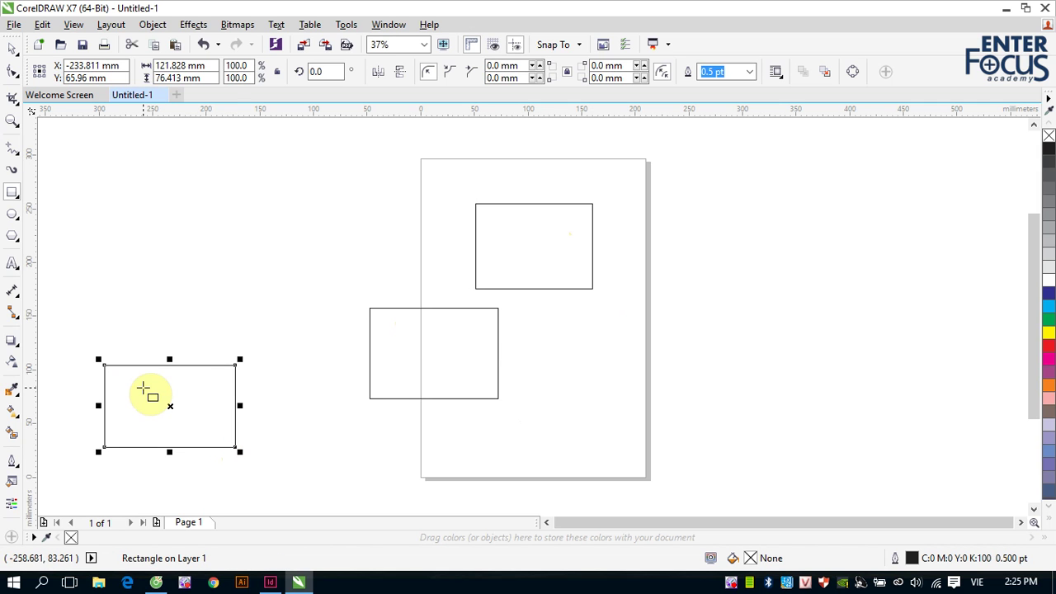
Select all three rectangles together and delete them
{"action": "left_click", "coordinate": [11, 48]}
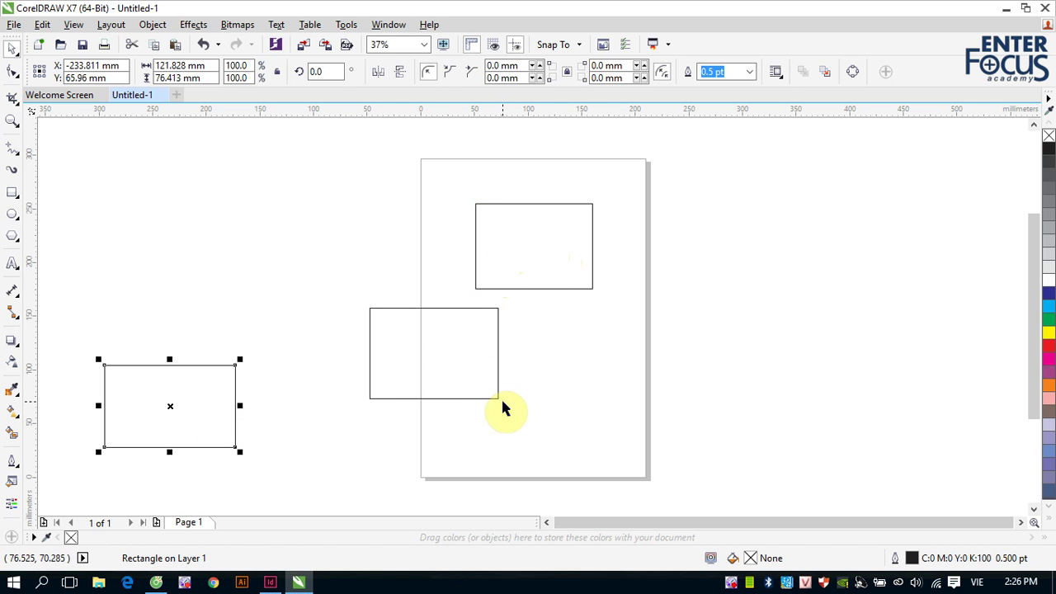
{"action": "left_click", "coordinate": [534, 289]}
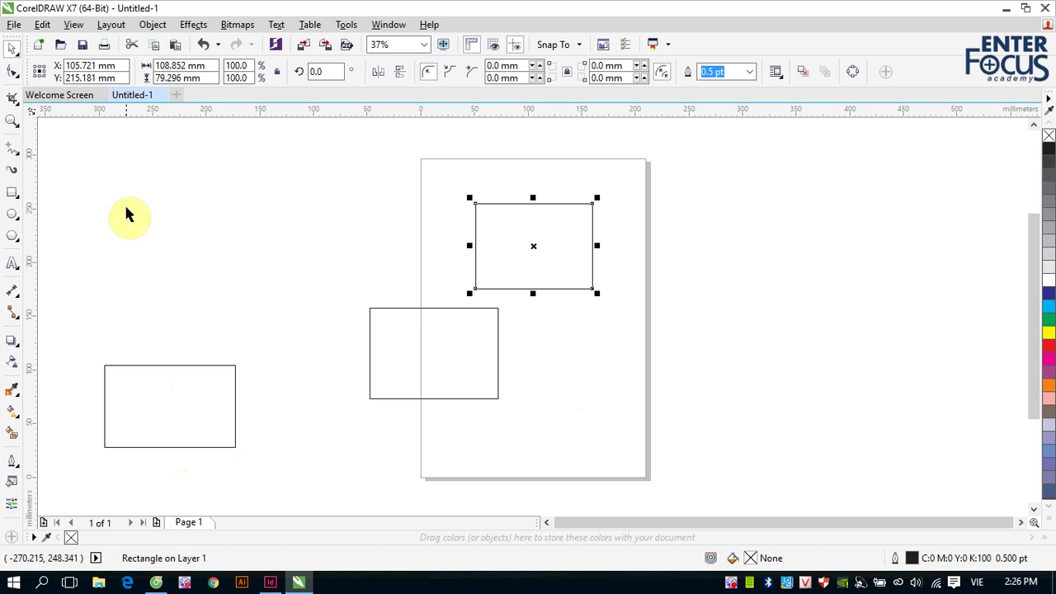
{"action": "left_click_drag", "start_coordinate": [63, 161], "coordinate": [641, 479]}
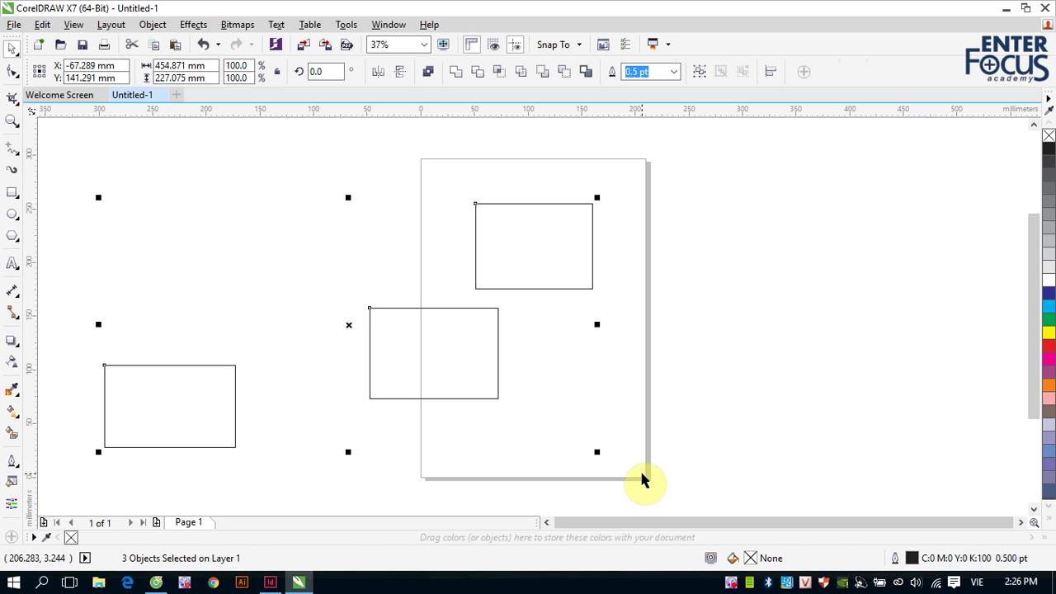
{"action": "key", "text": "Delete"}
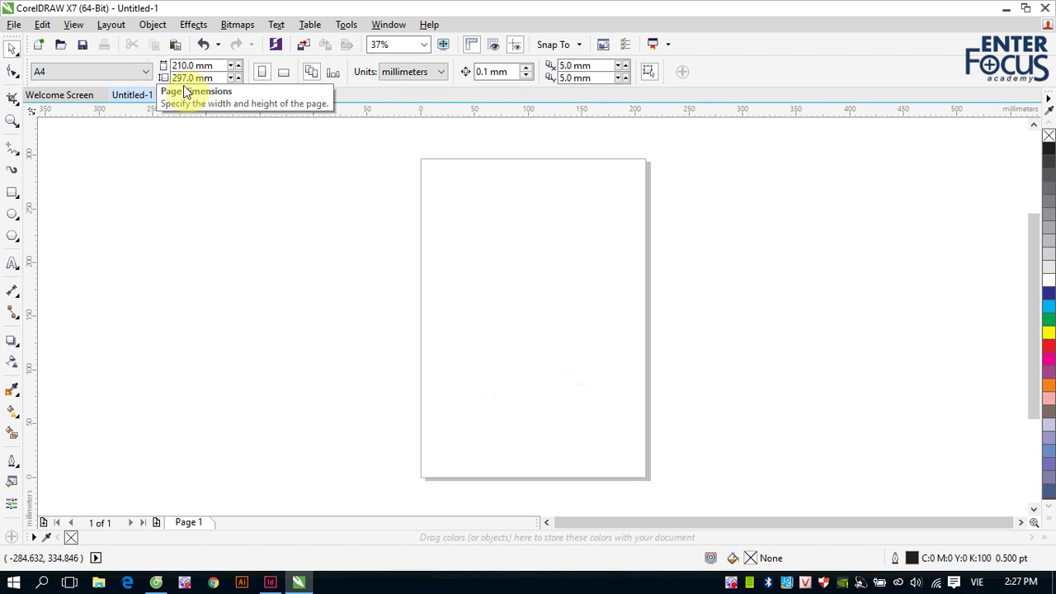
Switch the A4 page to landscape orientation and view the available drawing units
{"action": "left_click", "coordinate": [147, 74]}
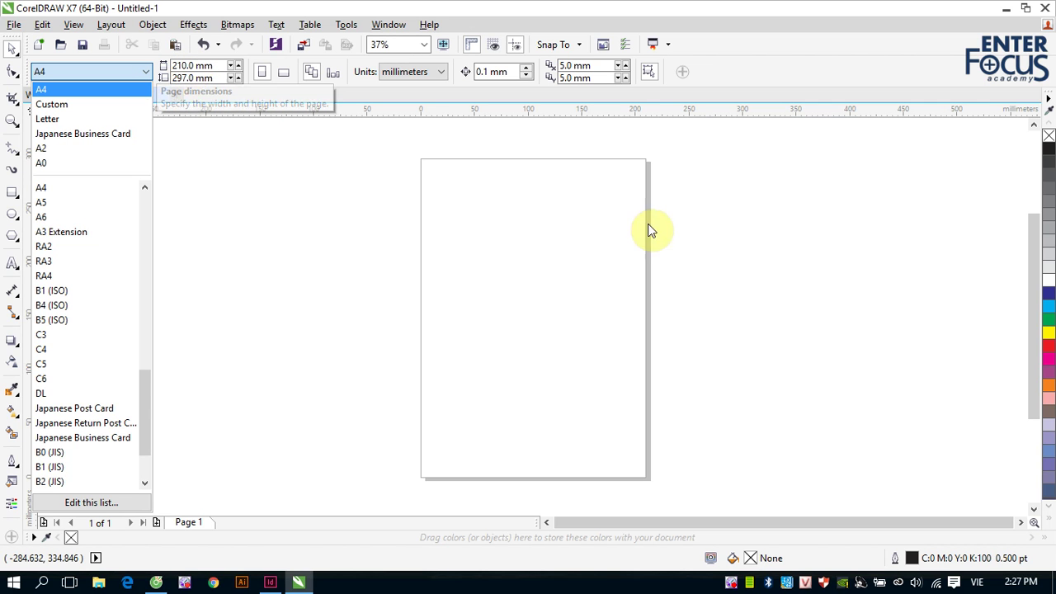
{"action": "left_click", "coordinate": [328, 291]}
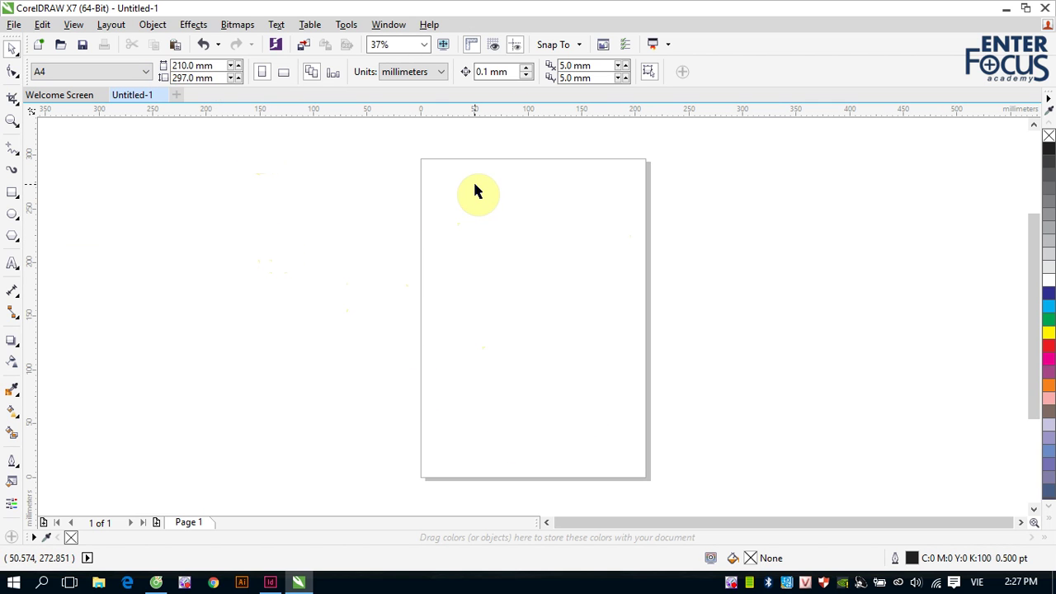
{"action": "left_click", "coordinate": [283, 76]}
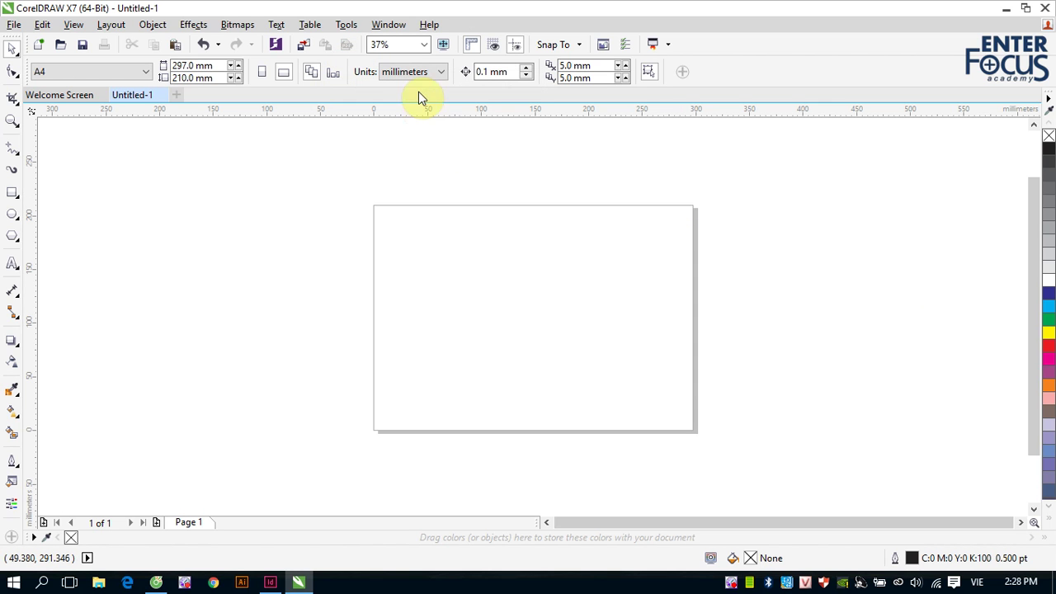
{"action": "left_click", "coordinate": [441, 72]}
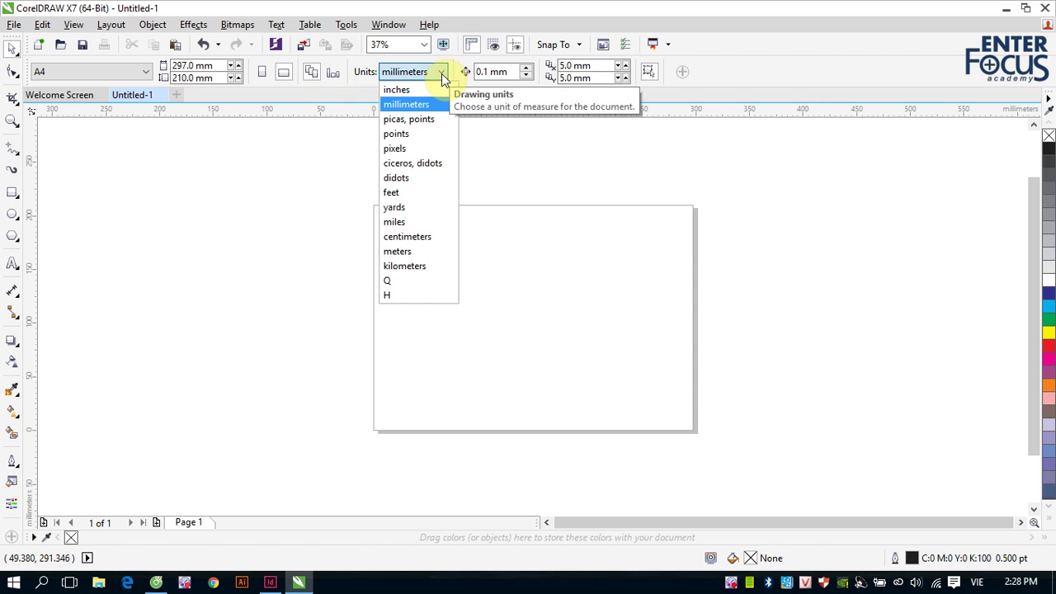
{"action": "left_click", "coordinate": [516, 157]}
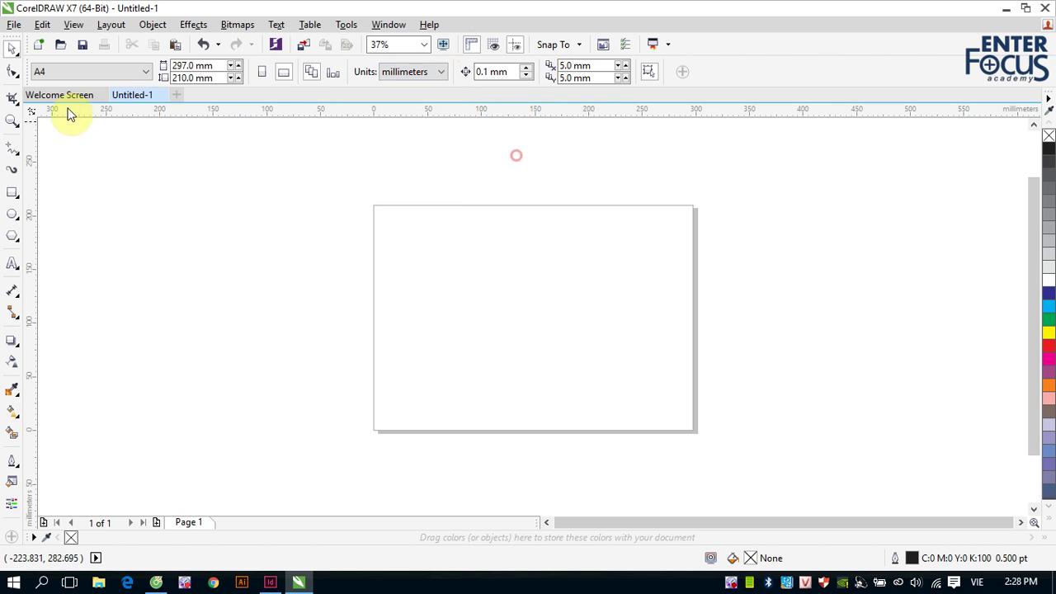
Change the page size to Letter and return it to A4, keeping millimeters as the drawing unit
{"action": "left_click", "coordinate": [148, 72]}
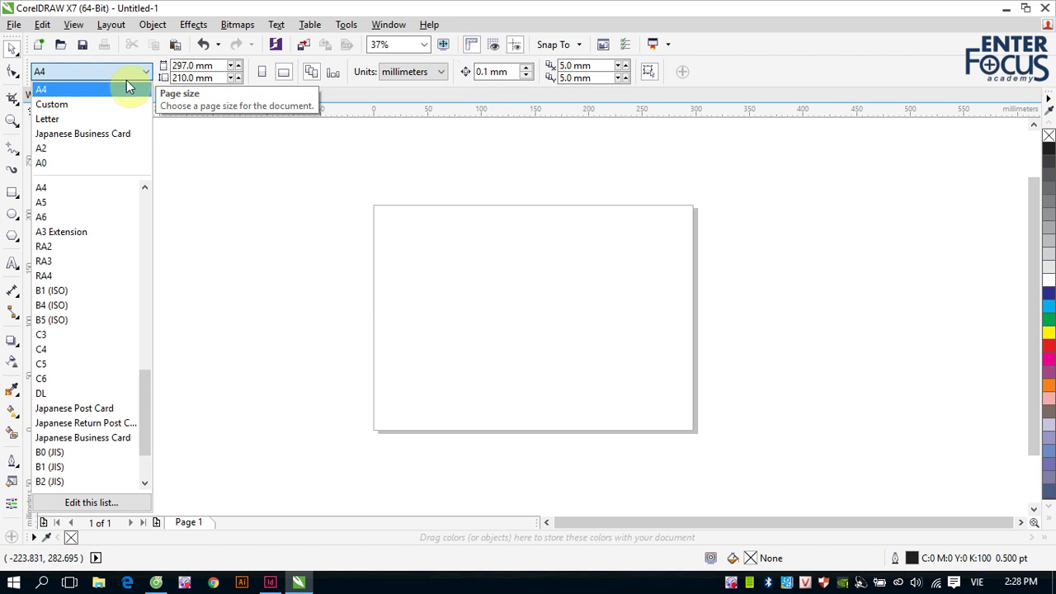
{"action": "left_click", "coordinate": [69, 119]}
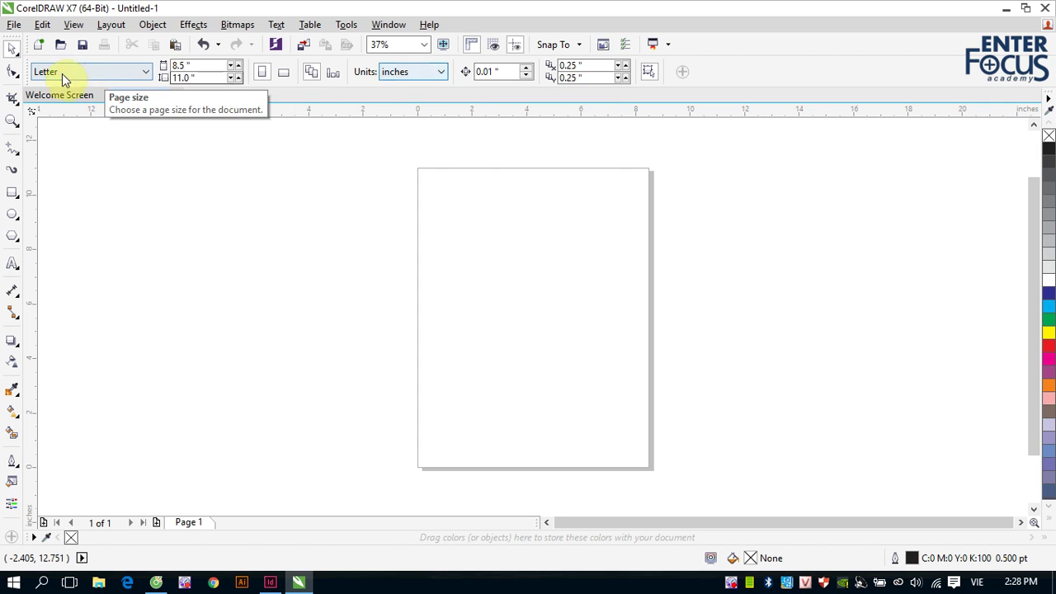
{"action": "left_click", "coordinate": [147, 74]}
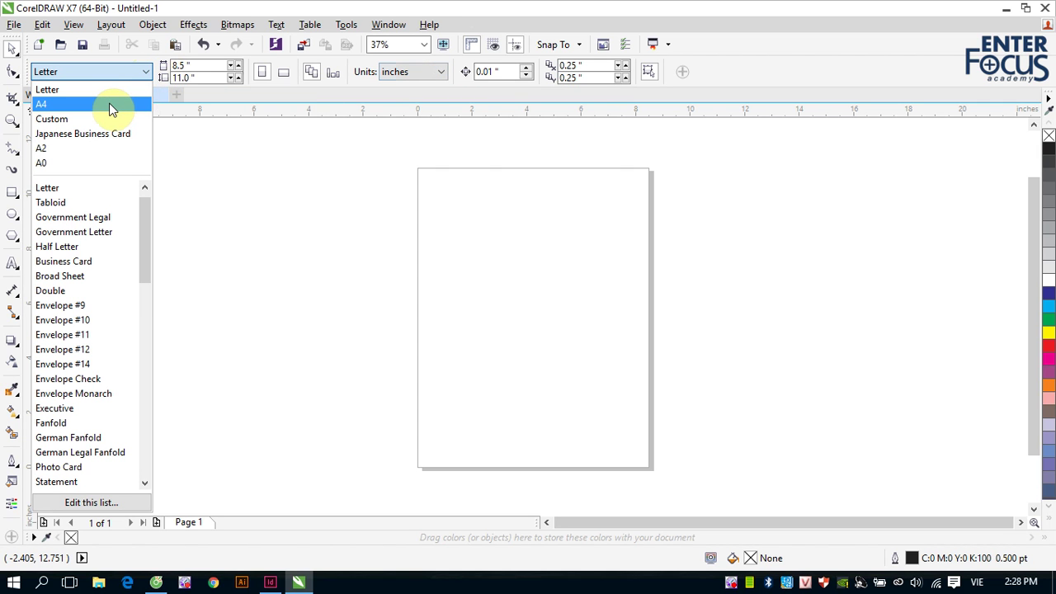
{"action": "left_click", "coordinate": [111, 105]}
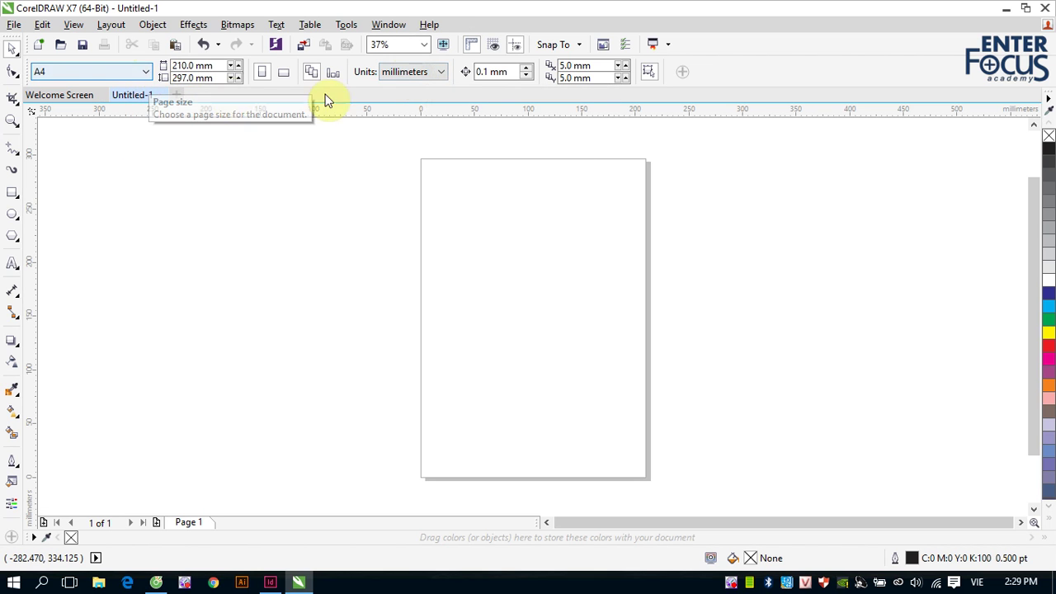
{"action": "left_click", "coordinate": [441, 72]}
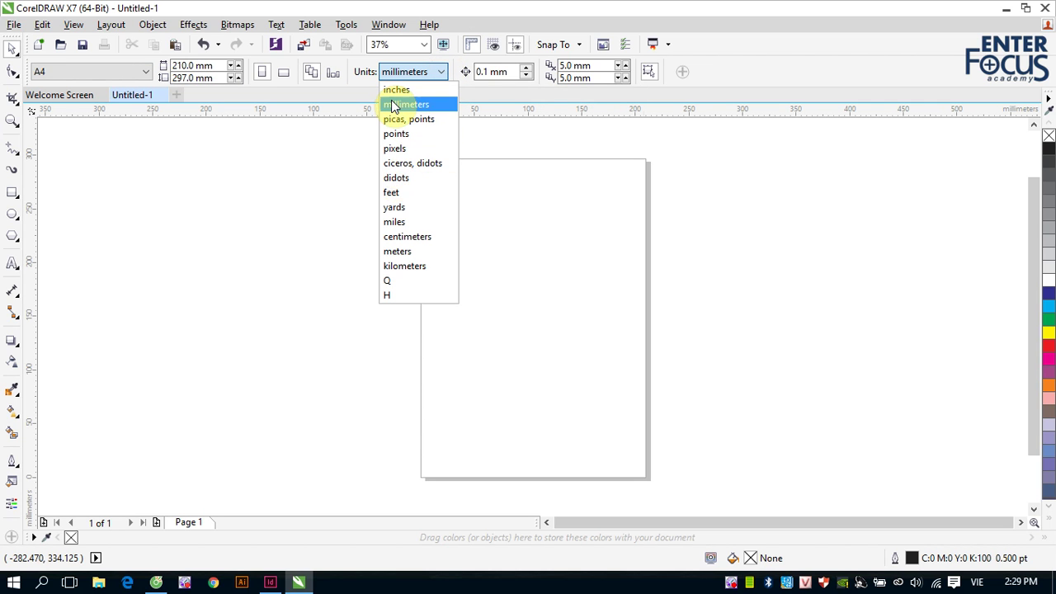
{"action": "left_click", "coordinate": [720, 199]}
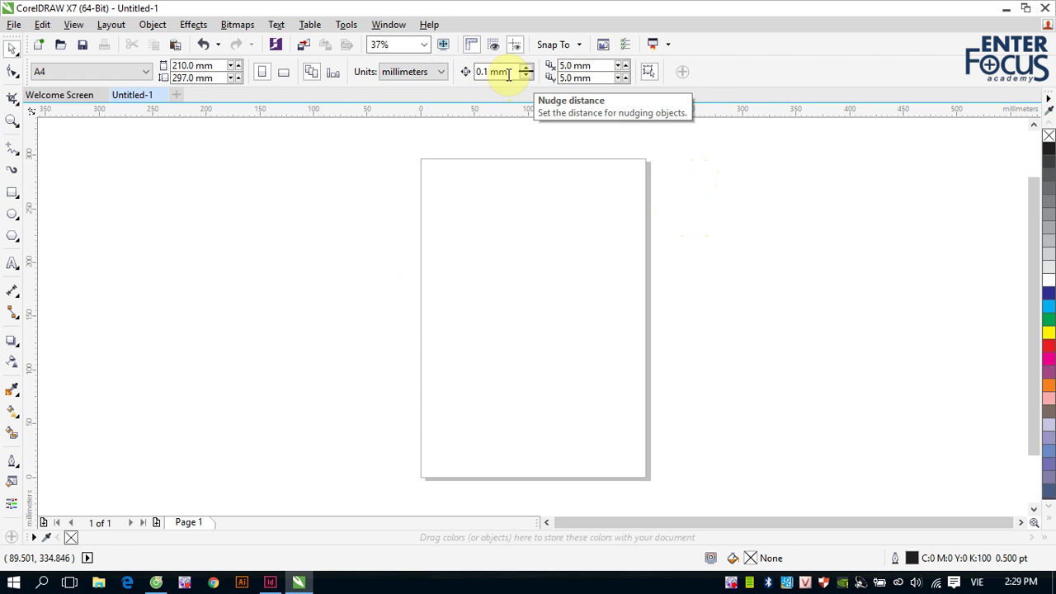
Draw a rectangle about 89 × 61 mm in the upper-left part of the page and deselect it
{"action": "left_click", "coordinate": [12, 193]}
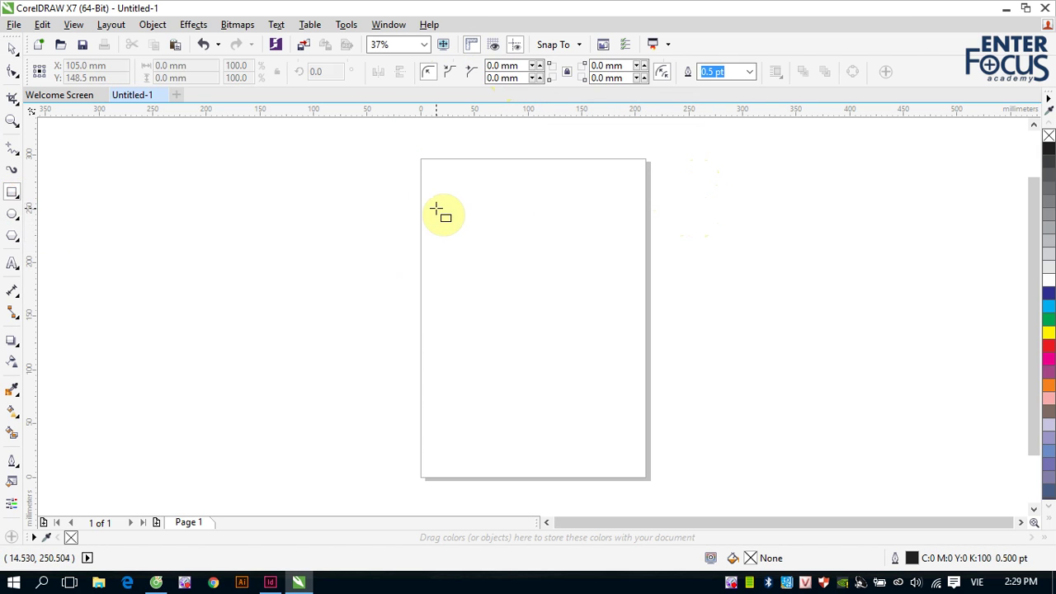
{"action": "left_click_drag", "start_coordinate": [436, 209], "coordinate": [533, 273]}
{"action": "left_click", "coordinate": [11, 47]}
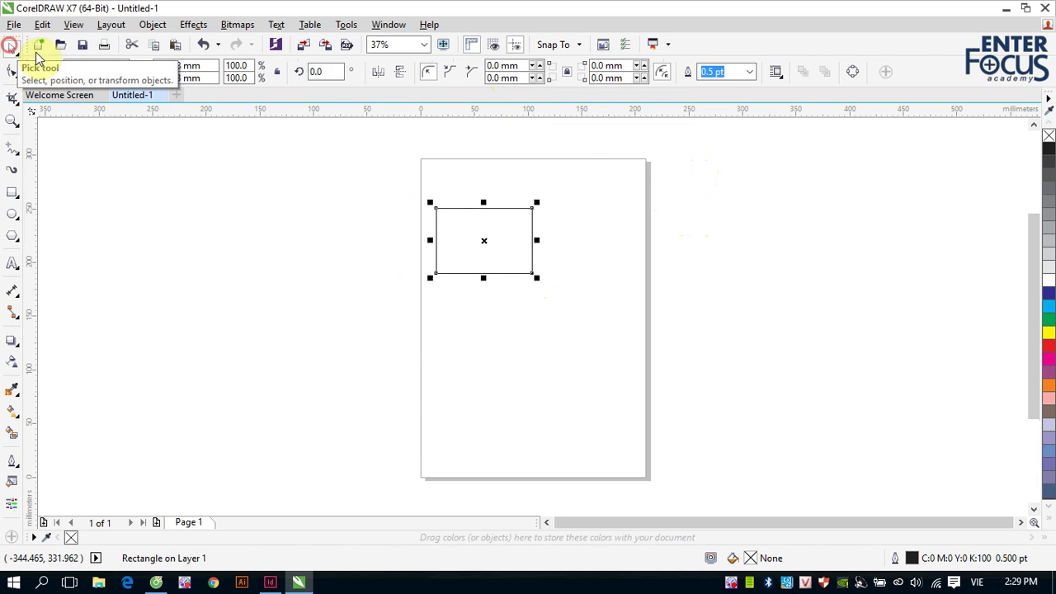
{"action": "left_click", "coordinate": [931, 275]}
Move the rectangle freehand toward the page's middle, and back near the page's upper-left corner
{"action": "left_click", "coordinate": [481, 244]}
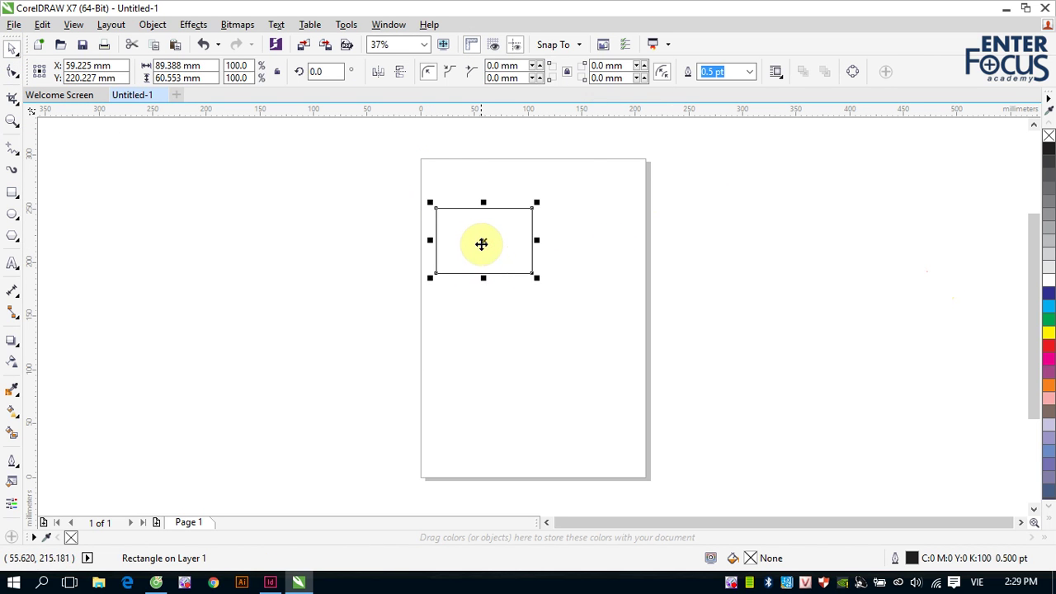
{"action": "left_click_drag", "start_coordinate": [481, 243], "coordinate": [556, 281]}
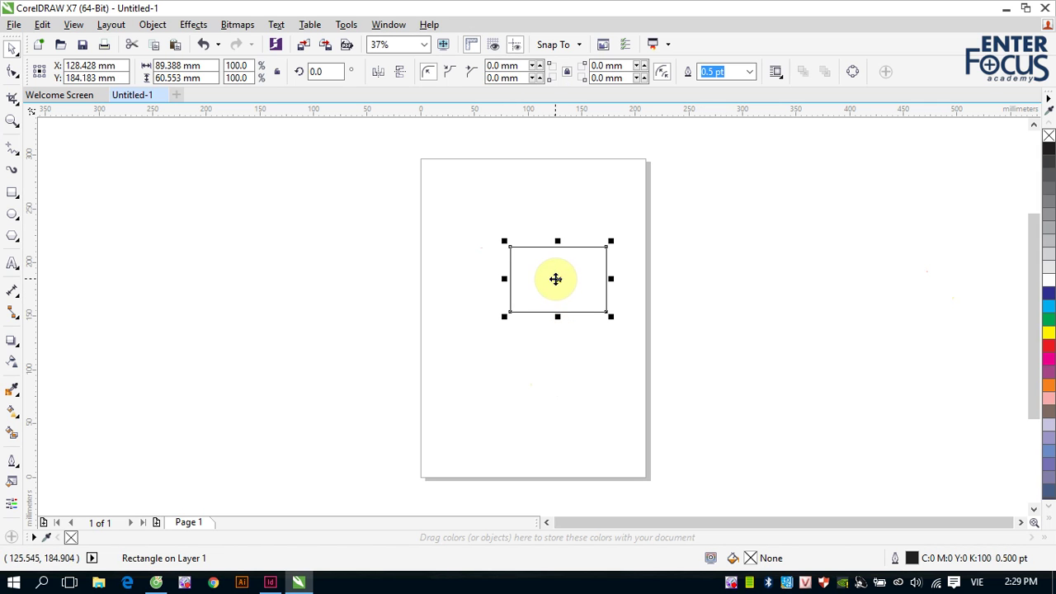
{"action": "left_click_drag", "start_coordinate": [556, 278], "coordinate": [473, 224]}
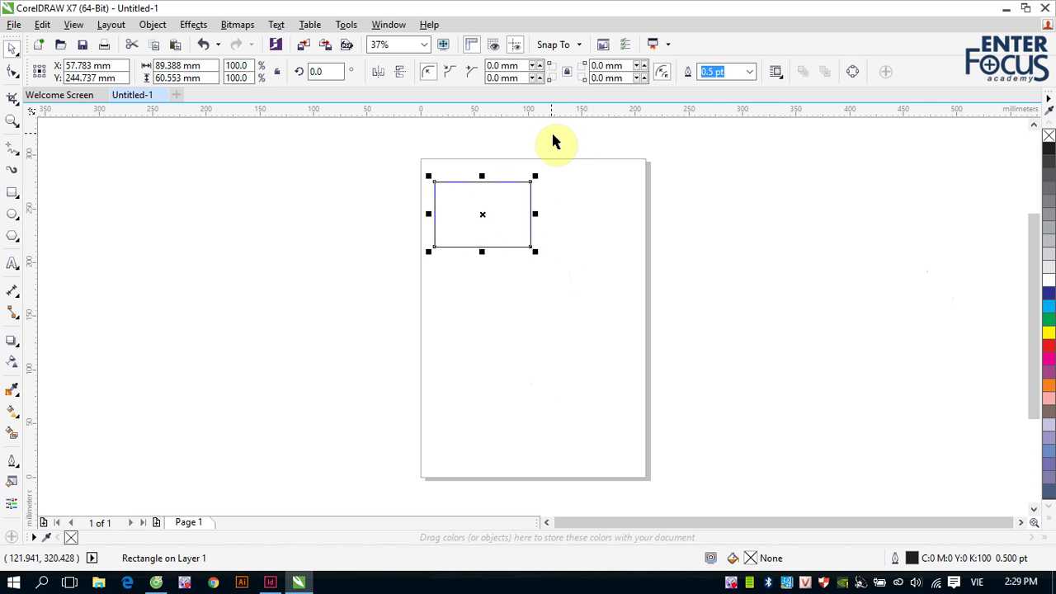
{"action": "left_click", "coordinate": [735, 174]}
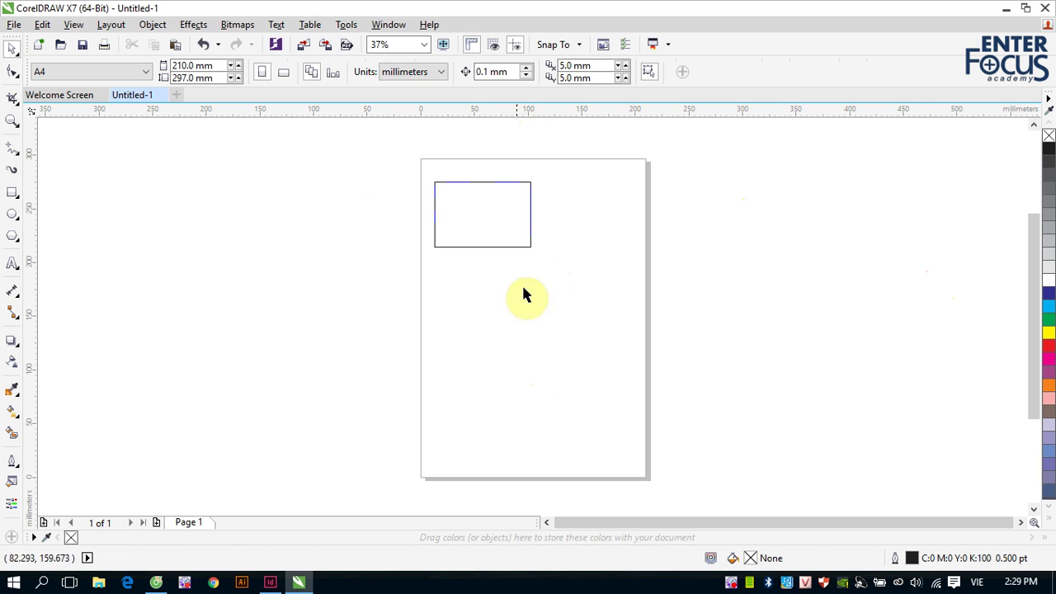
Set the nudge distance to 50 mm and nudge the rectangle down the page by 100 mm
{"action": "double_click", "coordinate": [481, 72]}
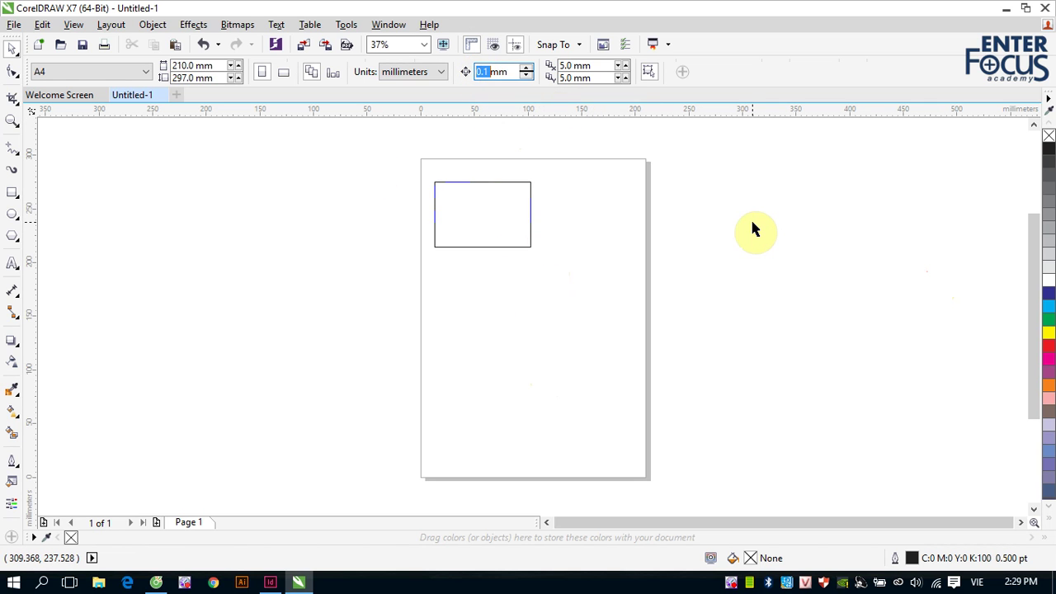
{"action": "type", "text": "50"}
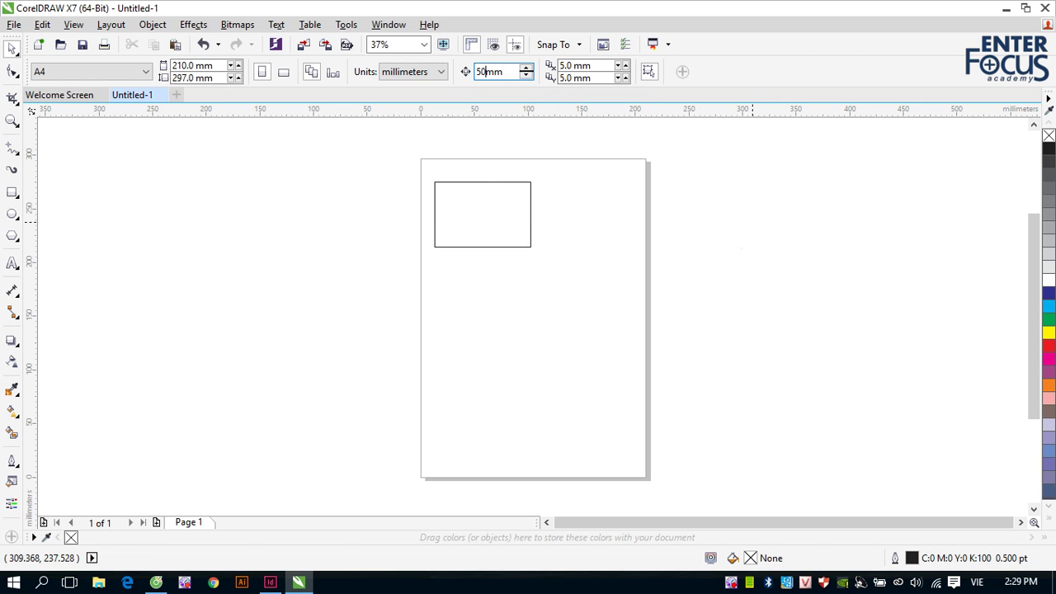
{"action": "left_click", "coordinate": [490, 212]}
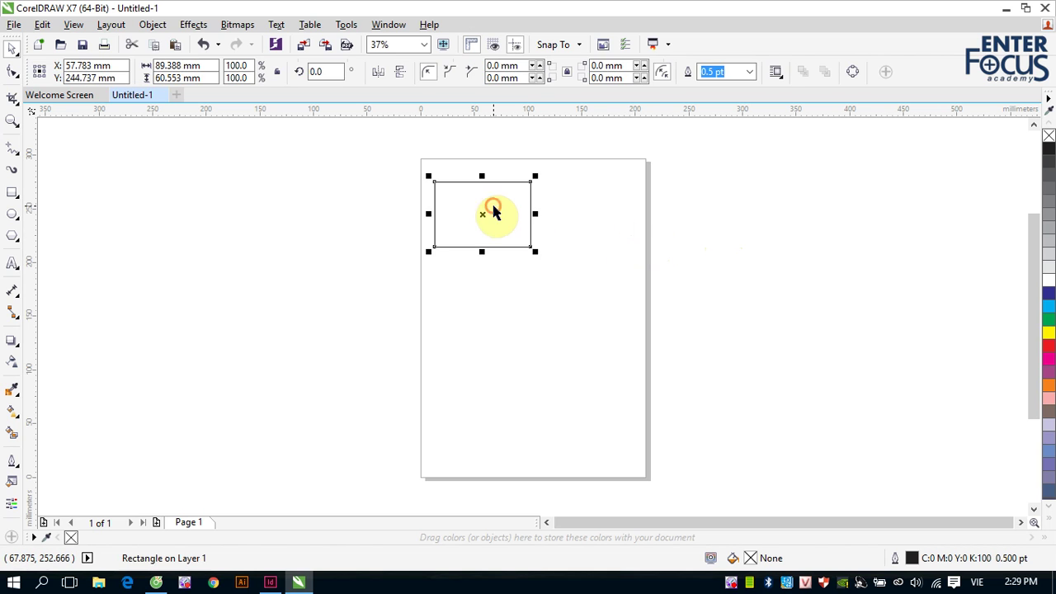
{"action": "key", "text": "Down"}
{"action": "key", "text": "Down"}
{"action": "key", "text": "Down"}
{"action": "key", "text": "Down"}
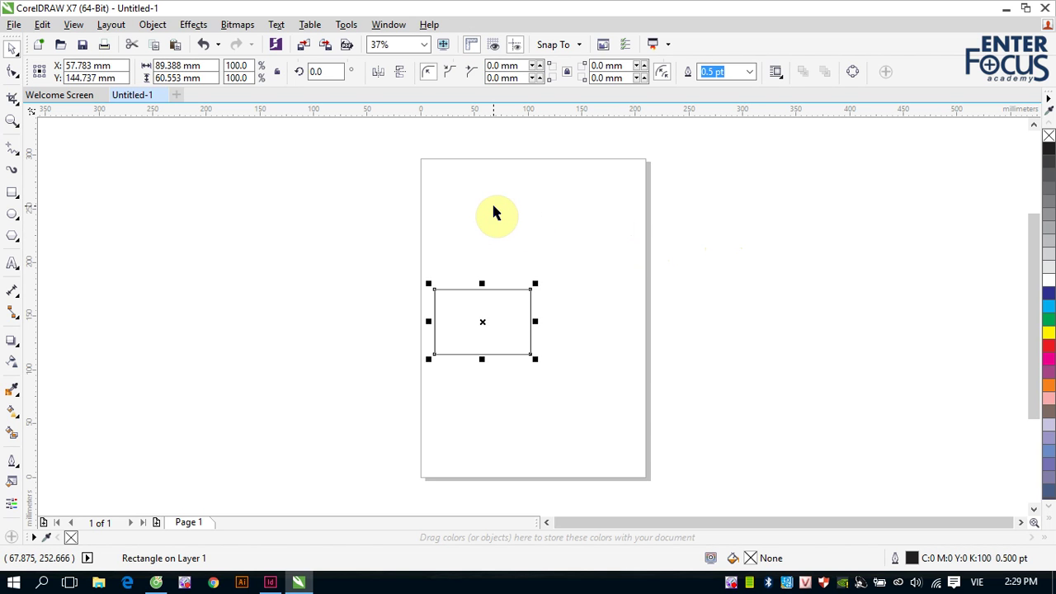
Nudge the rectangle around in 50 mm increments, finishing 100 mm further right at the same height, and deselect it
{"action": "key", "text": "Up"}
{"action": "key", "text": "Up"}
{"action": "key", "text": "Left"}
{"action": "key", "text": "Left"}
{"action": "key", "text": "Right"}
{"action": "key", "text": "Right"}
{"action": "key", "text": "Right"}
{"action": "key", "text": "Right"}
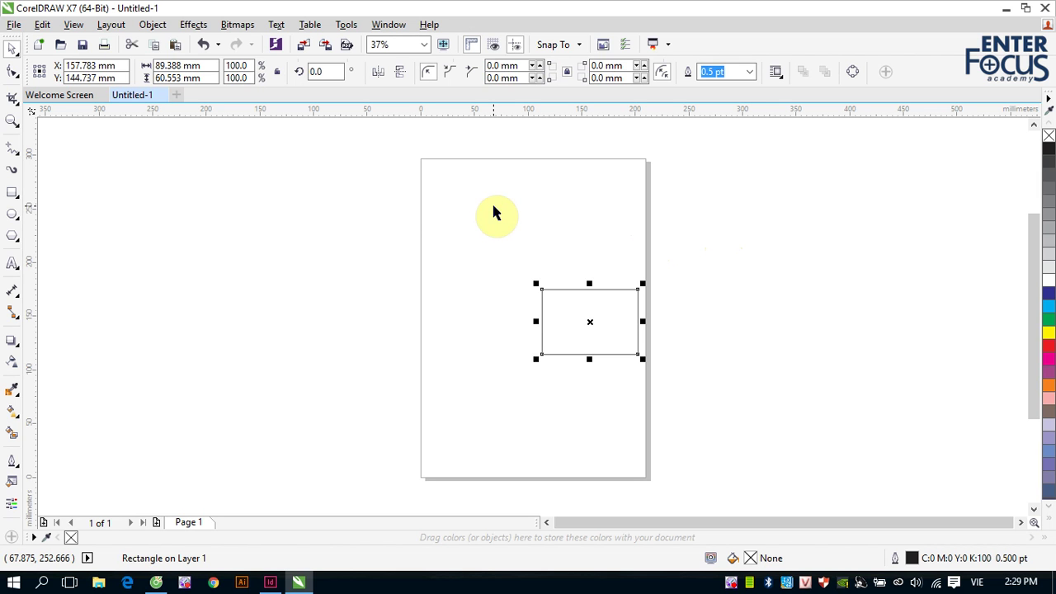
{"action": "left_click", "coordinate": [763, 247]}
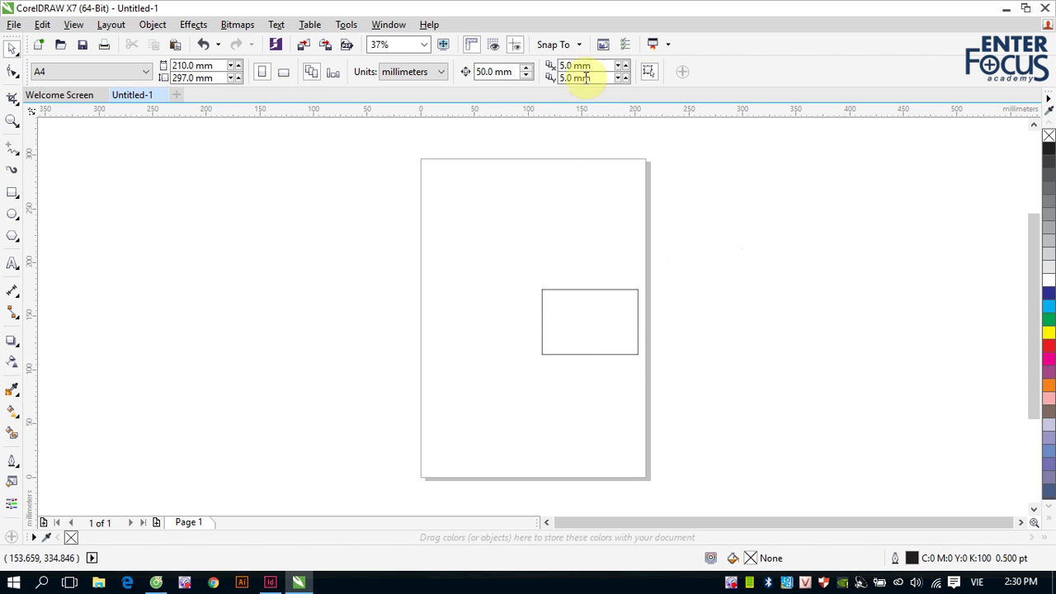
Duplicate the rectangle with the 5 mm duplicate distance, move the copy directly left of the original, and deselect it
{"action": "left_click", "coordinate": [568, 65]}
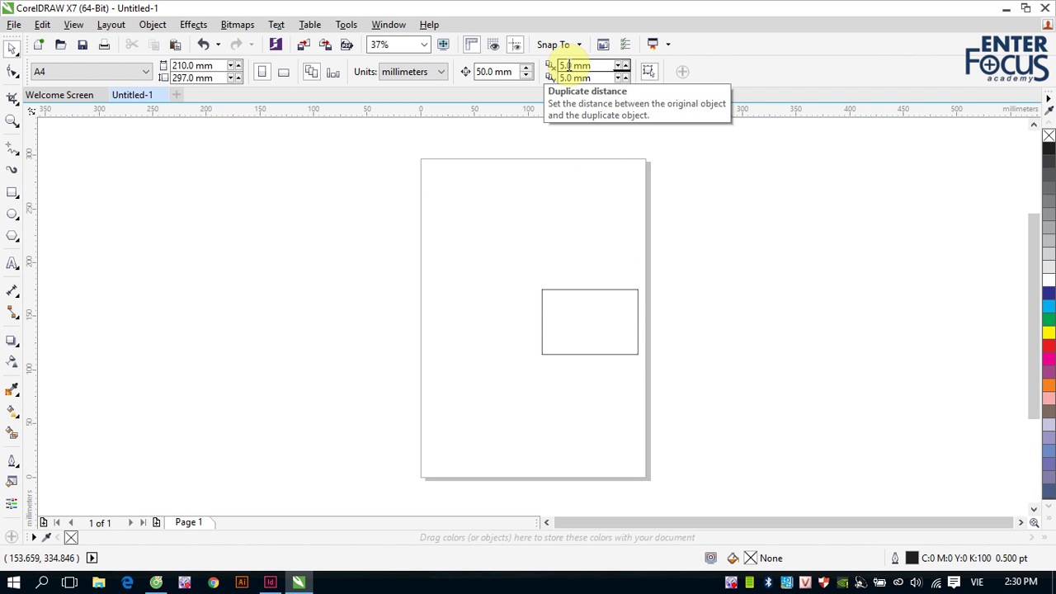
{"action": "left_click", "coordinate": [591, 309]}
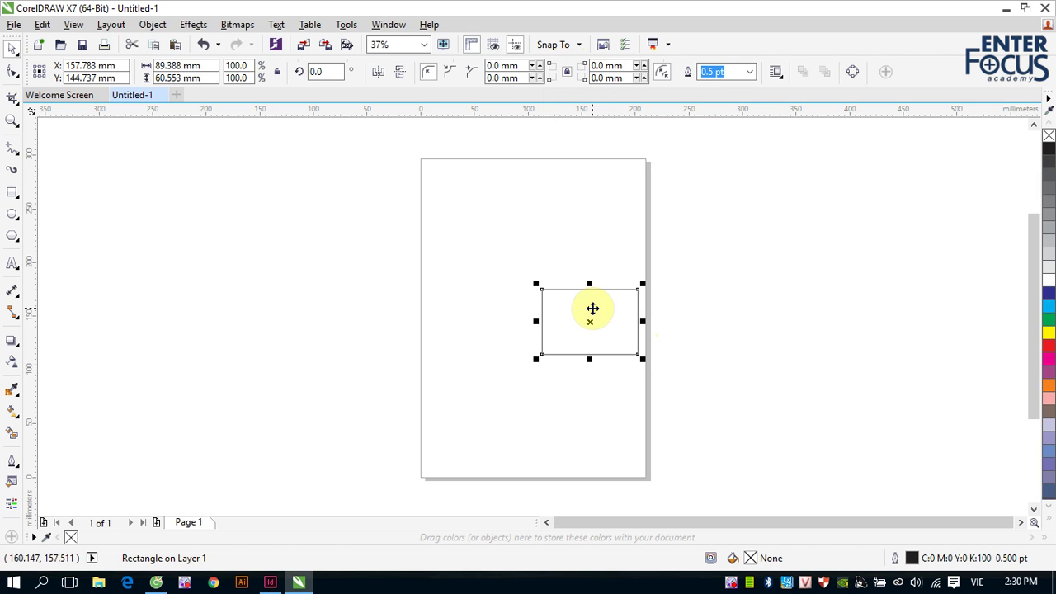
{"action": "key", "text": "ctrl+d"}
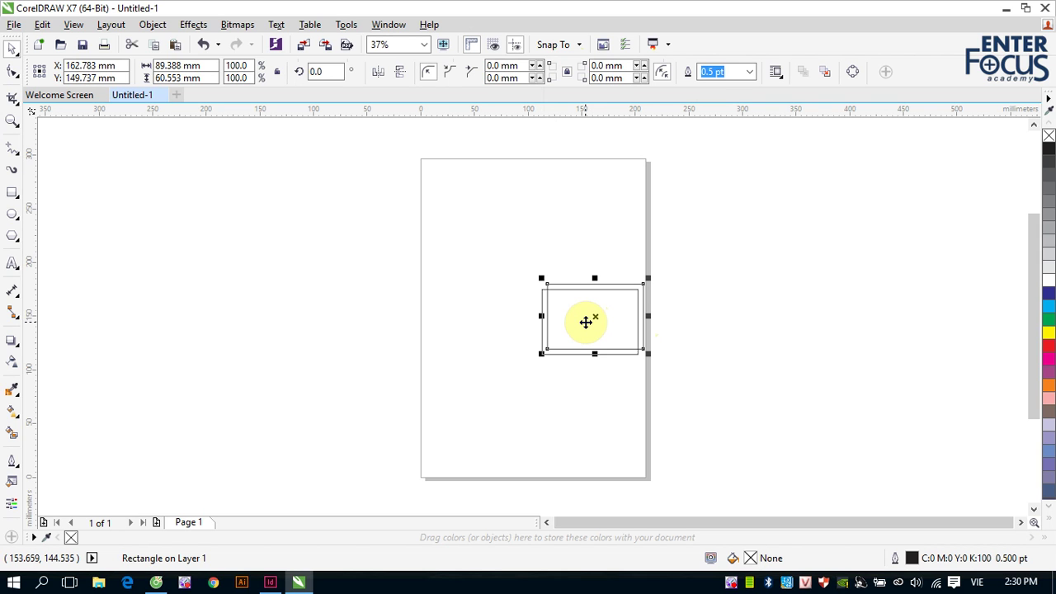
{"action": "left_click_drag", "start_coordinate": [586, 322], "coordinate": [488, 321]}
{"action": "left_click", "coordinate": [698, 316]}
{"action": "left_click", "coordinate": [586, 318]}
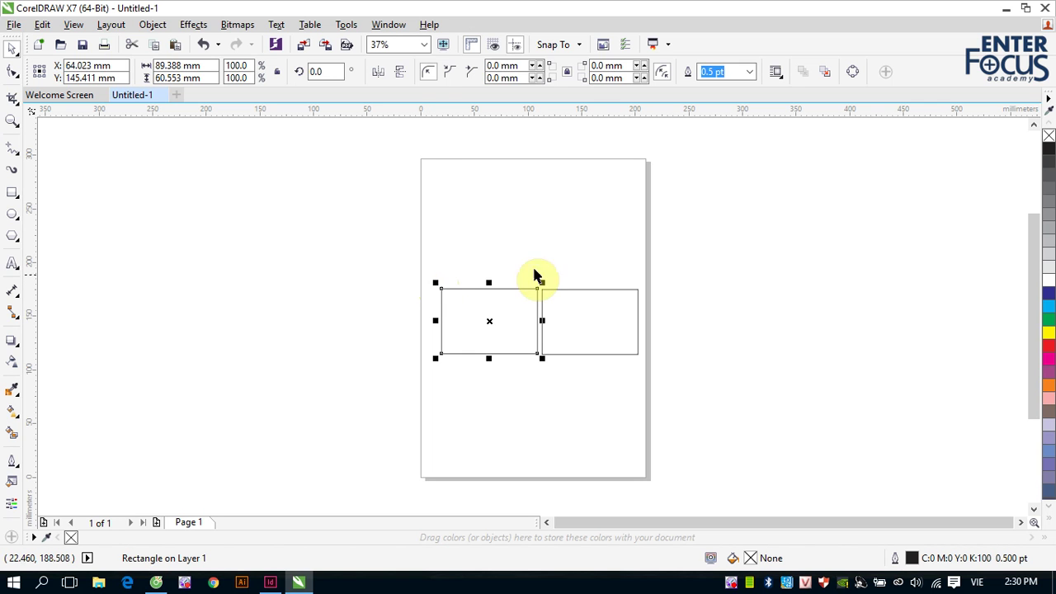
{"action": "left_click", "coordinate": [843, 266]}
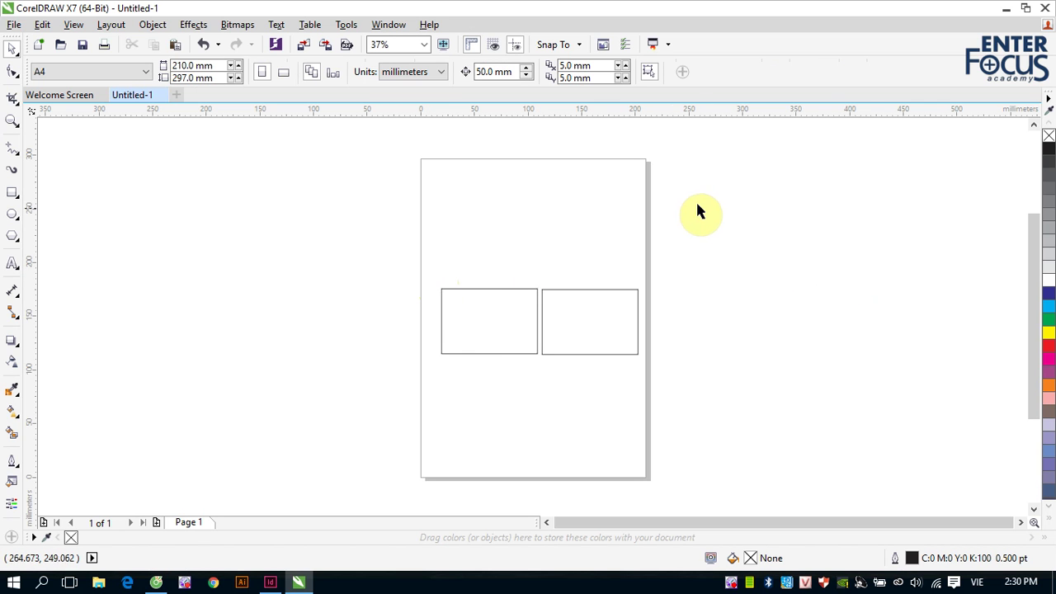
Turn off Treat all objects as filled, and fill the right-hand rectangle with red
{"action": "left_click", "coordinate": [655, 76]}
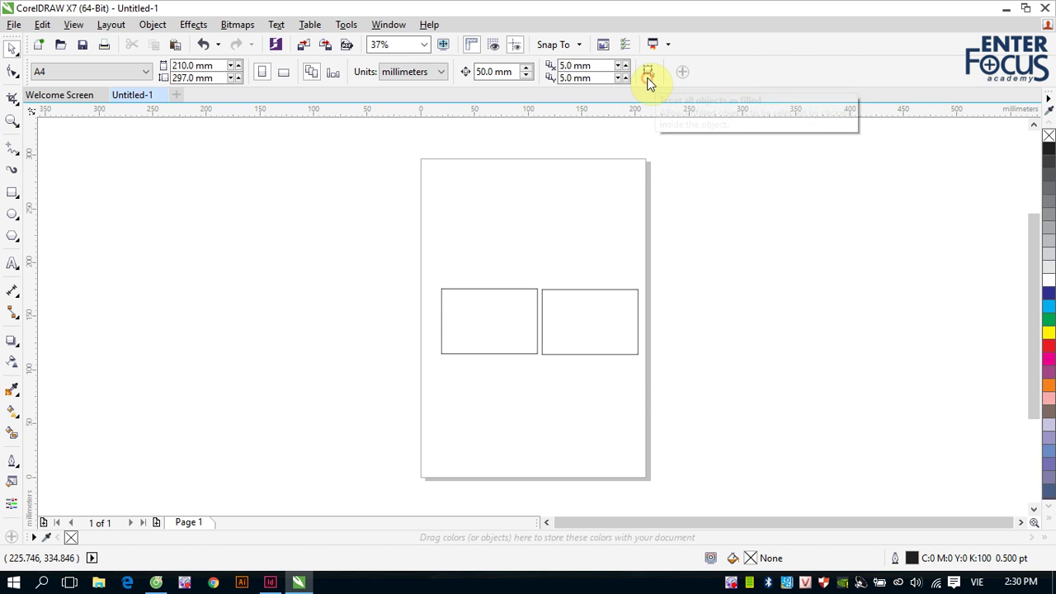
{"action": "left_click", "coordinate": [569, 295]}
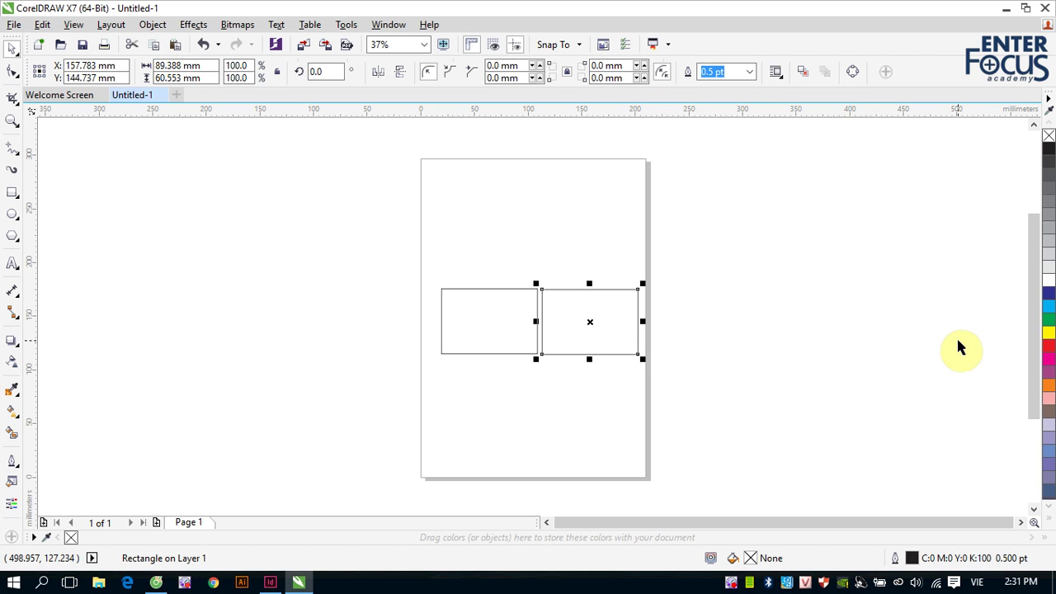
{"action": "left_click", "coordinate": [1048, 345]}
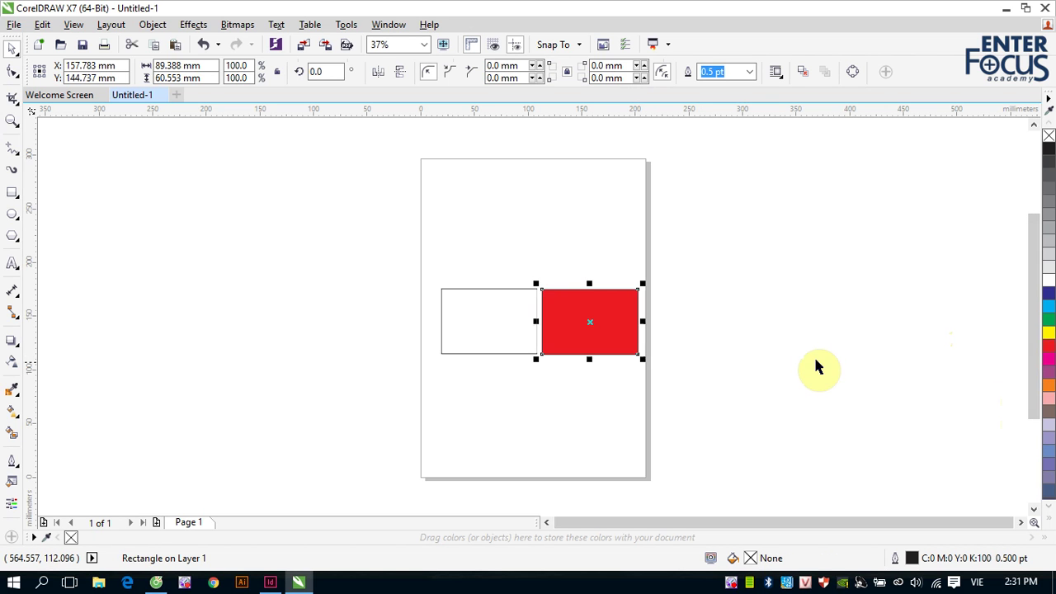
Draw an unfilled rectangle about 79 × 60 mm overlapping the other two, and move it above them onto empty page area
{"action": "left_click", "coordinate": [483, 290]}
{"action": "left_click_drag", "start_coordinate": [486, 295], "coordinate": [578, 325]}
{"action": "left_click", "coordinate": [10, 192]}
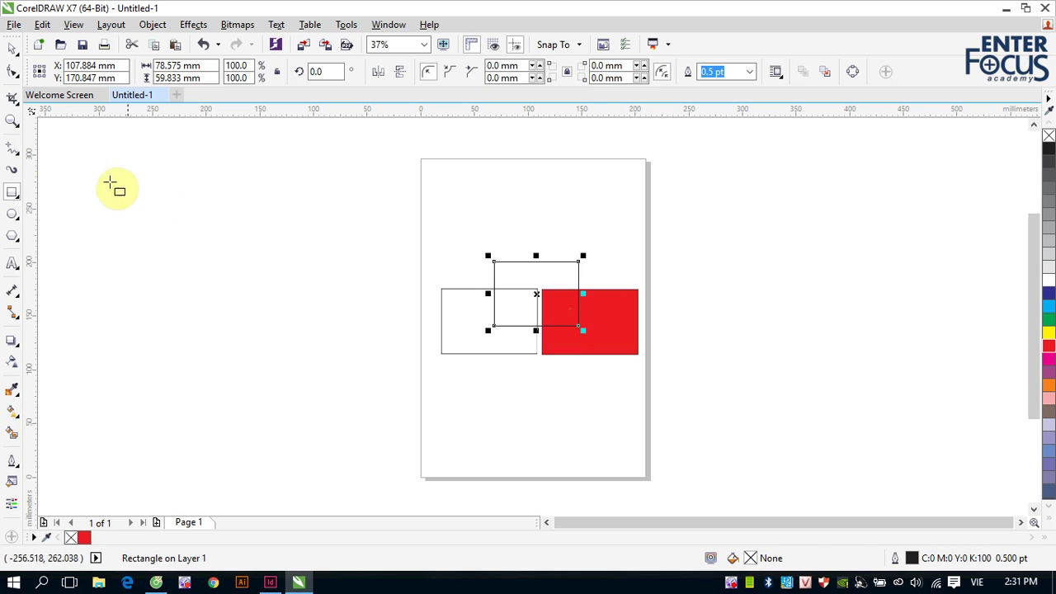
{"action": "left_click", "coordinate": [12, 48]}
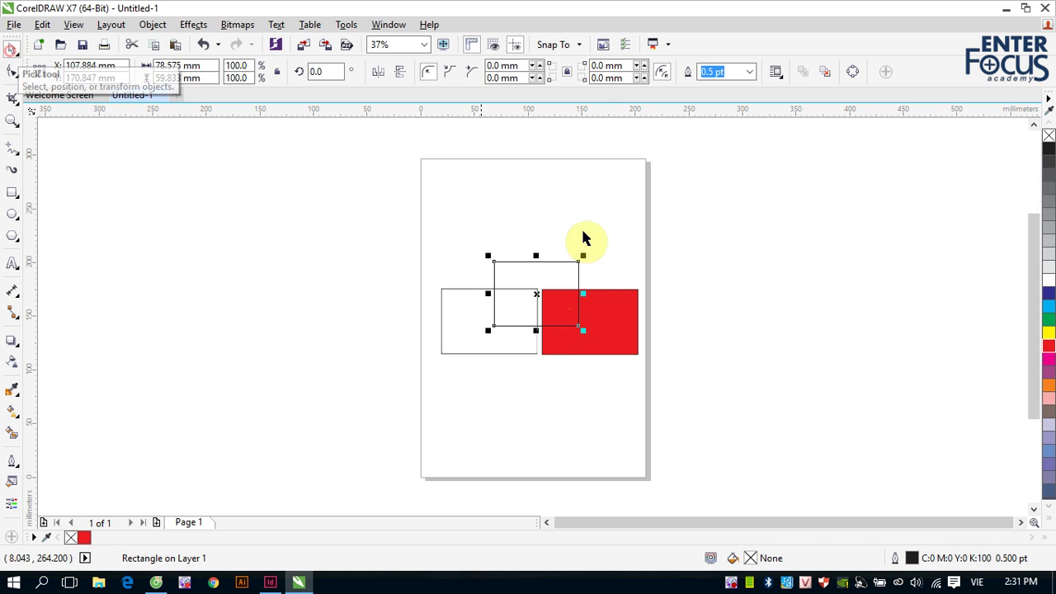
{"action": "left_click", "coordinate": [771, 264]}
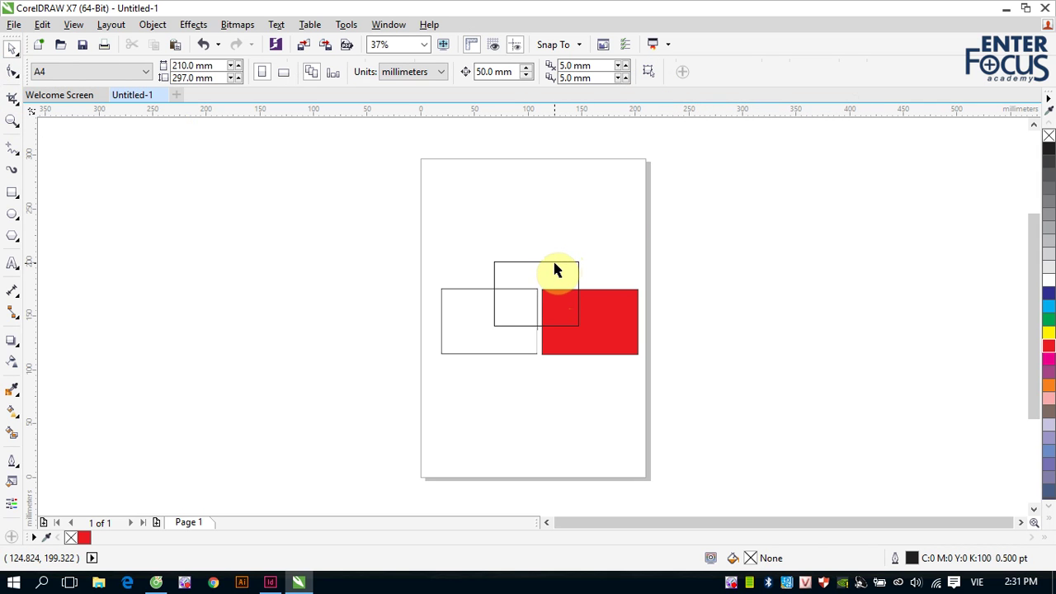
{"action": "left_click_drag", "start_coordinate": [553, 263], "coordinate": [545, 203]}
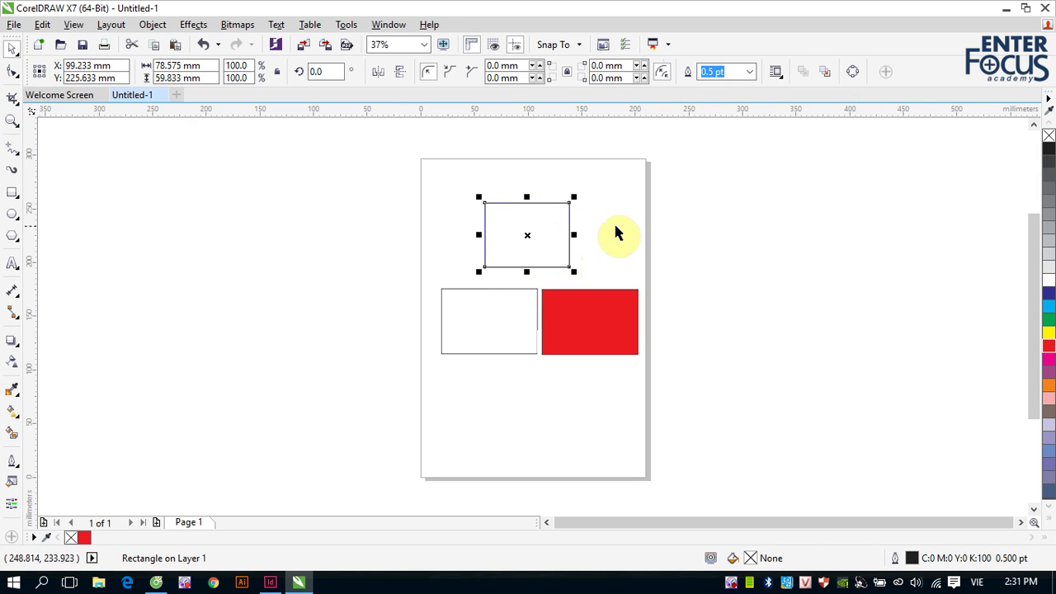
{"action": "left_click", "coordinate": [760, 243]}
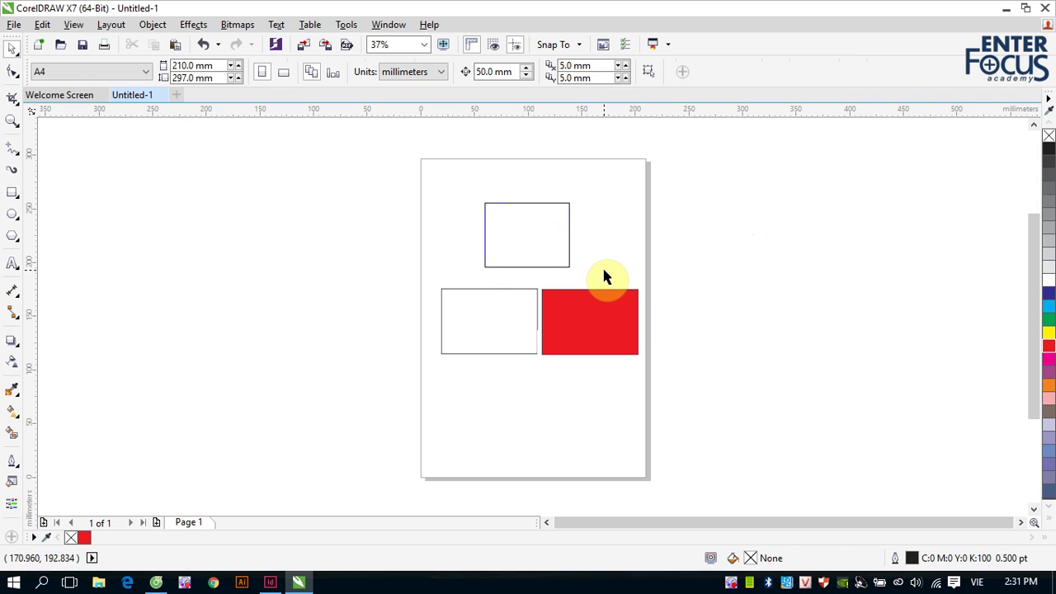
Test selecting the red rectangle and the two unfilled rectangles from their interiors with Treat all objects as filled off
{"action": "left_click", "coordinate": [583, 327]}
{"action": "left_click", "coordinate": [783, 312]}
{"action": "left_click", "coordinate": [629, 297]}
{"action": "left_click", "coordinate": [730, 303]}
{"action": "left_click", "coordinate": [461, 326]}
{"action": "left_click", "coordinate": [514, 216]}
{"action": "left_click", "coordinate": [517, 243]}
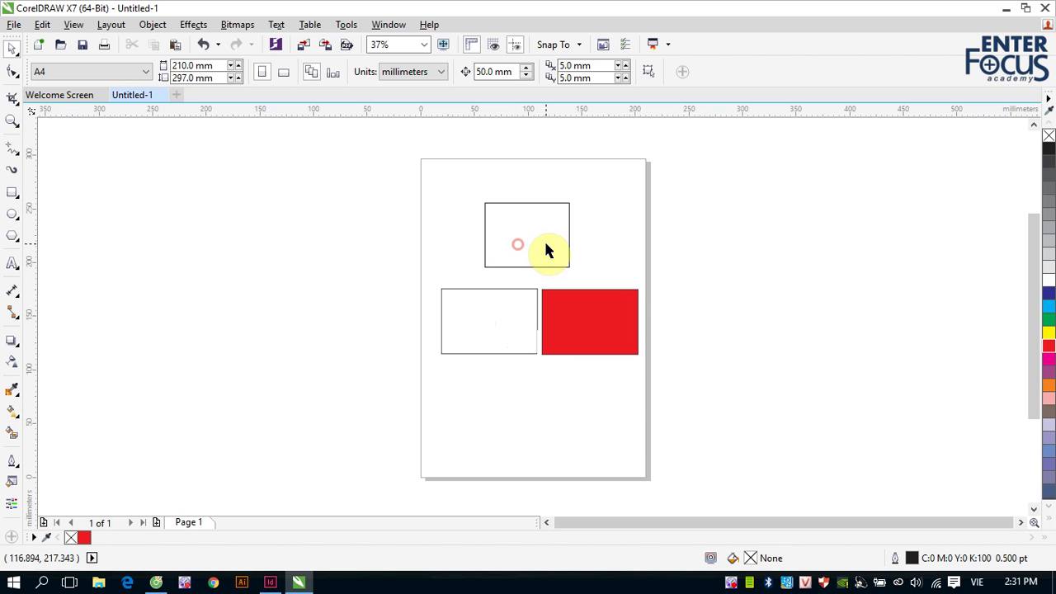
Select the upper rectangle by its outline and deselect it, and select it from its interior with Treat all objects as filled enabled
{"action": "left_click", "coordinate": [520, 202]}
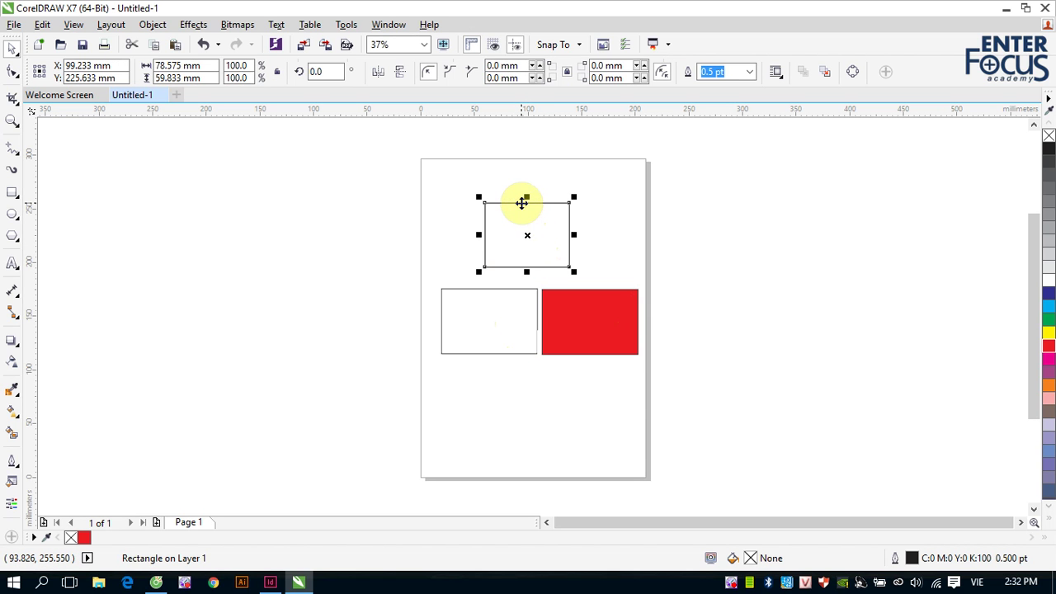
{"action": "left_click", "coordinate": [677, 227]}
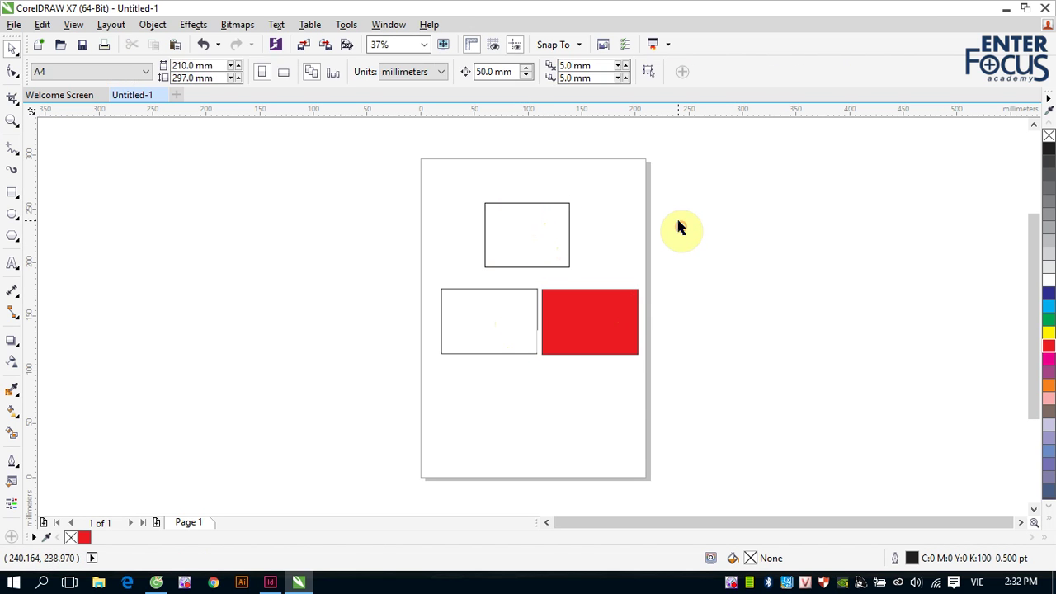
{"action": "left_click", "coordinate": [648, 75]}
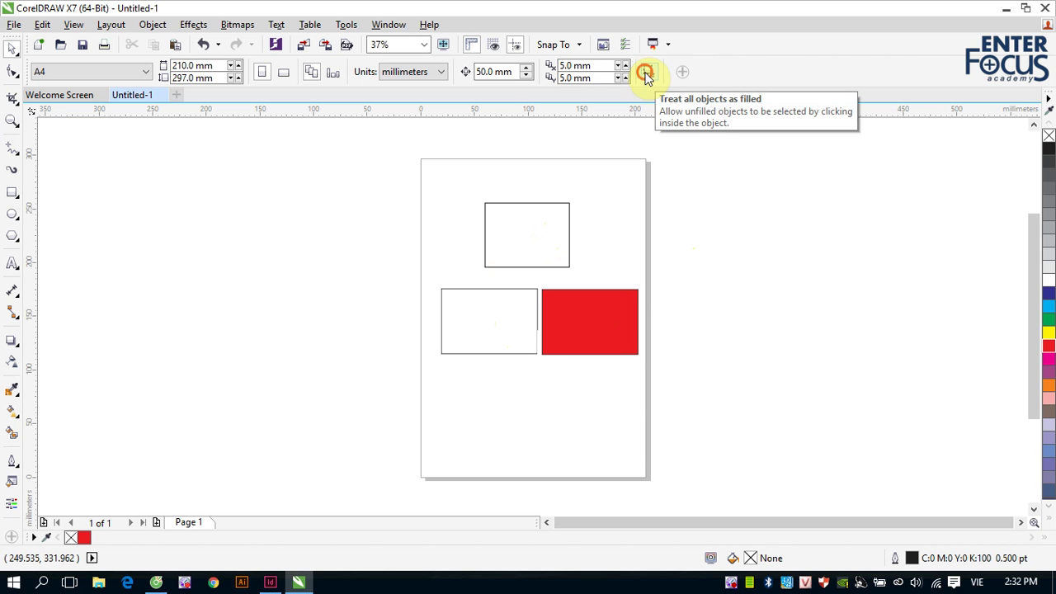
{"action": "left_click", "coordinate": [522, 233]}
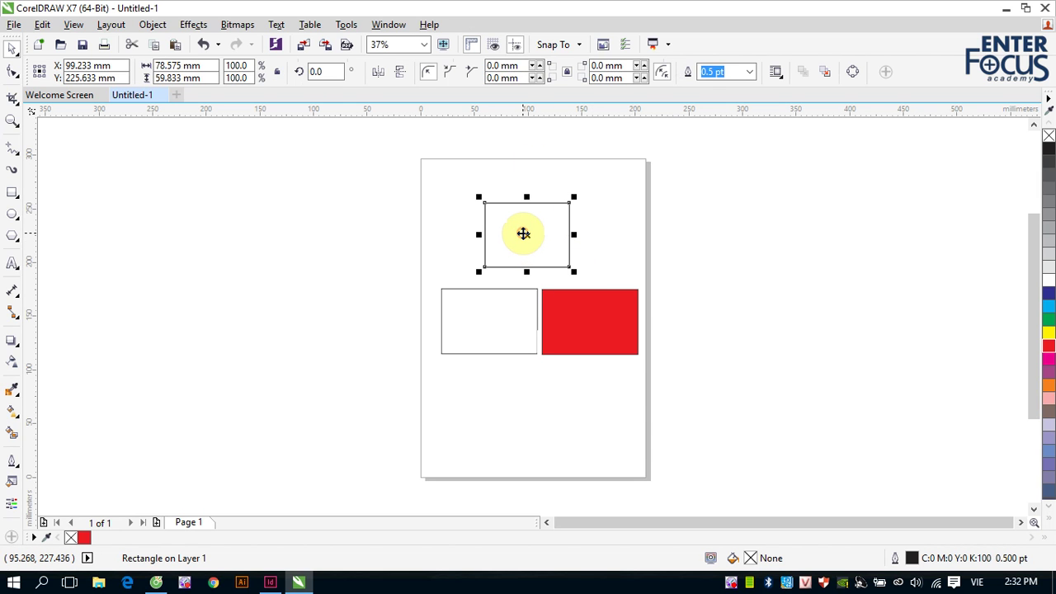
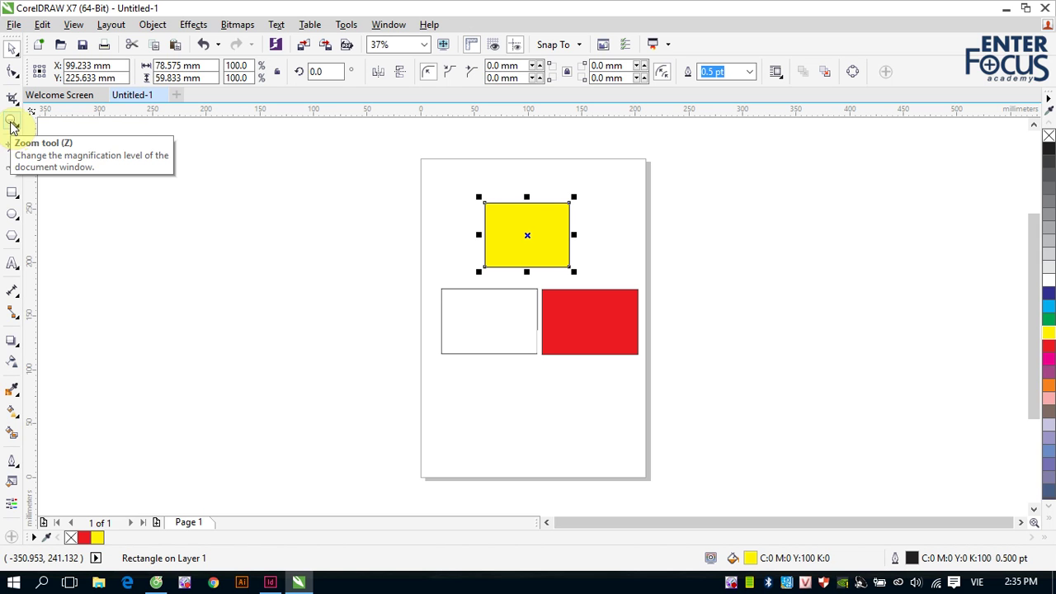
Magnify the yellow rectangle to 147% with the Zoom tool, and zoom back out to 19%
{"action": "left_click", "coordinate": [11, 122]}
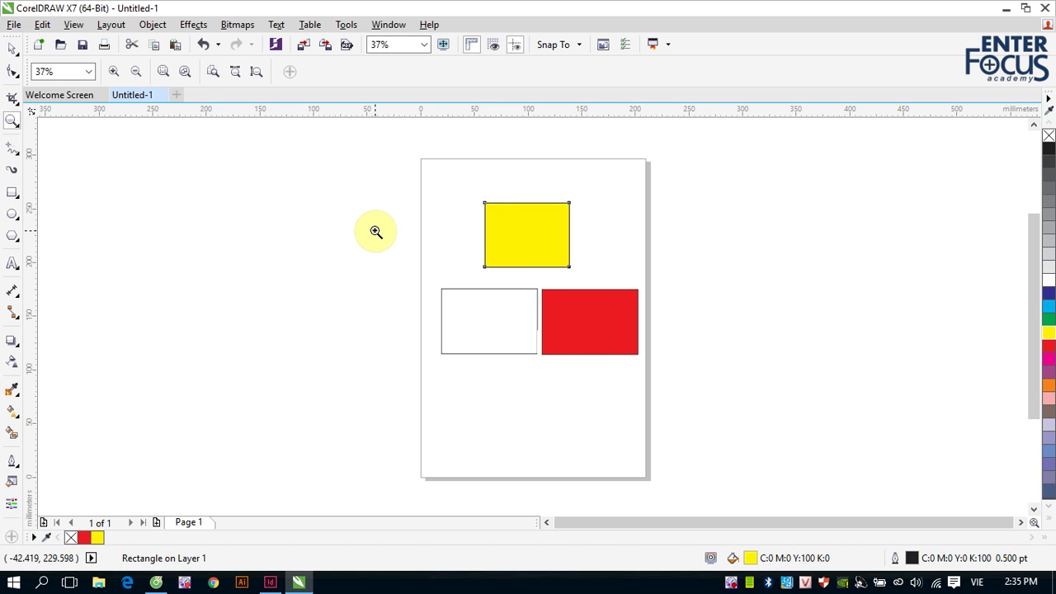
{"action": "left_click", "coordinate": [527, 236]}
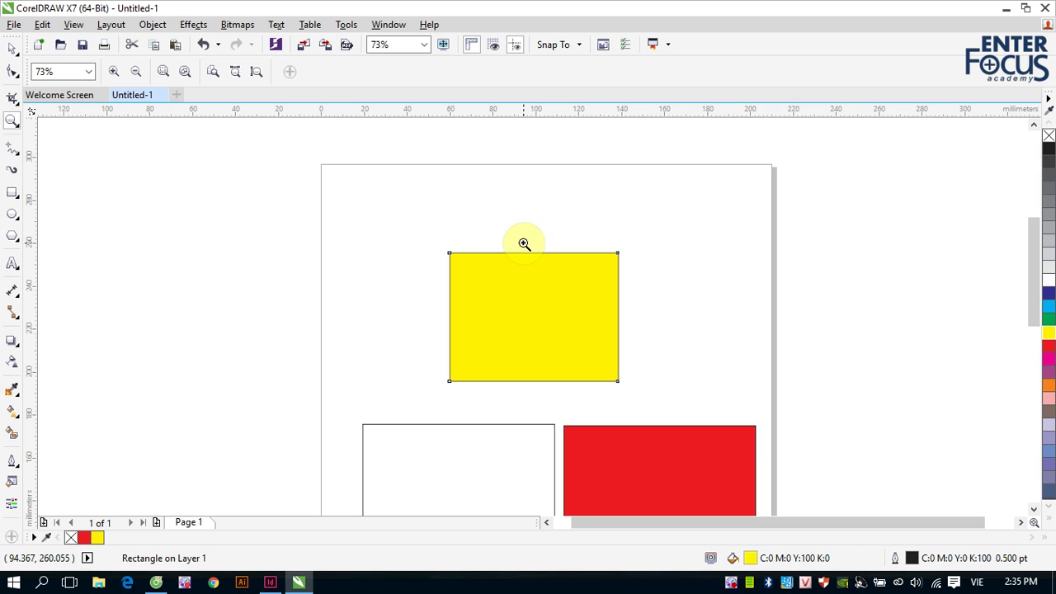
{"action": "left_click", "coordinate": [534, 317]}
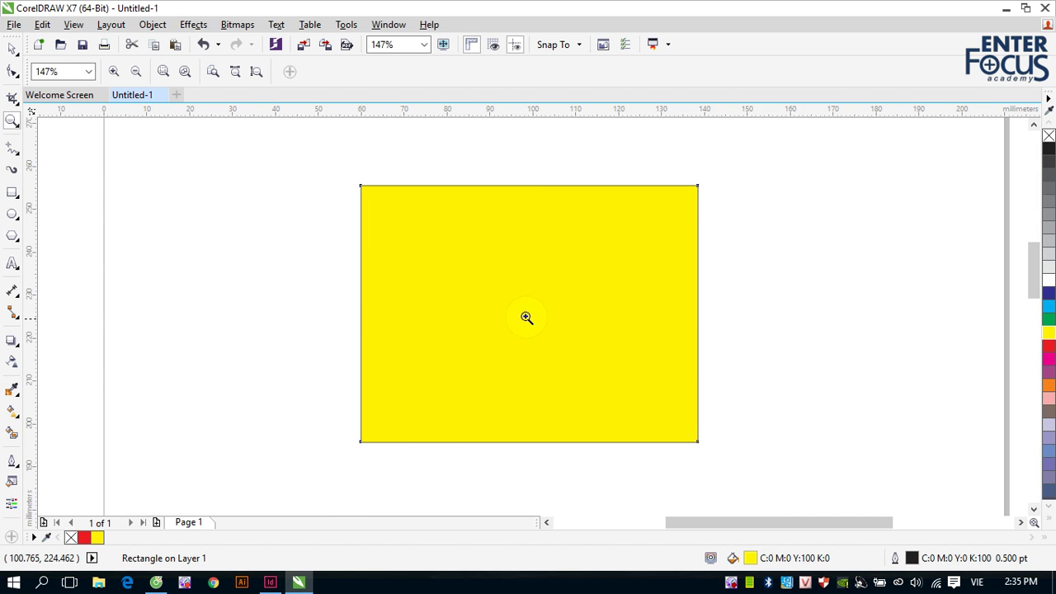
{"action": "scroll", "coordinate": [453, 269], "scroll_direction": "down", "scroll_amount": 4}
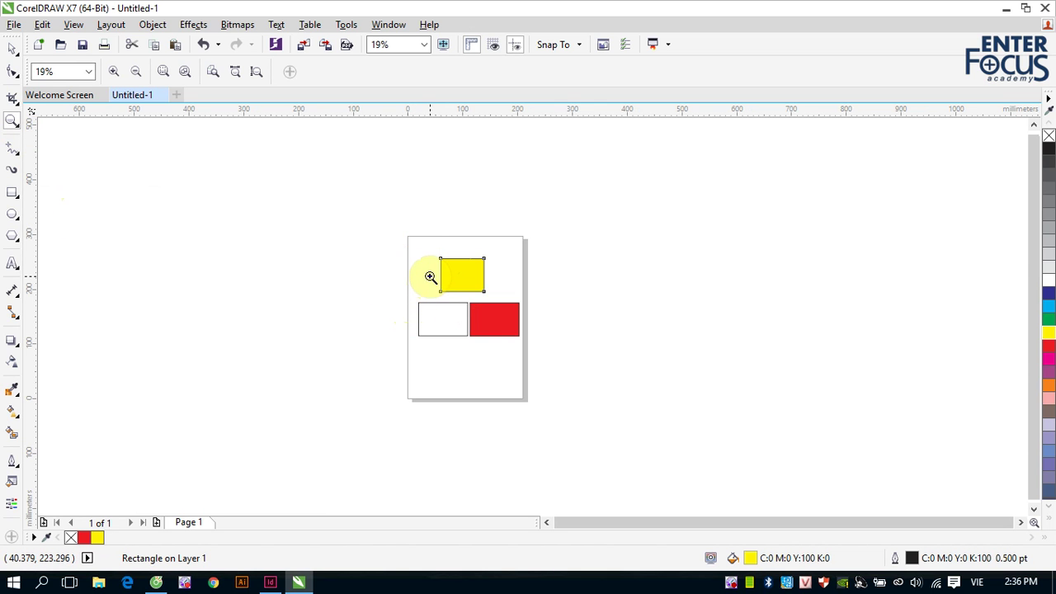
Magnify a boxed area spanning parts of the three rectangles, and set the zoom level to the 400% preset
{"action": "left_click_drag", "start_coordinate": [430, 277], "coordinate": [500, 351]}
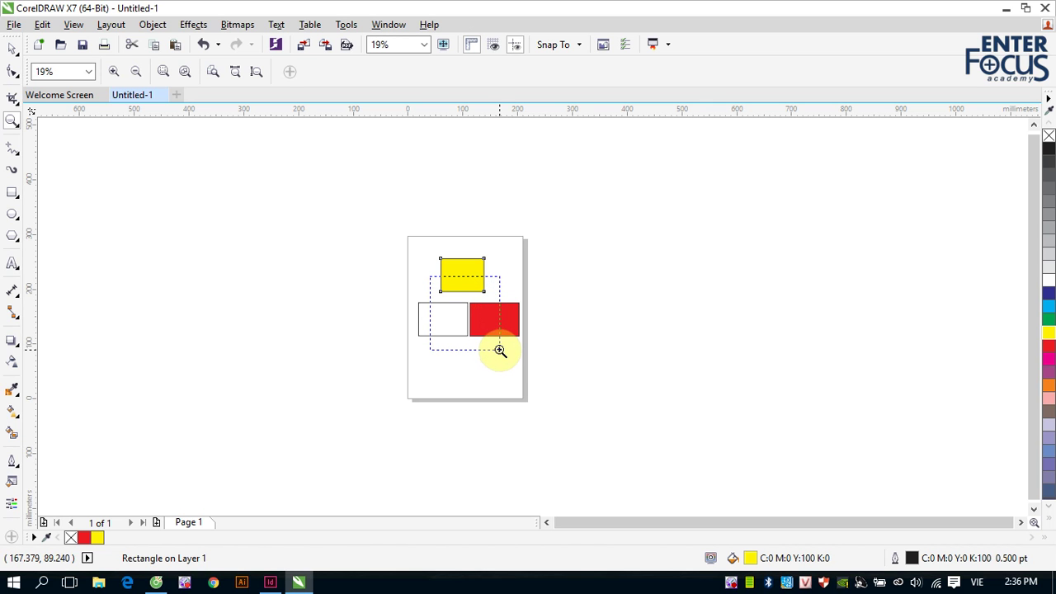
{"action": "left_click_drag", "start_coordinate": [500, 351], "coordinate": [500, 350]}
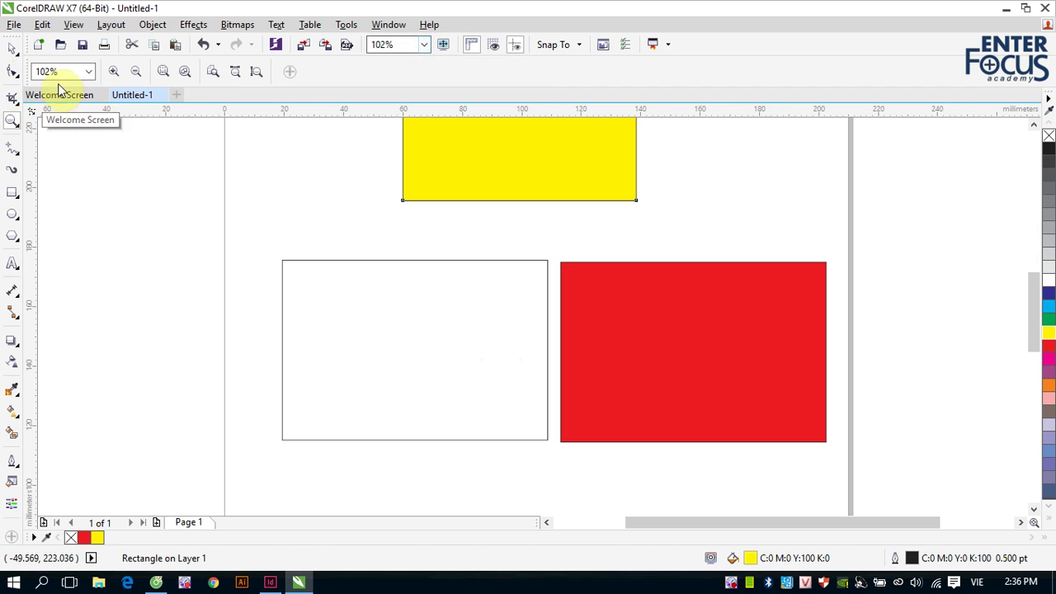
{"action": "left_click", "coordinate": [89, 71]}
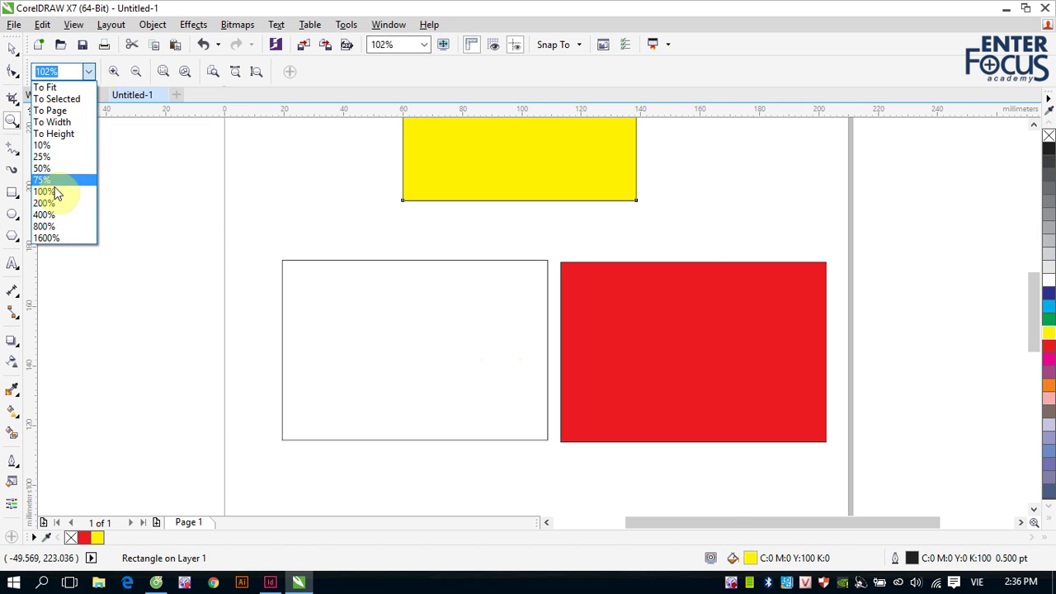
{"action": "left_click", "coordinate": [51, 214]}
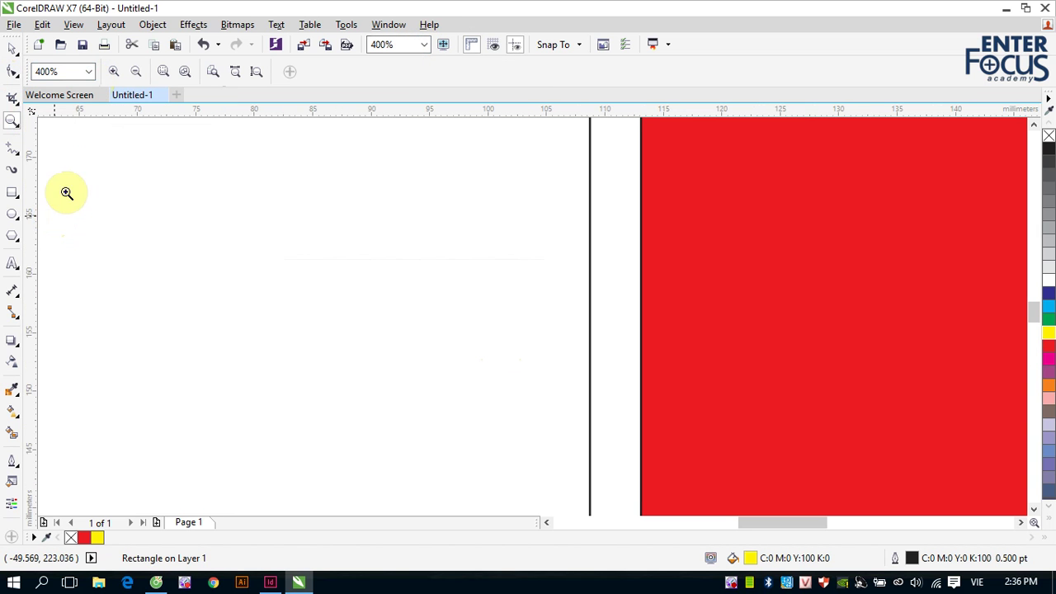
Set a custom zoom level of 200%, and reduce the magnification stepwise to 50%
{"action": "left_click", "coordinate": [45, 71]}
{"action": "type", "text": "2"}
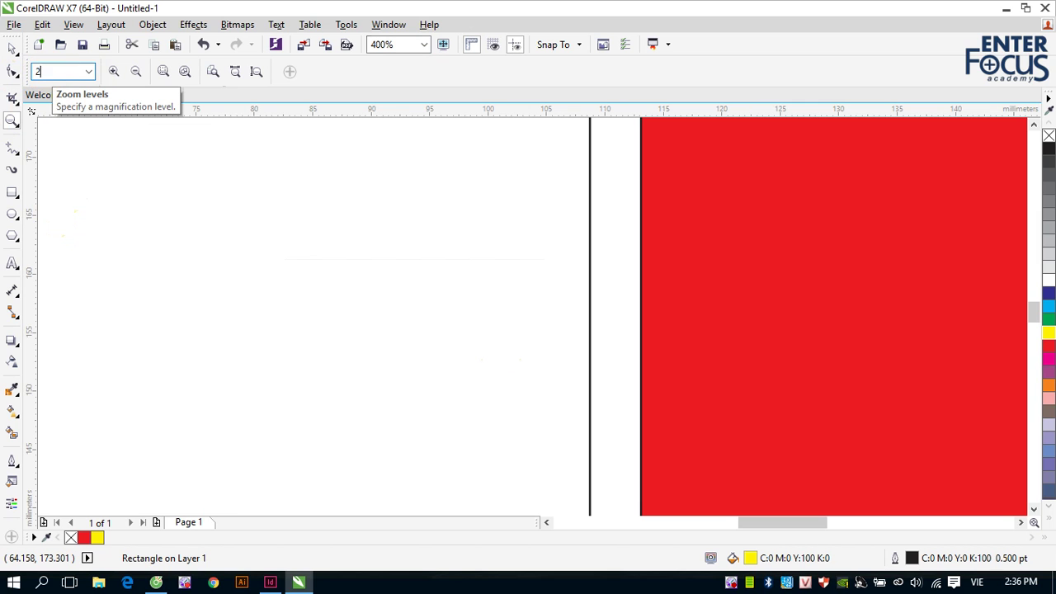
{"action": "type", "text": "00"}
{"action": "key", "text": "Return"}
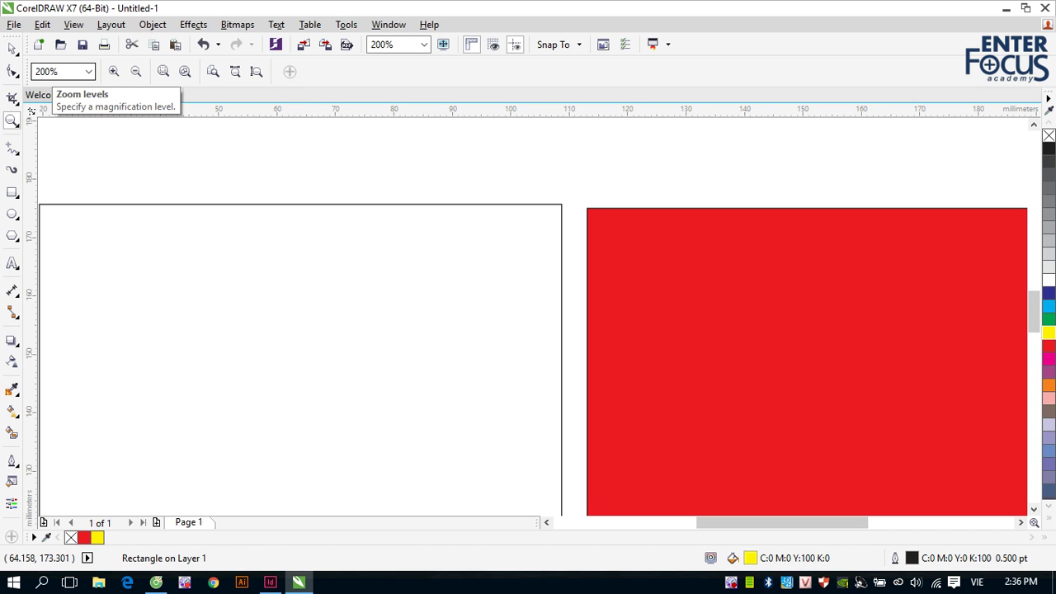
{"action": "left_click", "coordinate": [137, 74]}
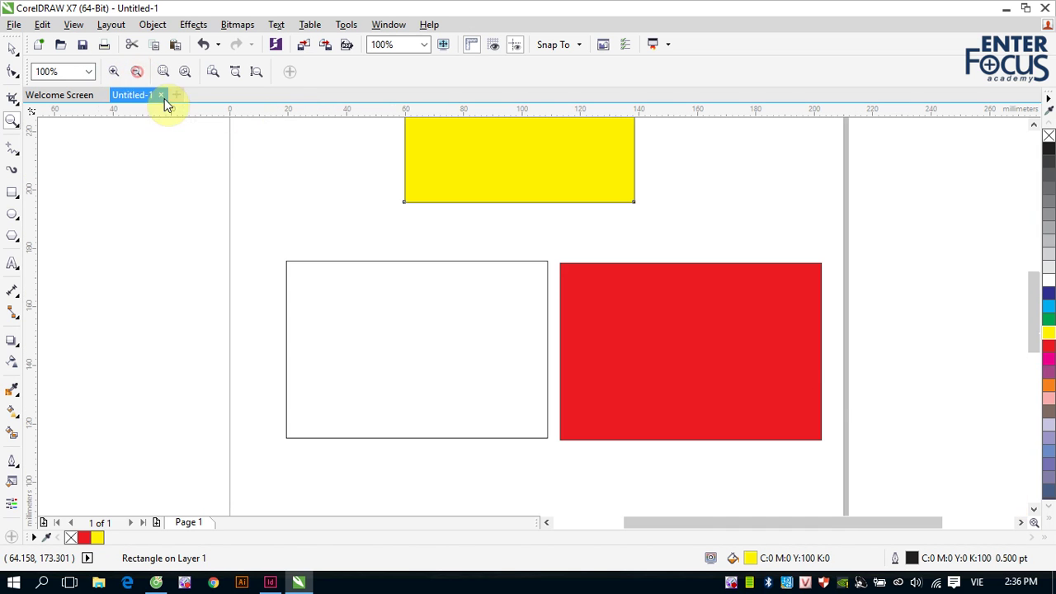
{"action": "left_click", "coordinate": [136, 73]}
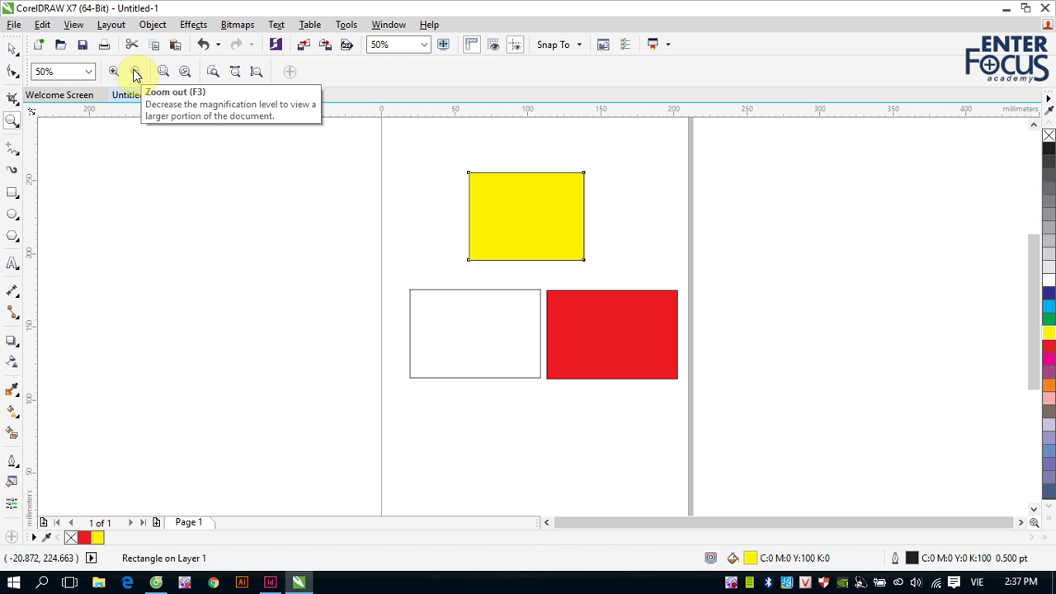
Examine the Zoom to selected option with the yellow rectangle selected, and magnify that rectangle to 100% with the Zoom tool
{"action": "left_click", "coordinate": [12, 48]}
{"action": "left_click", "coordinate": [10, 120]}
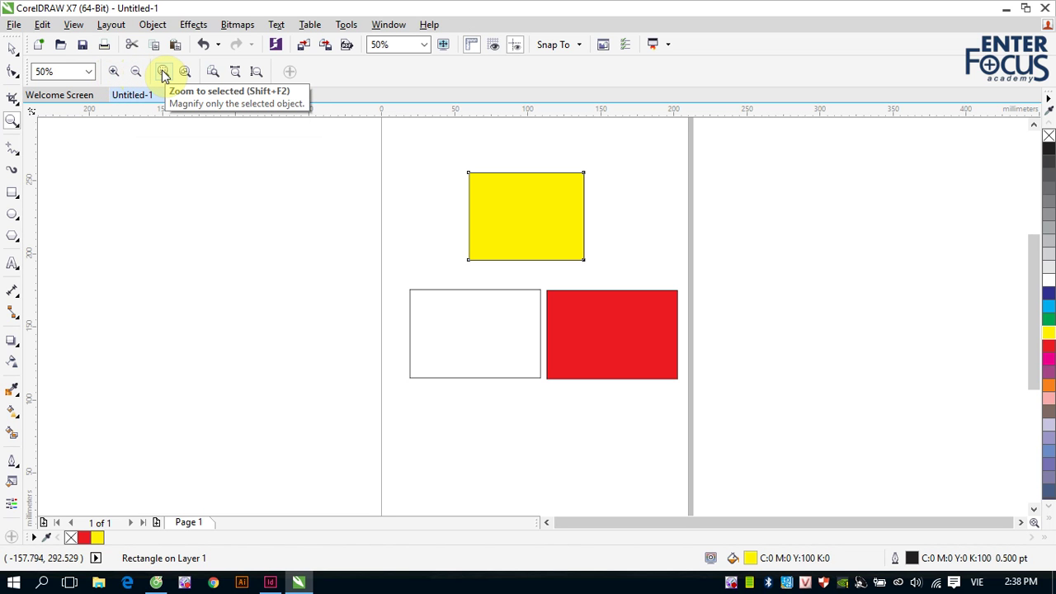
{"action": "left_click", "coordinate": [13, 47]}
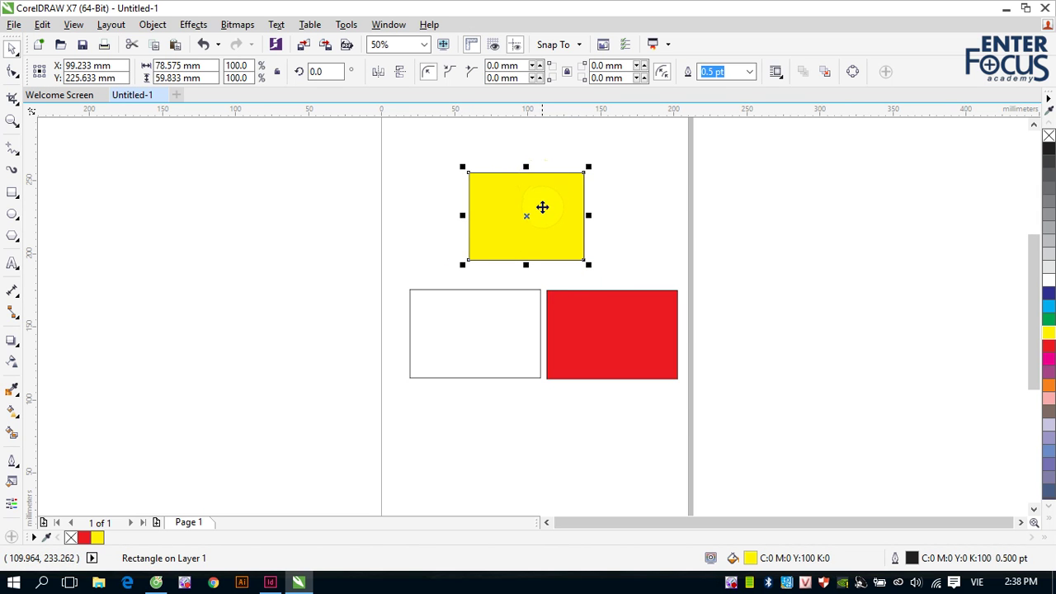
{"action": "left_click", "coordinate": [11, 120]}
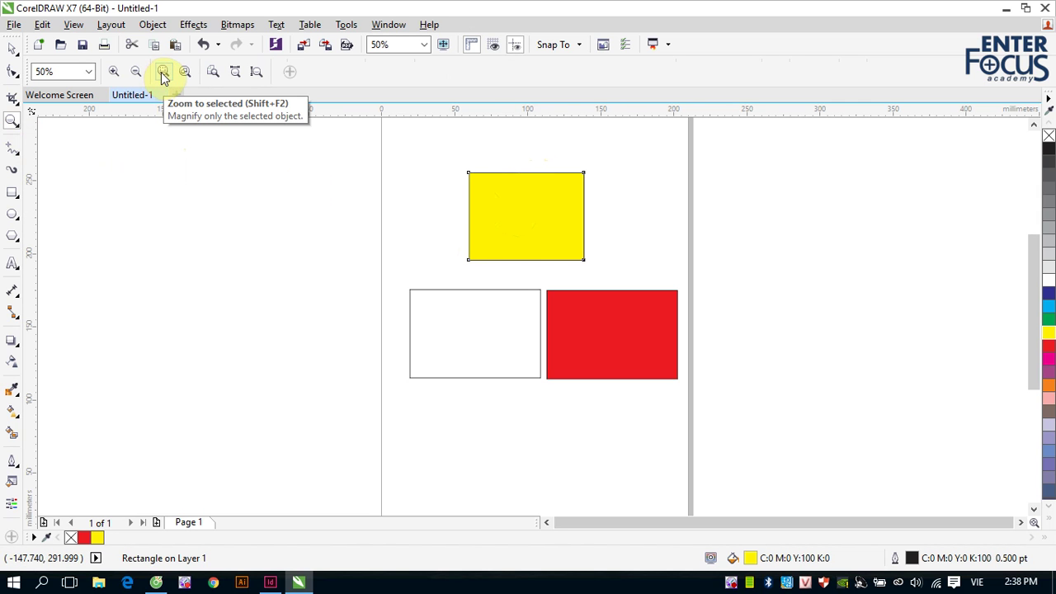
{"action": "left_click", "coordinate": [519, 217]}
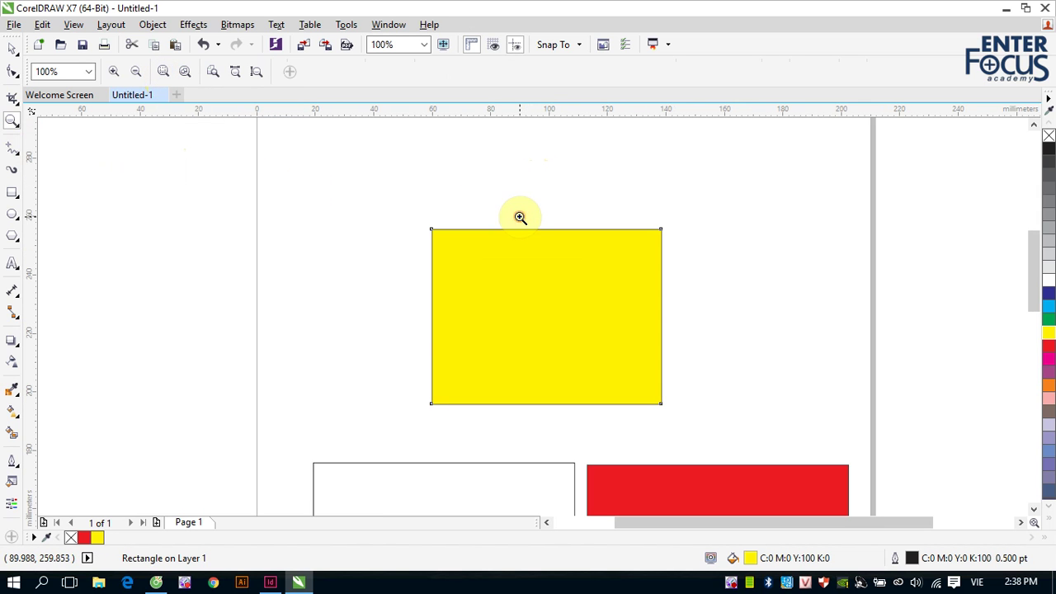
Fit the view to the selected yellow rectangle, and zoom out to fit all objects
{"action": "left_click", "coordinate": [164, 73]}
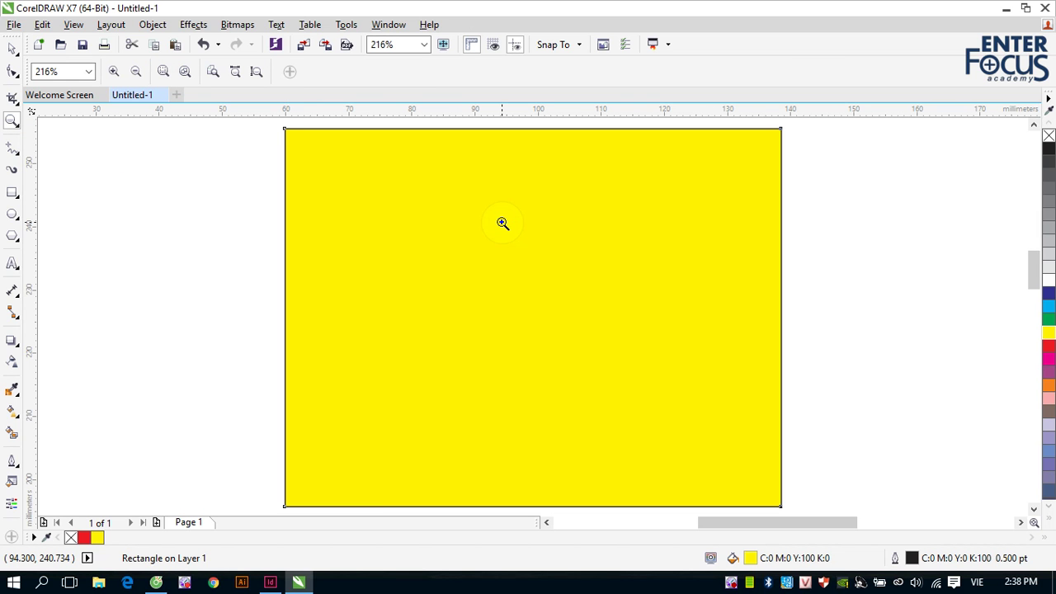
{"action": "left_click", "coordinate": [183, 72]}
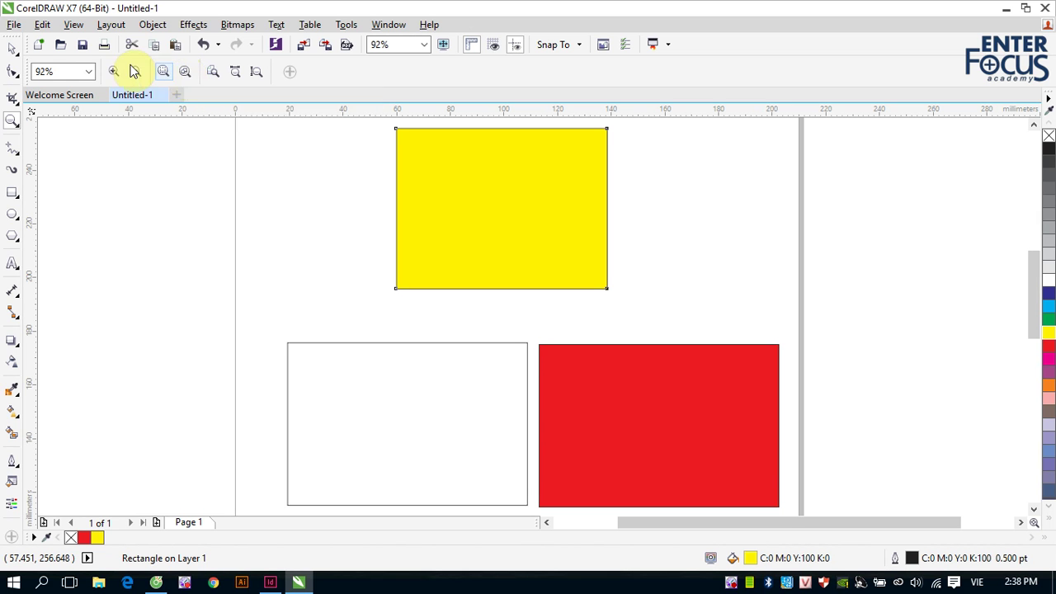
Move the yellow rectangle well beyond the page's upper right, and the red one off the page and even farther to the upper right
{"action": "double_click", "coordinate": [12, 49]}
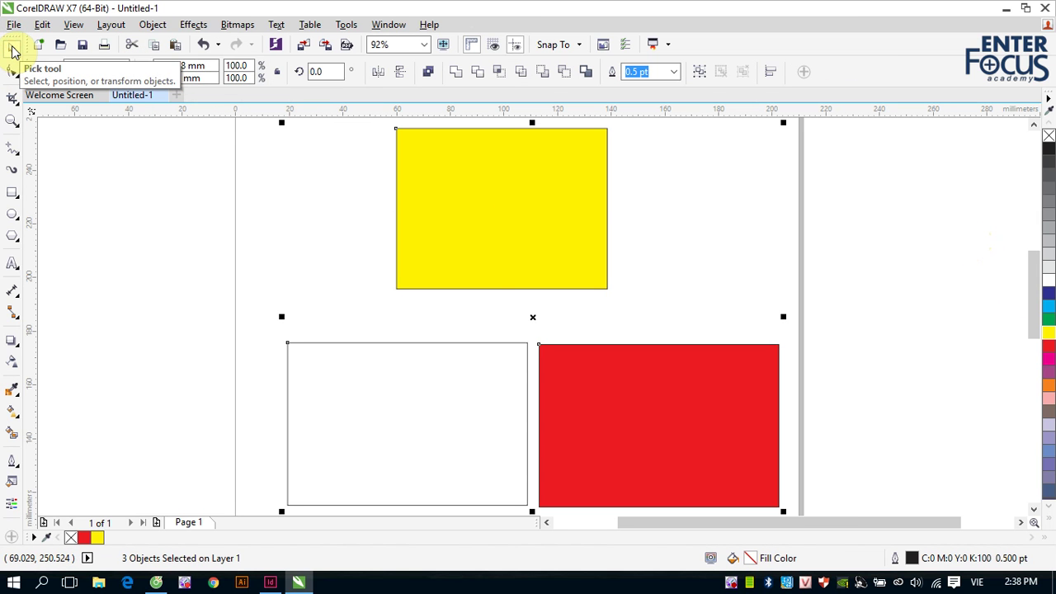
{"action": "key", "text": "F3"}
{"action": "key", "text": "F3"}
{"action": "key", "text": "F3"}
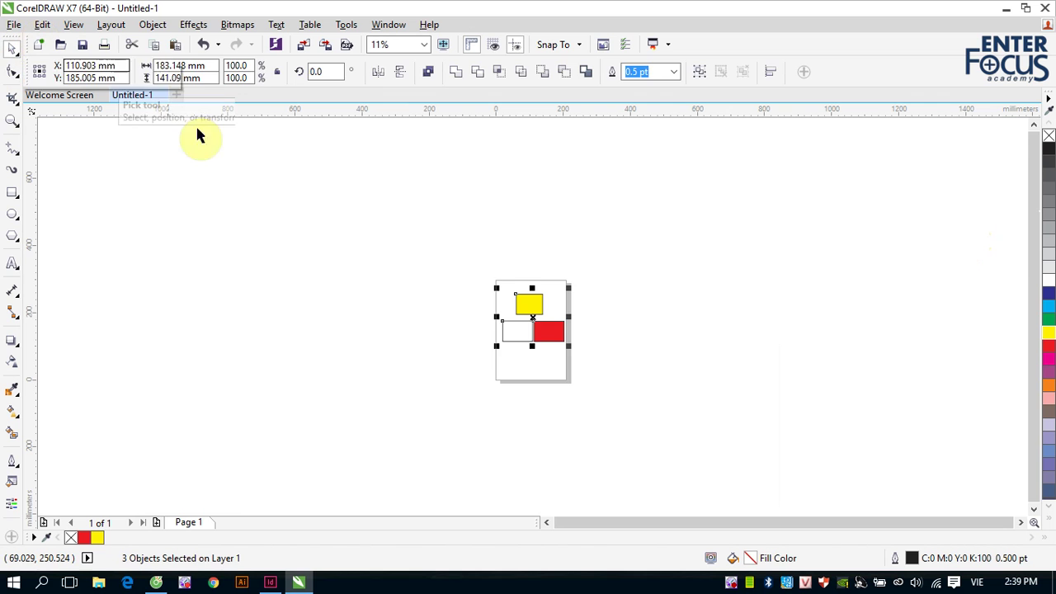
{"action": "left_click", "coordinate": [612, 273]}
{"action": "left_click_drag", "start_coordinate": [528, 304], "coordinate": [994, 150]}
{"action": "left_click_drag", "start_coordinate": [556, 340], "coordinate": [293, 498]}
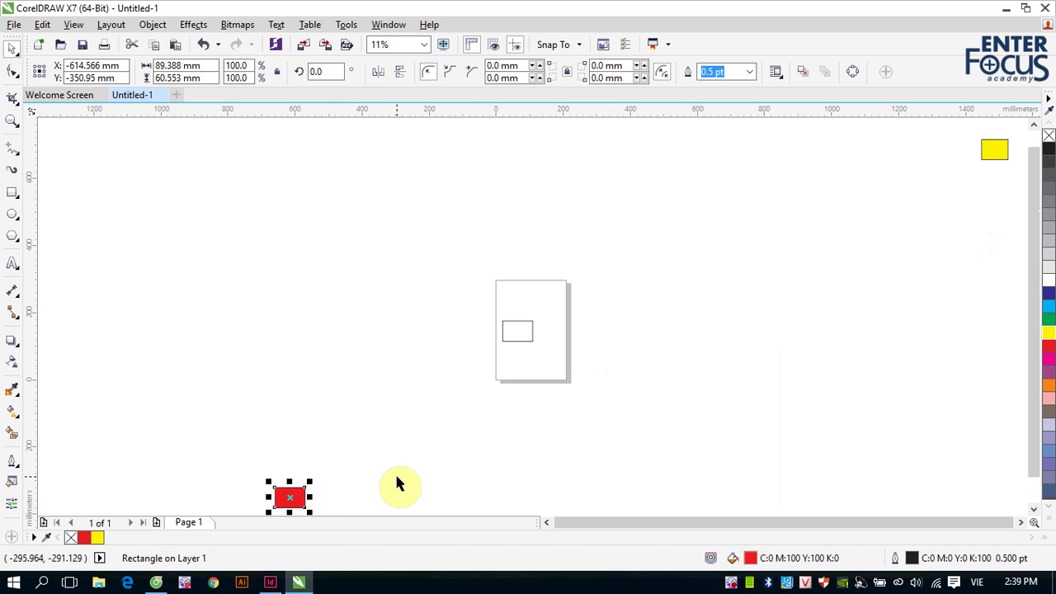
{"action": "scroll", "coordinate": [397, 478], "scroll_direction": "down", "scroll_amount": 4}
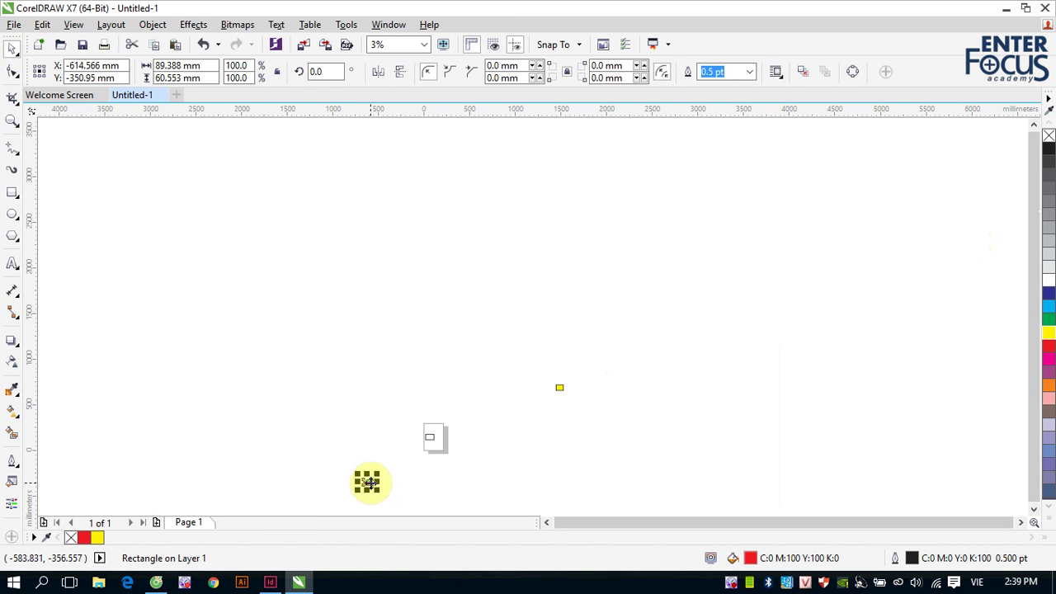
{"action": "left_click_drag", "start_coordinate": [367, 483], "coordinate": [991, 138]}
{"action": "left_click", "coordinate": [774, 248]}
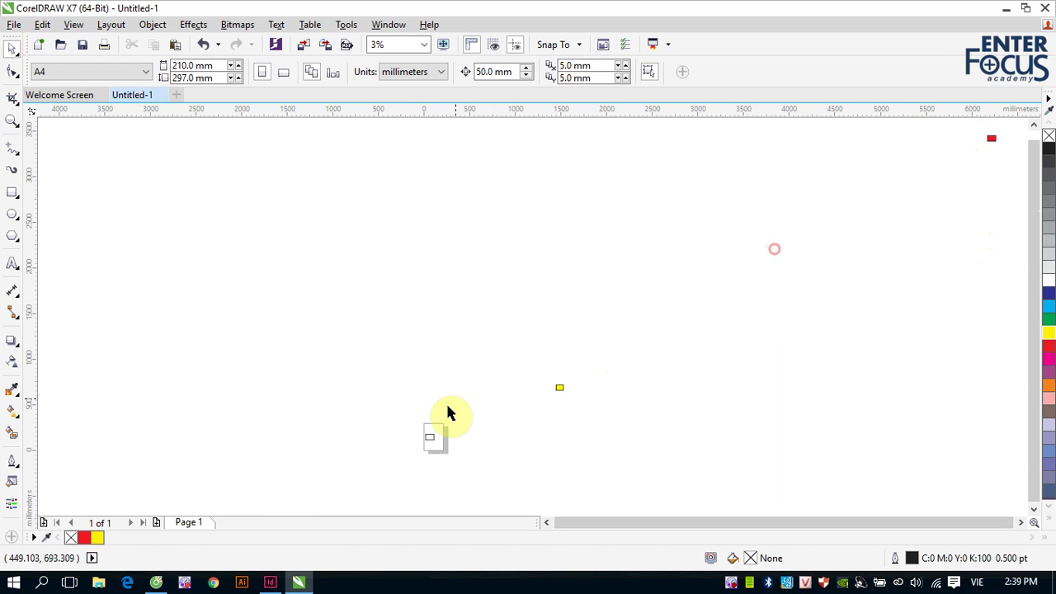
Magnify a boxed area around the page to 57% with the Zoom tool, and fit the view to all objects
{"action": "left_click", "coordinate": [10, 124]}
{"action": "left_click_drag", "start_coordinate": [424, 427], "coordinate": [444, 447]}
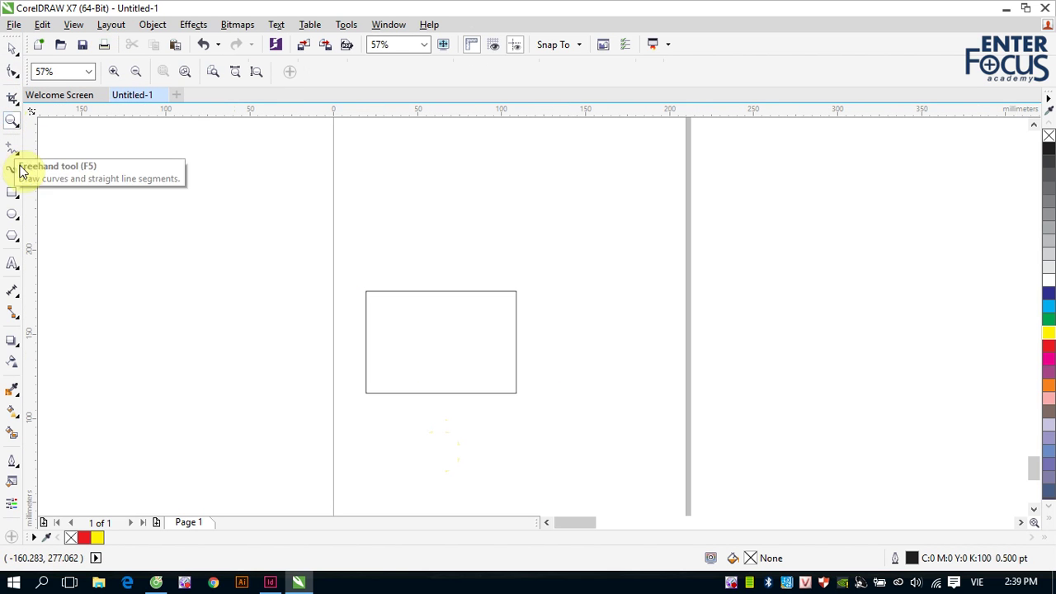
{"action": "left_click", "coordinate": [184, 73]}
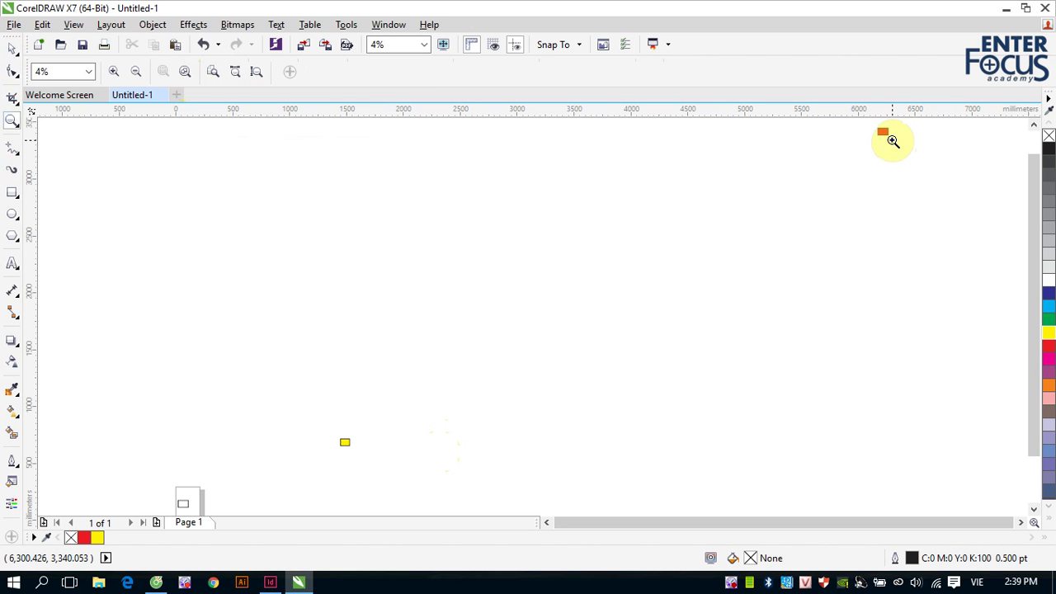
Move the red and yellow rectangles back onto the page, with the red one above the yellow one
{"action": "left_click", "coordinate": [12, 53]}
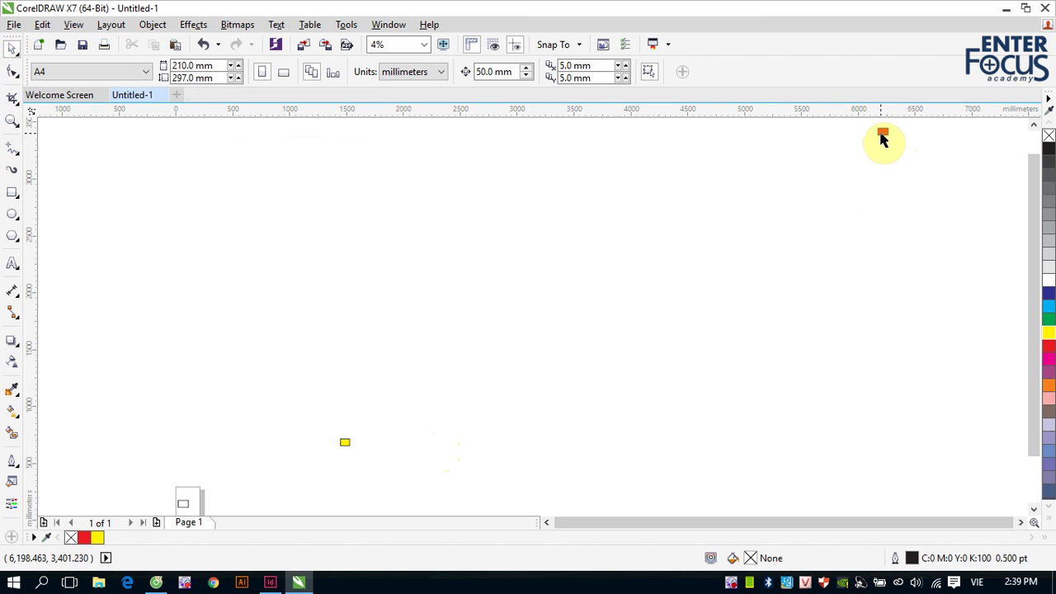
{"action": "left_click_drag", "start_coordinate": [880, 135], "coordinate": [189, 465]}
{"action": "left_click", "coordinate": [345, 443]}
{"action": "scroll", "coordinate": [206, 515], "scroll_direction": "down", "scroll_amount": 2}
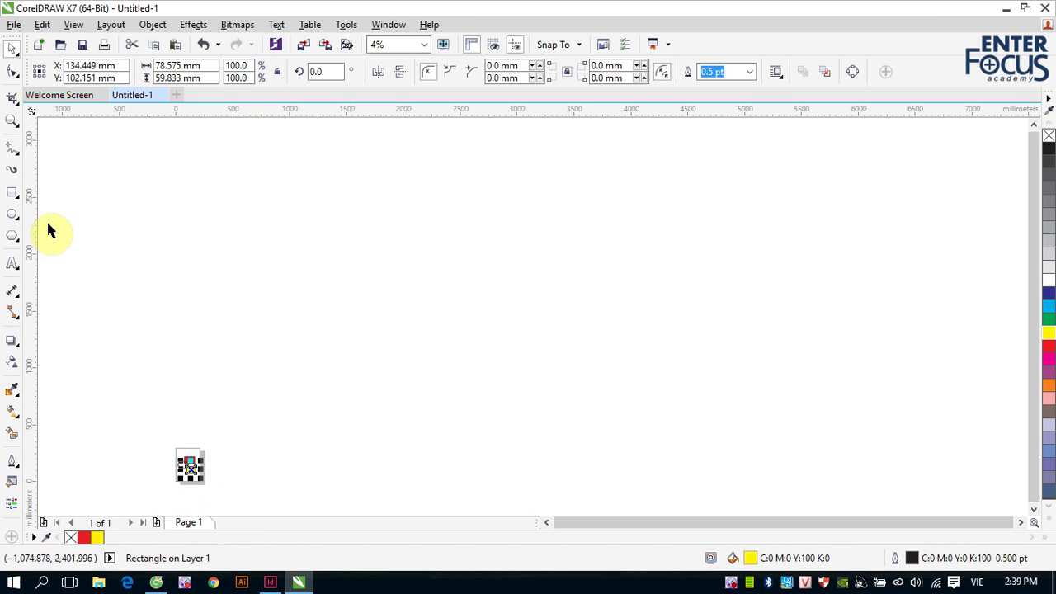
Use the Zoom tool's options to fit the view to all objects, the whole page, the page width and the page height in turn
{"action": "left_click", "coordinate": [11, 119]}
{"action": "left_click", "coordinate": [188, 72]}
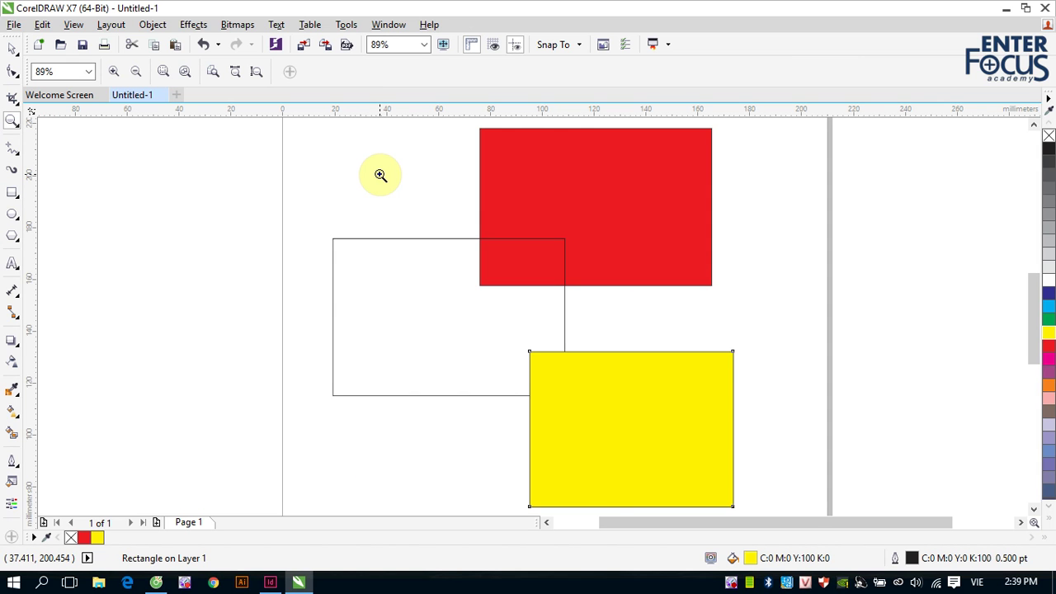
{"action": "left_click", "coordinate": [213, 72]}
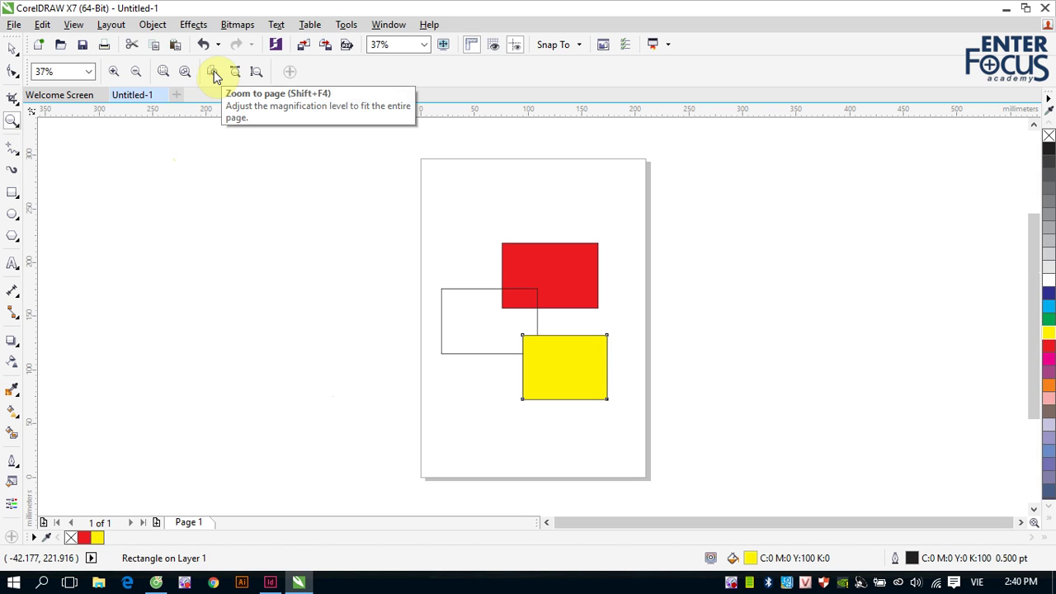
{"action": "left_click", "coordinate": [237, 73]}
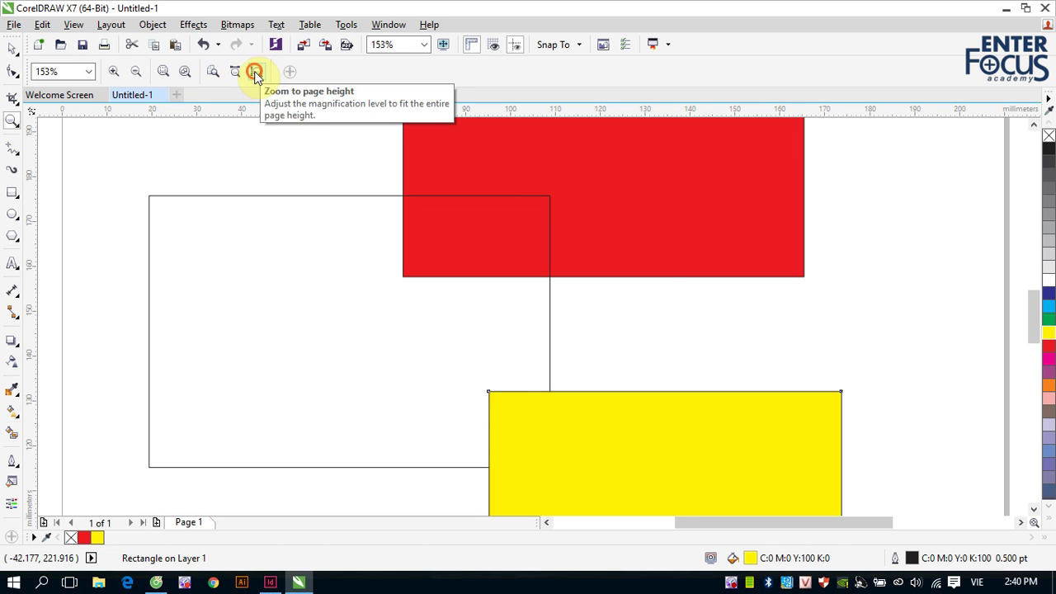
{"action": "left_click", "coordinate": [255, 73]}
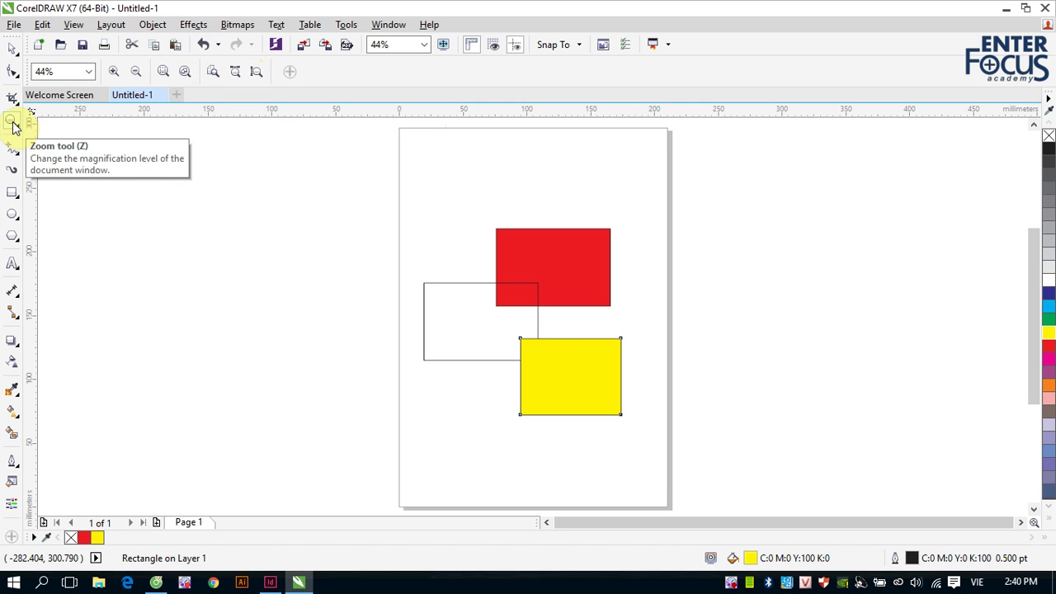
With nothing selected, magnify a boxed area around the red rectangle to 141%, and zoom back out to 75%
{"action": "left_click", "coordinate": [13, 48]}
{"action": "left_click", "coordinate": [229, 245]}
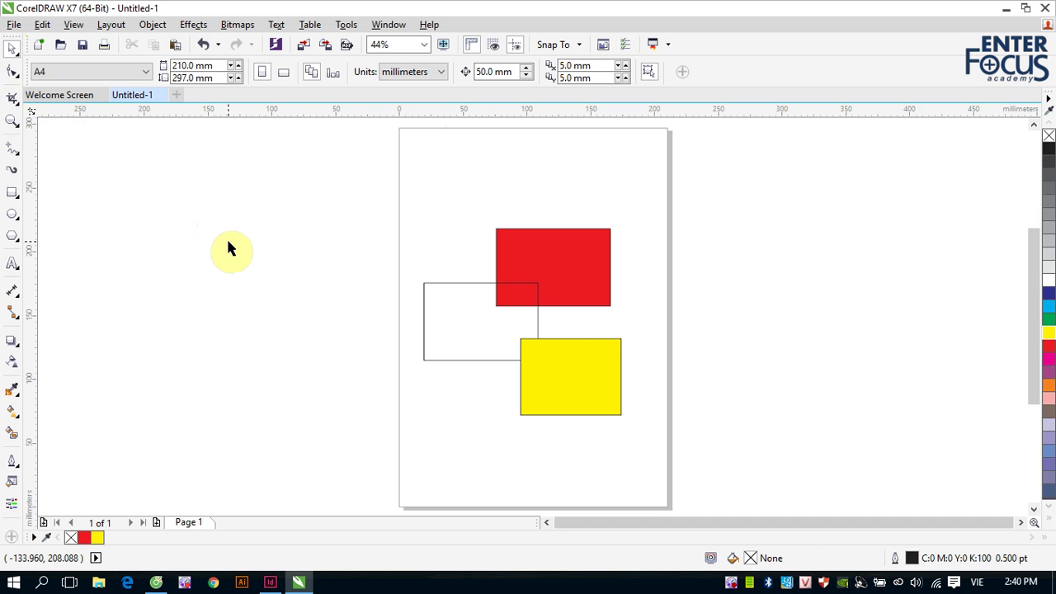
{"action": "key", "text": "XF86AudioRaiseVolume"}
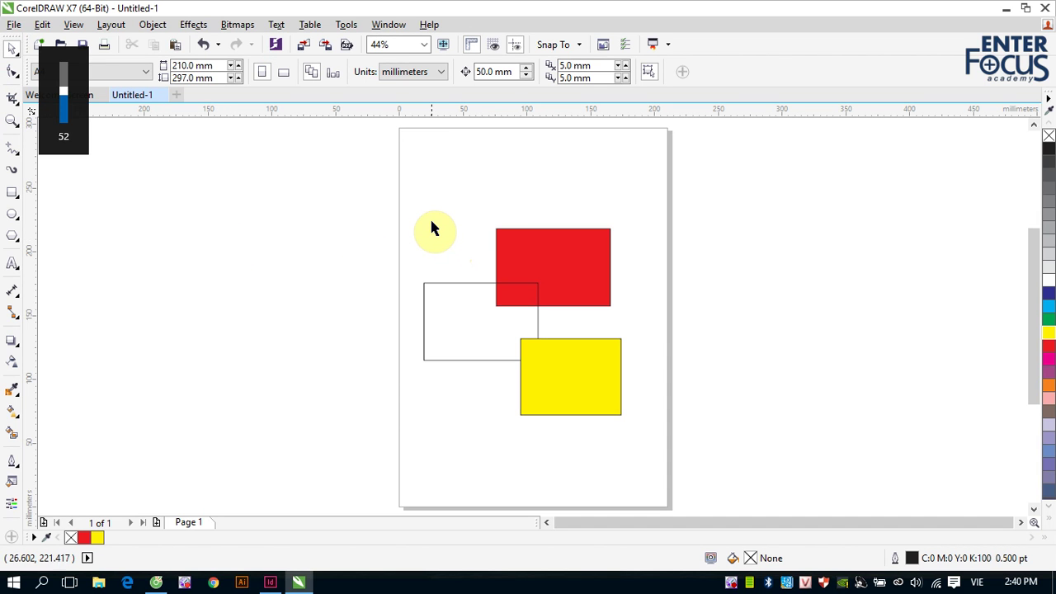
{"action": "left_click", "coordinate": [429, 221]}
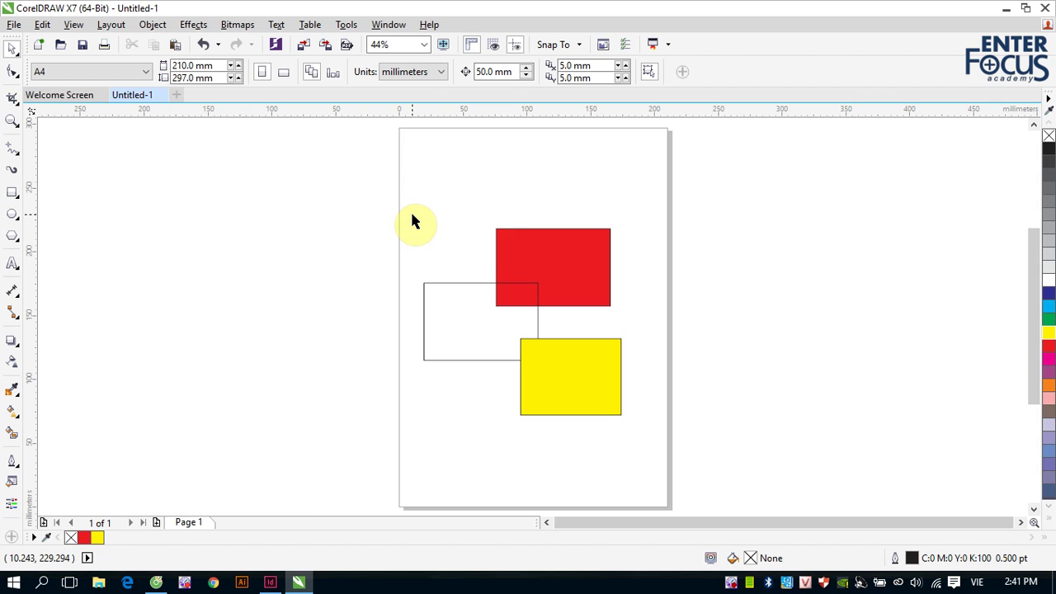
{"action": "key", "text": "z"}
{"action": "left_click_drag", "start_coordinate": [472, 216], "coordinate": [632, 319]}
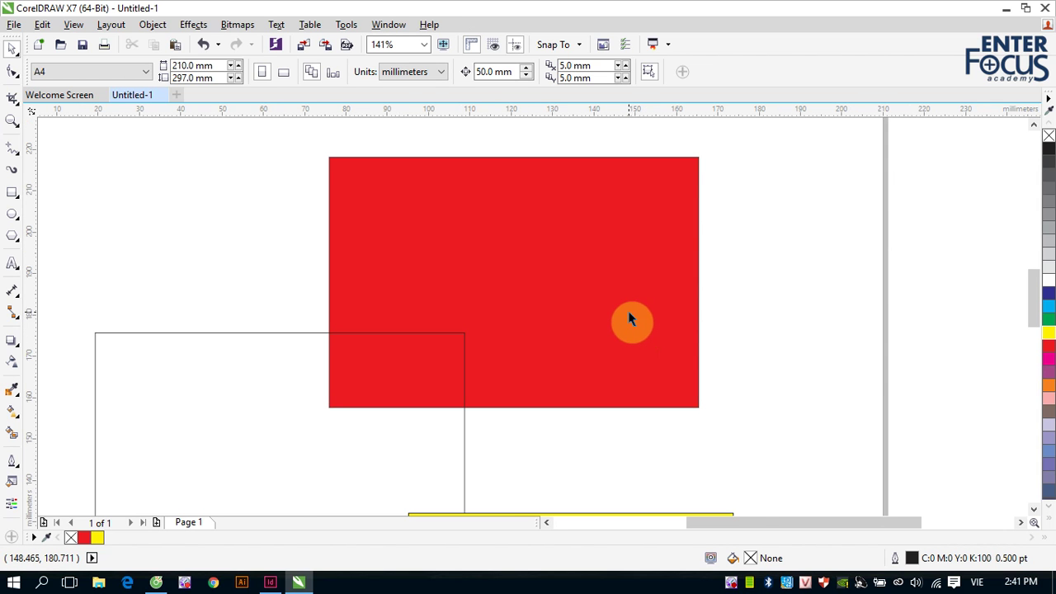
{"action": "right_click", "coordinate": [631, 320]}
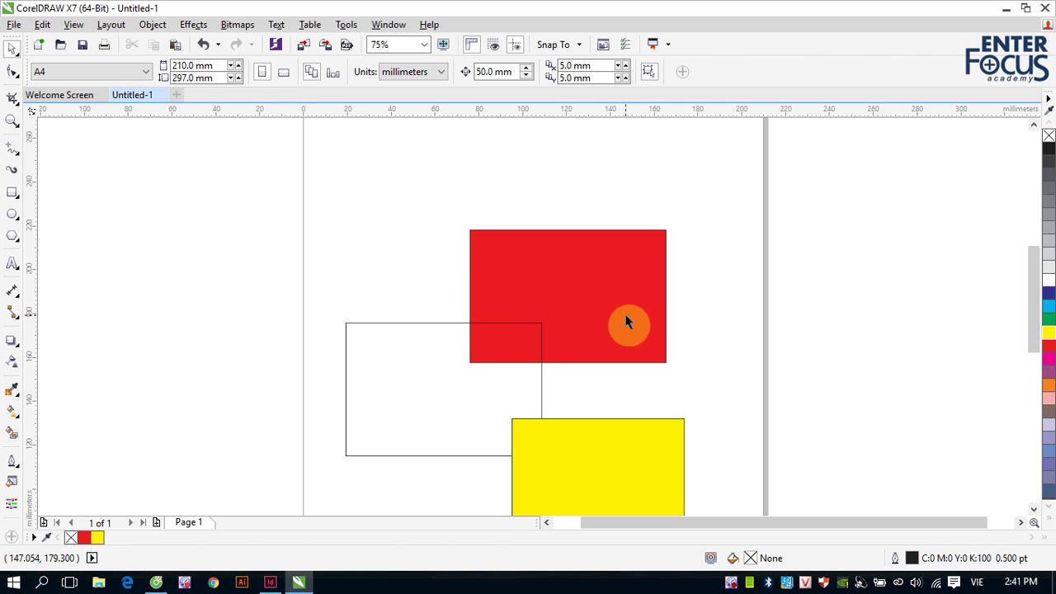
Fit the view to all objects, the selected red rectangle and the page in turn, and show the drawing in full-screen preview
{"action": "key", "text": "F4"}
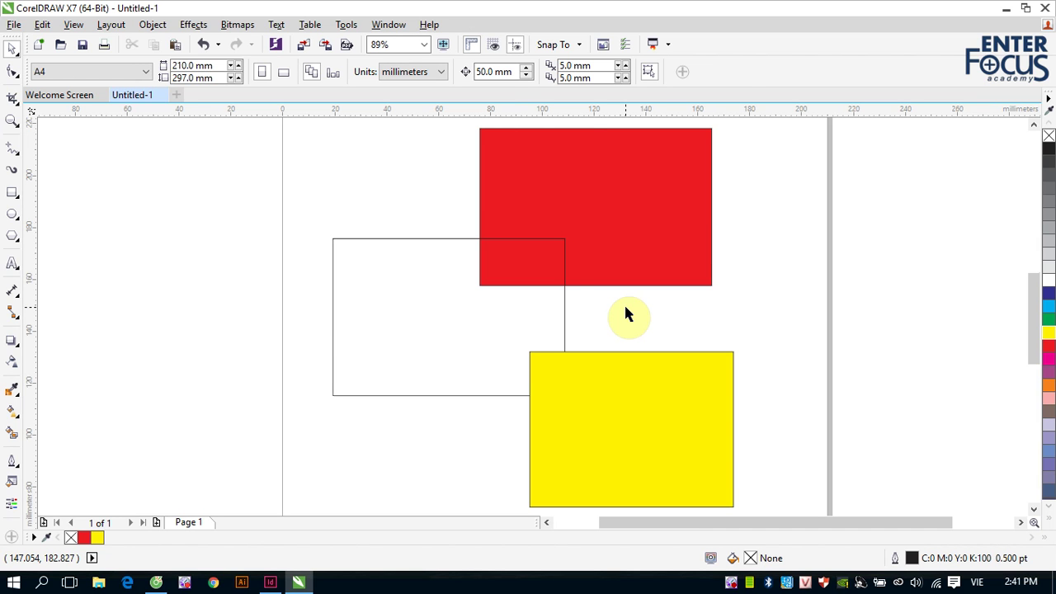
{"action": "left_click", "coordinate": [620, 258]}
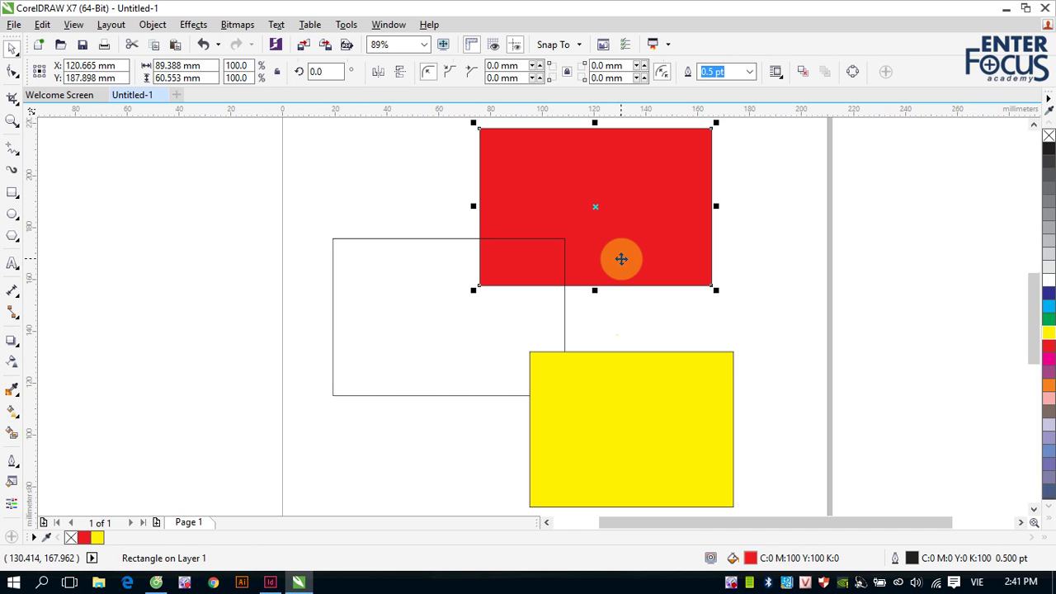
{"action": "key", "text": "shift+F2"}
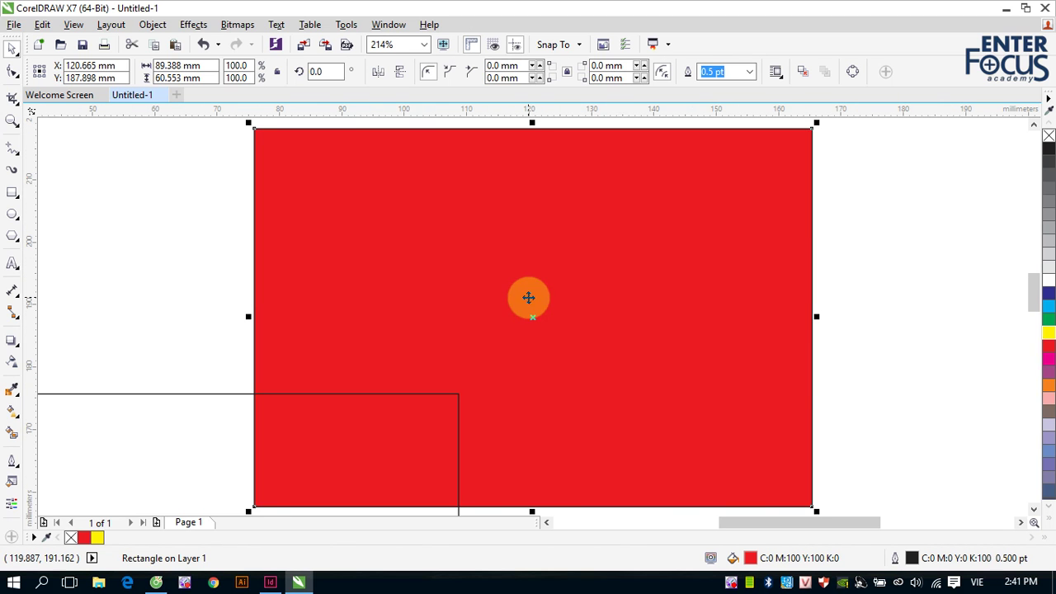
{"action": "key", "text": "shift+F4"}
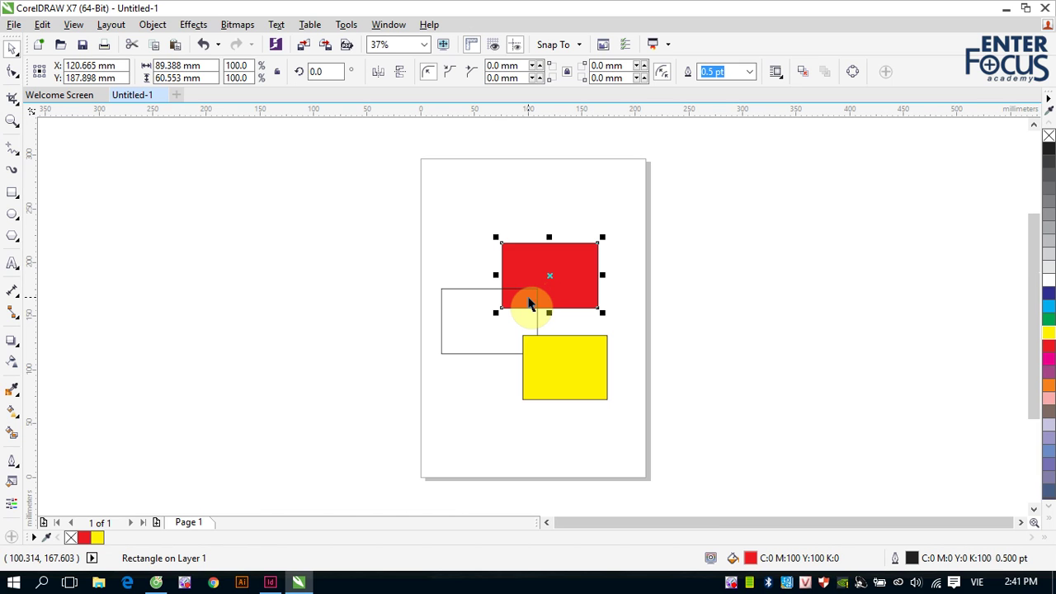
{"action": "key", "text": "F9"}
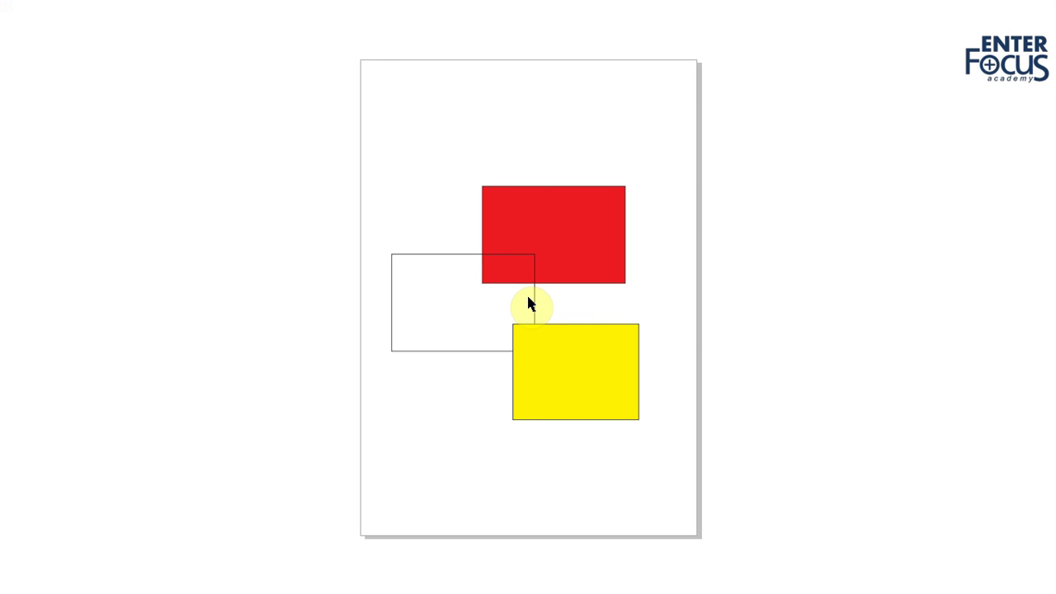
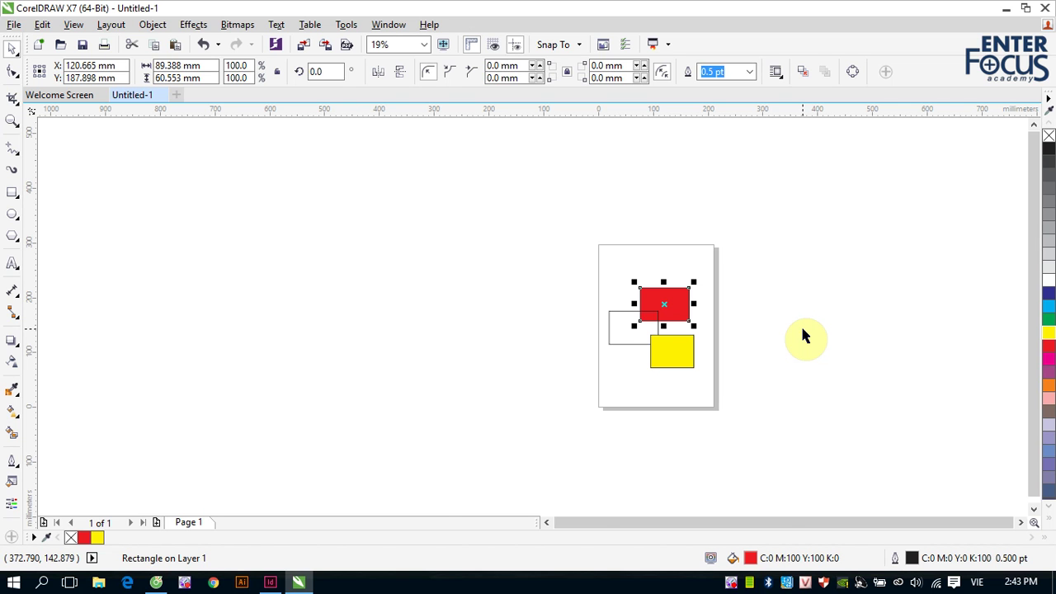
Move the red rectangle off the page to its right, centred at about X 323.5 mm, Y 218.6 mm
{"action": "scroll", "coordinate": [804, 336], "scroll_direction": "up", "scroll_amount": 5}
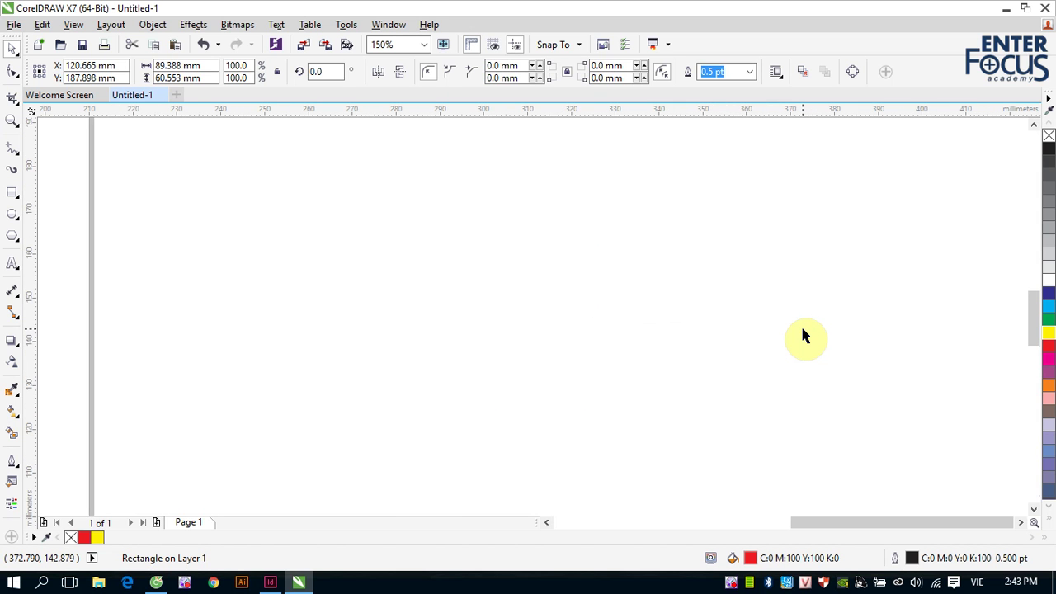
{"action": "scroll", "coordinate": [804, 335], "scroll_direction": "down", "scroll_amount": 2}
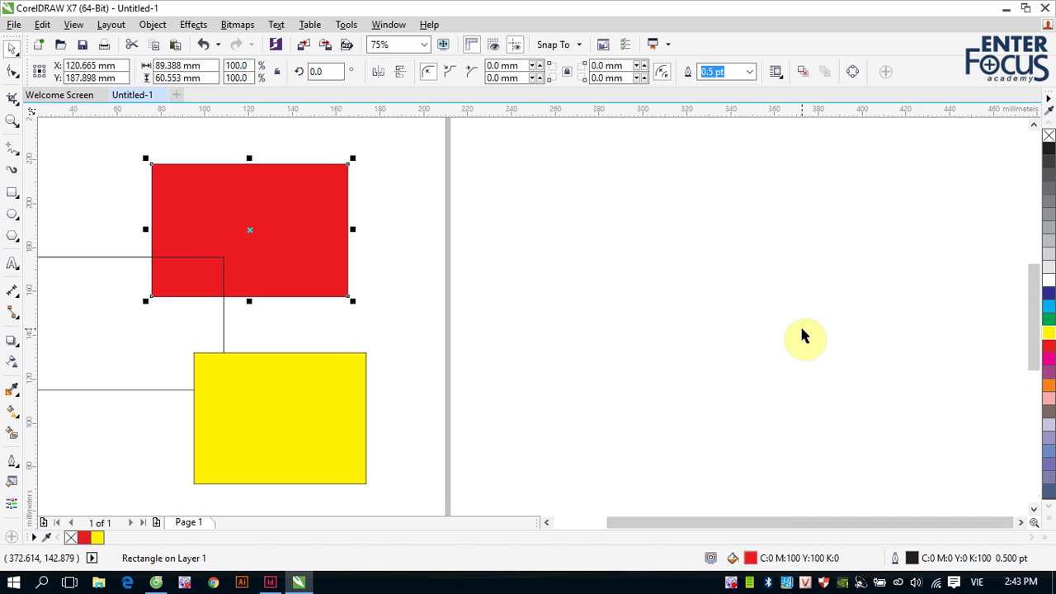
{"action": "left_click", "coordinate": [724, 328]}
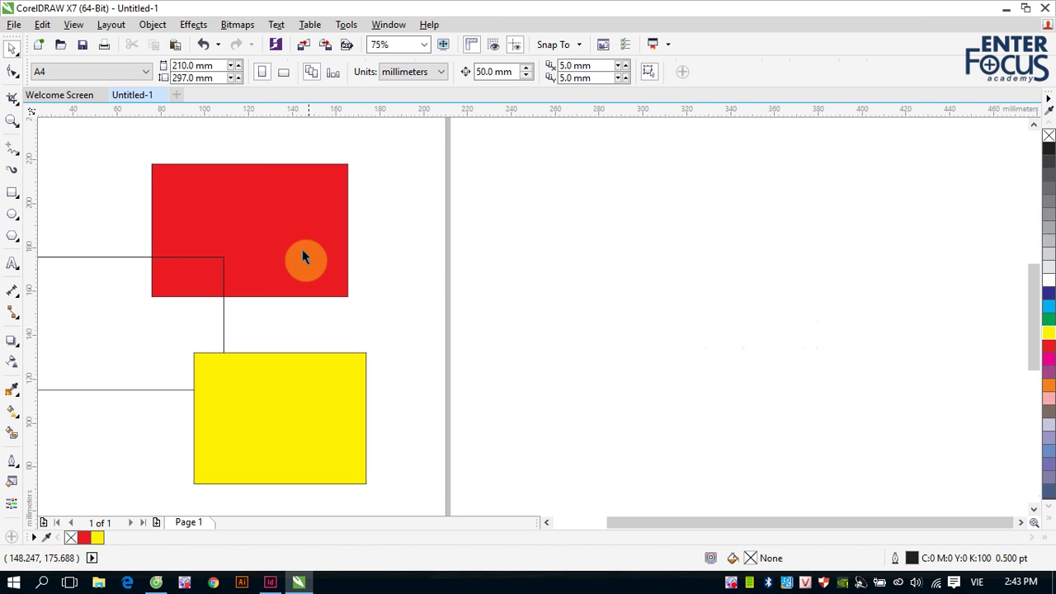
{"action": "left_click_drag", "start_coordinate": [302, 250], "coordinate": [735, 180]}
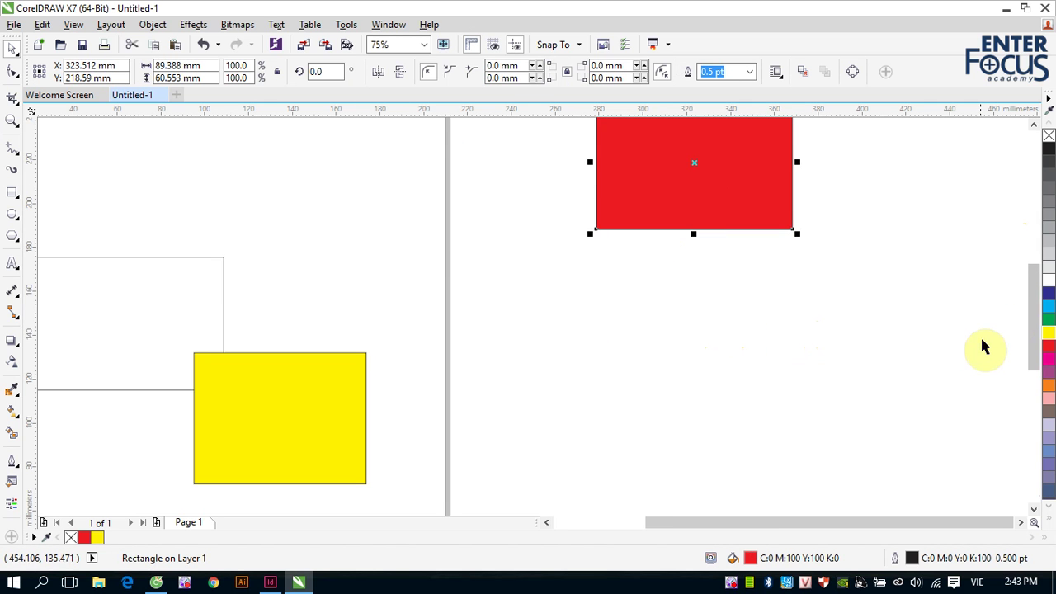
{"action": "left_click_drag", "start_coordinate": [1032, 310], "coordinate": [1035, 275]}
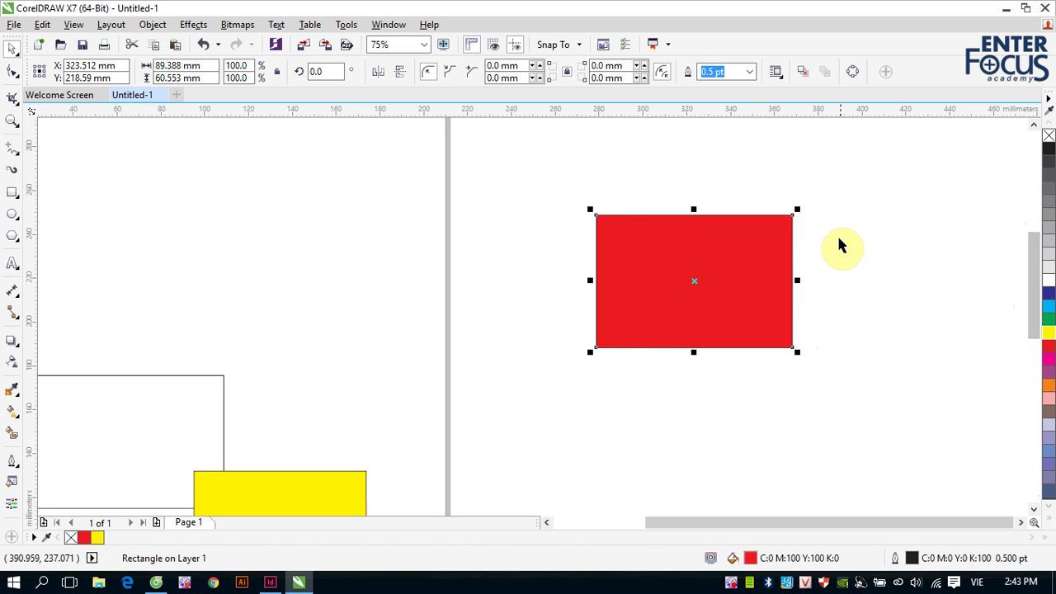
Magnify a boxed area around the red rectangle to 186%, and scroll the view to the yellow rectangle at that magnification
{"action": "key", "text": "z"}
{"action": "left_click_drag", "start_coordinate": [566, 195], "coordinate": [827, 356]}
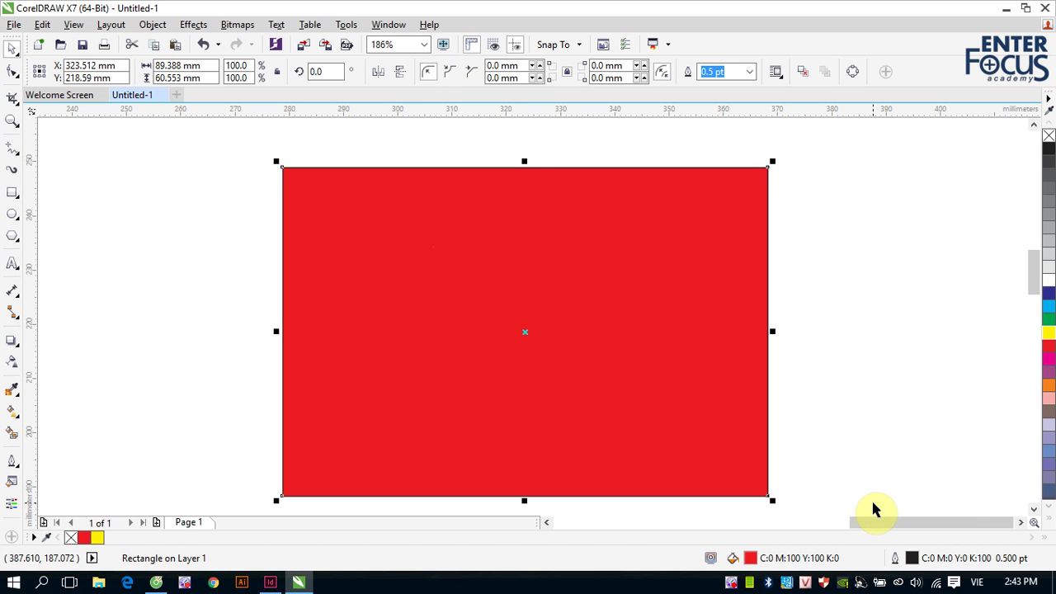
{"action": "left_click_drag", "start_coordinate": [861, 523], "coordinate": [721, 523]}
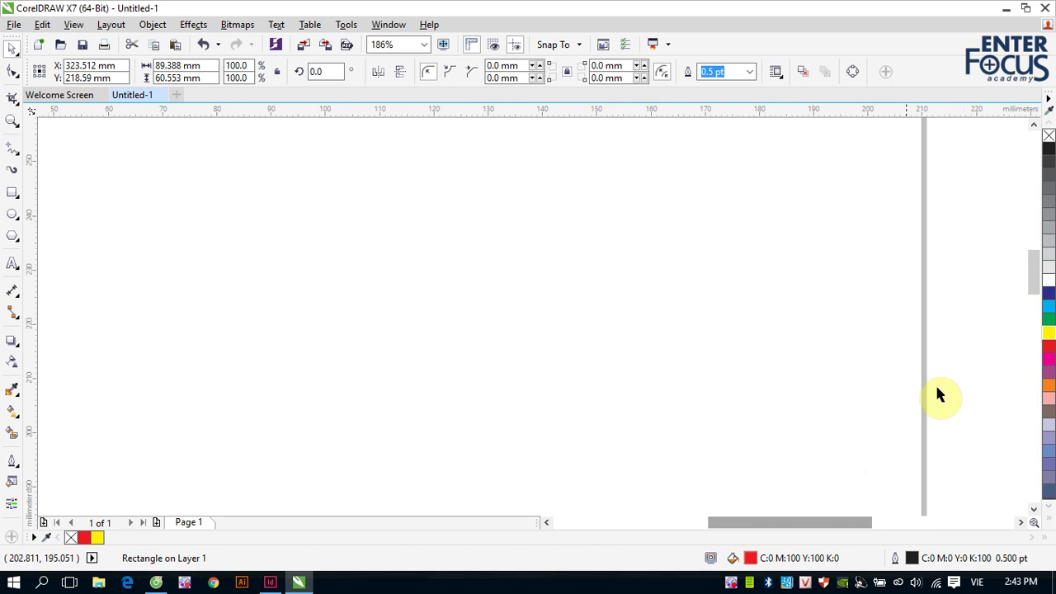
{"action": "left_click_drag", "start_coordinate": [1028, 278], "coordinate": [1037, 341]}
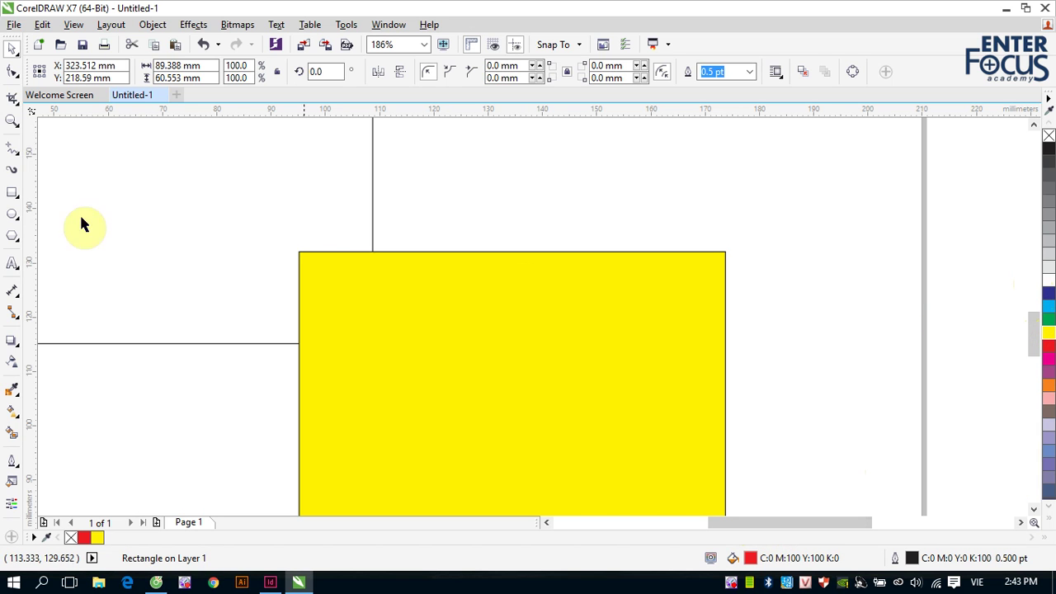
Pan the view with the Pan tool from the yellow rectangle to the unfilled one, back again and across to the red rectangle
{"action": "left_click", "coordinate": [13, 121]}
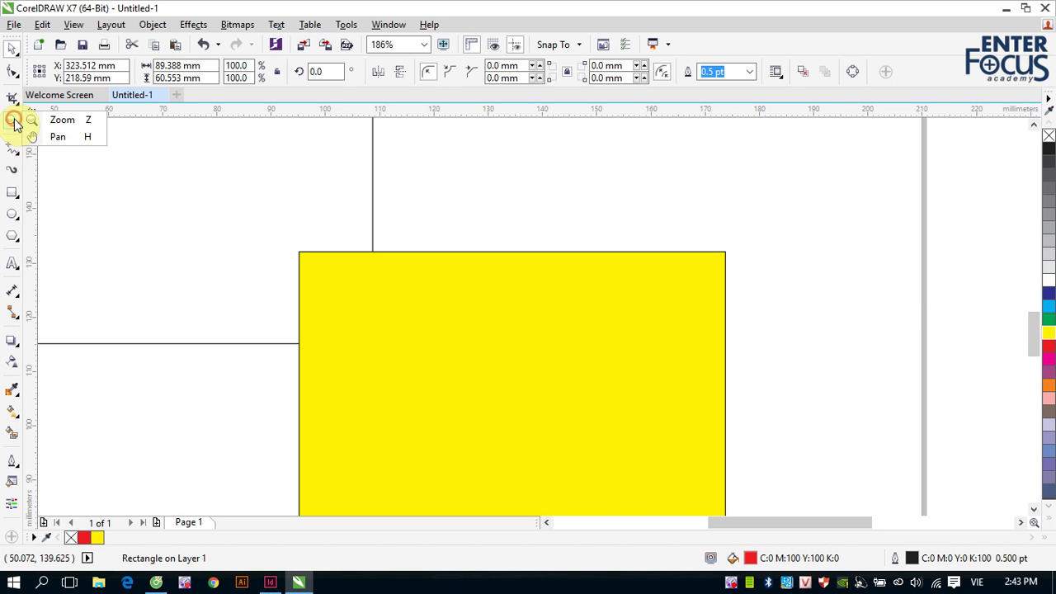
{"action": "left_click", "coordinate": [52, 137]}
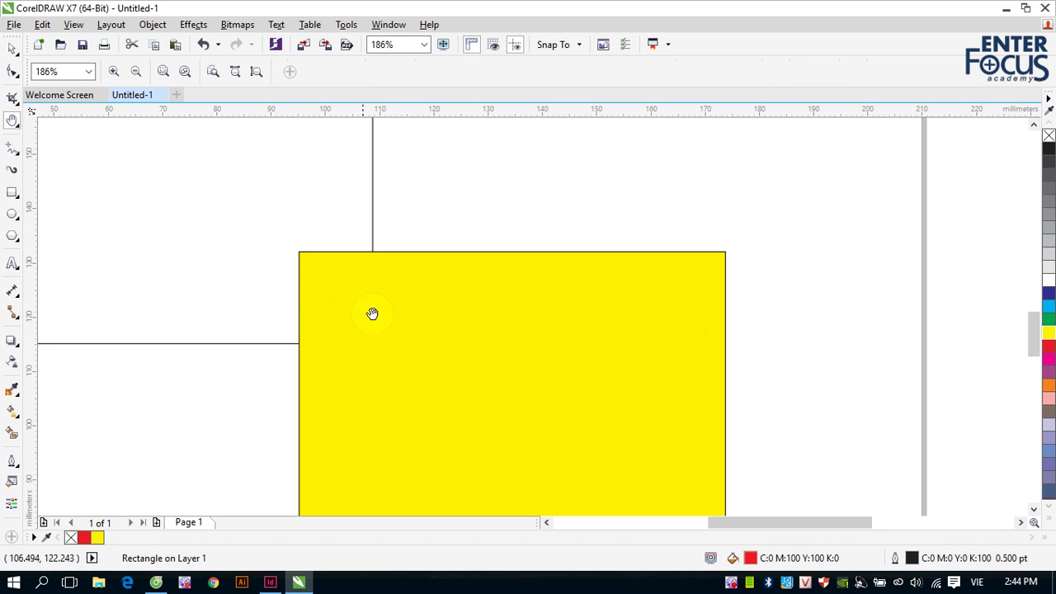
{"action": "mouse_move", "coordinate": [175, 184]}
{"action": "left_mouse_down"}
{"action": "mouse_move", "coordinate": [393, 295]}
{"action": "mouse_move", "coordinate": [536, 389]}
{"action": "left_mouse_up"}
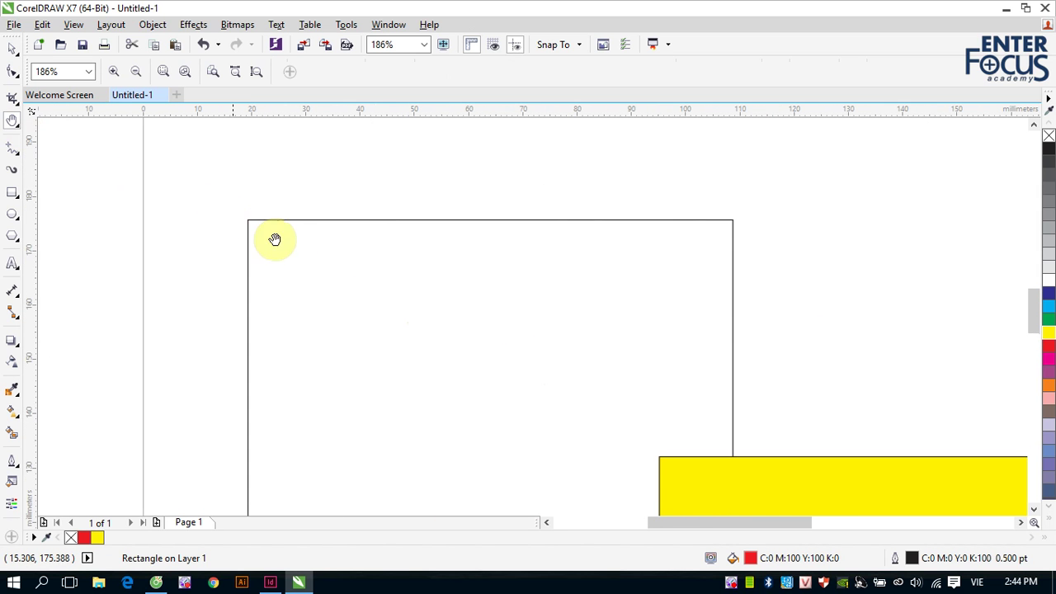
{"action": "left_click_drag", "start_coordinate": [698, 347], "coordinate": [410, 219]}
{"action": "left_click_drag", "start_coordinate": [738, 410], "coordinate": [441, 195]}
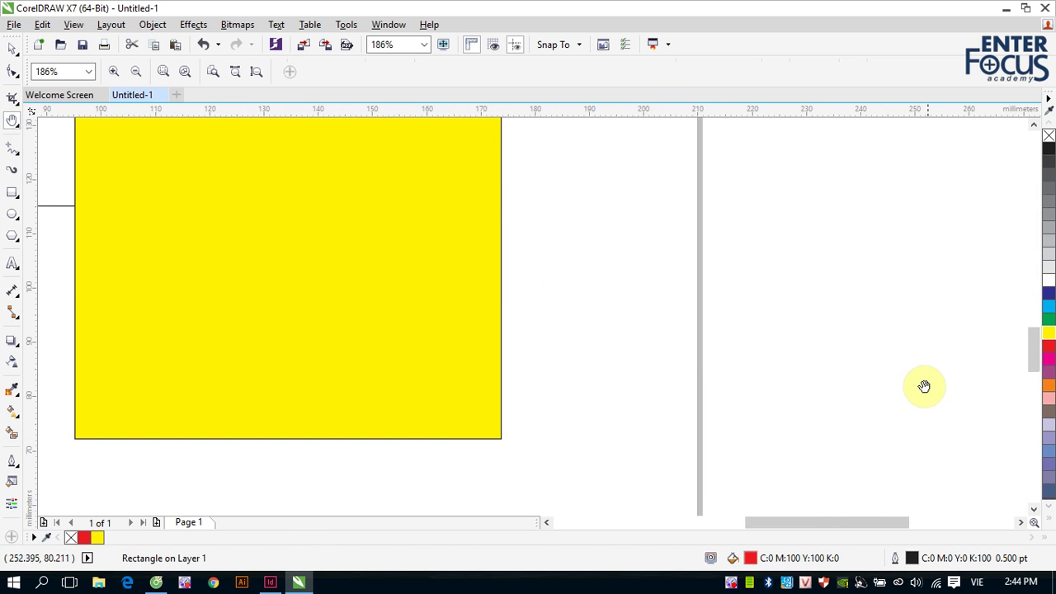
{"action": "left_click_drag", "start_coordinate": [924, 384], "coordinate": [471, 408]}
{"action": "left_click_drag", "start_coordinate": [726, 264], "coordinate": [524, 398]}
{"action": "left_click_drag", "start_coordinate": [688, 288], "coordinate": [686, 349]}
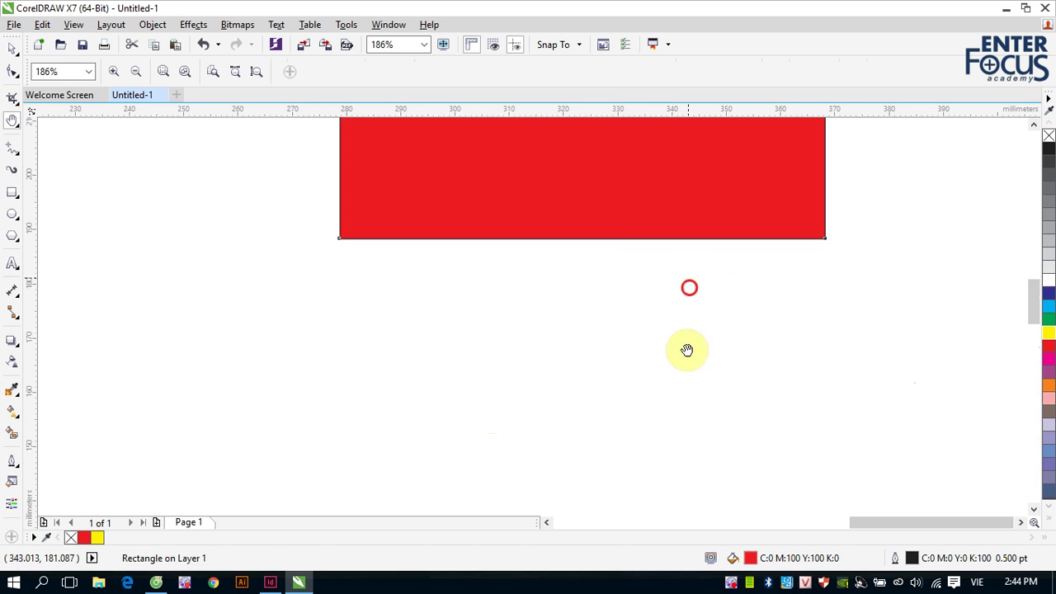
{"action": "left_click_drag", "start_coordinate": [673, 309], "coordinate": [654, 388]}
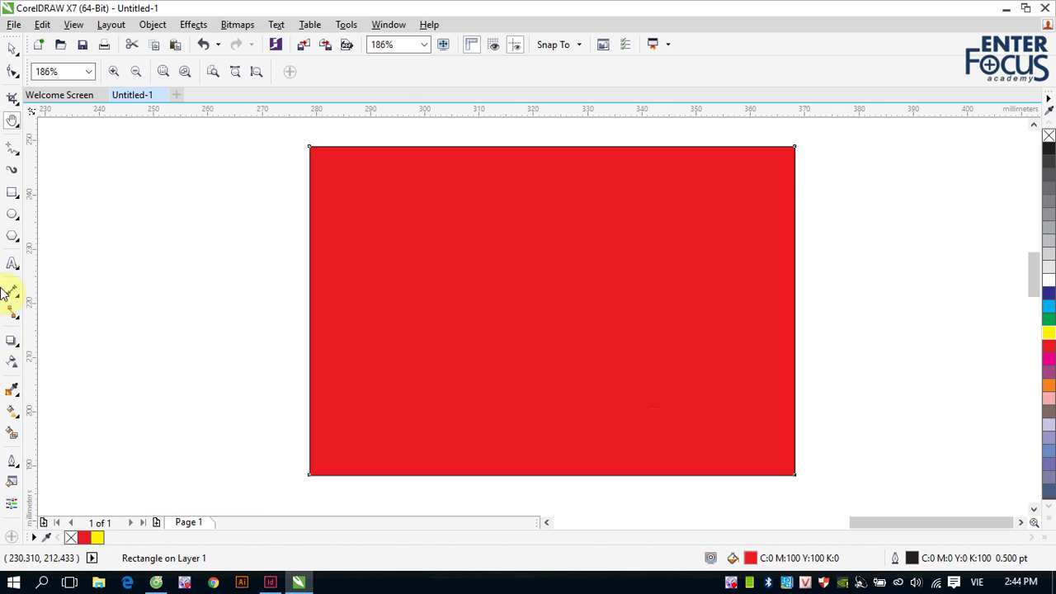
Switch from the Pan tool to the Zoom tool, and deselect the red rectangle with the Pick tool
{"action": "left_click", "coordinate": [12, 123]}
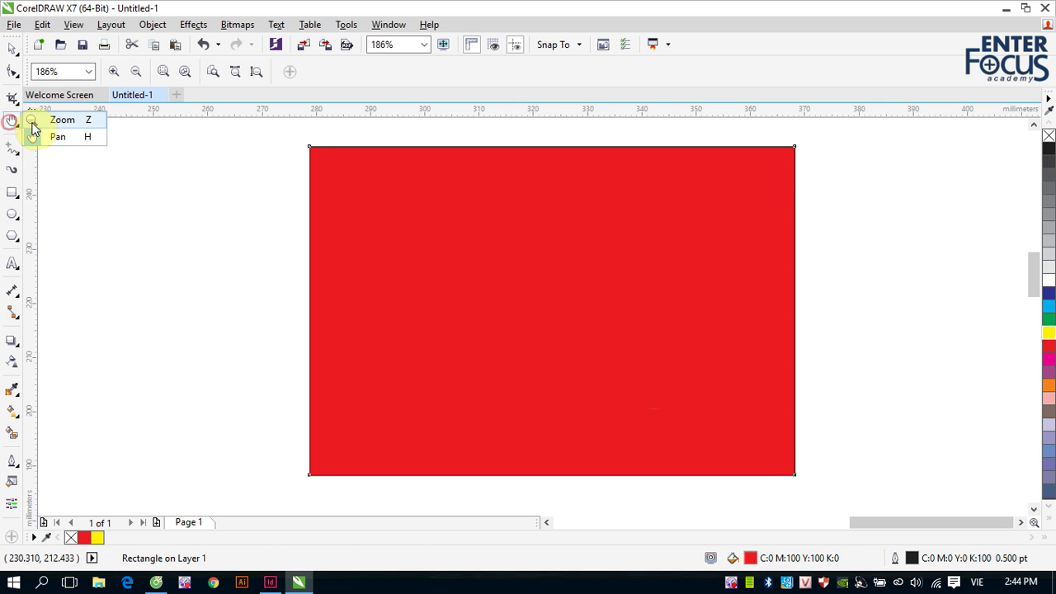
{"action": "left_click", "coordinate": [42, 118]}
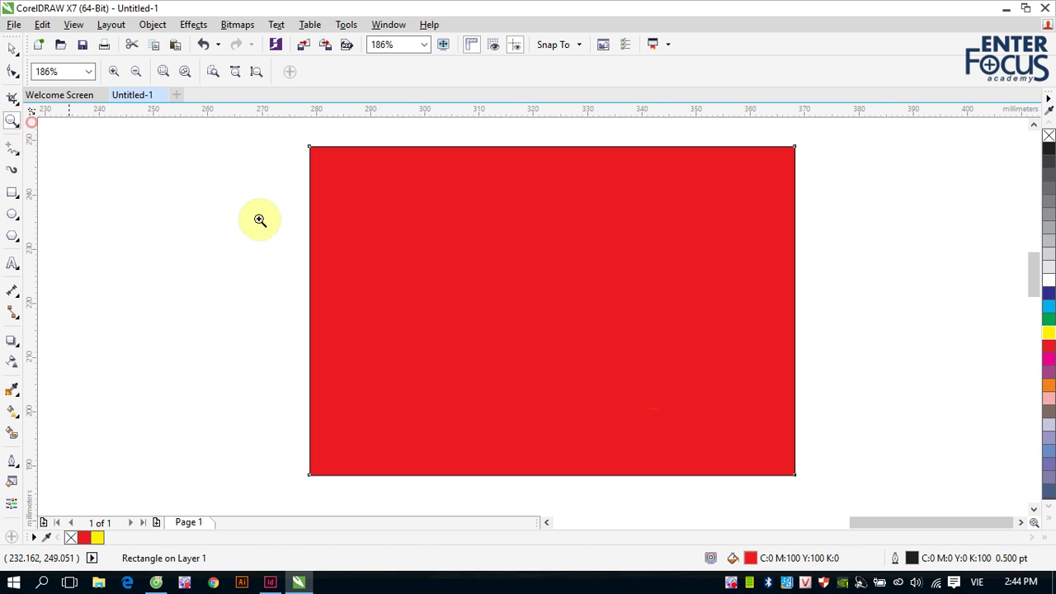
{"action": "left_click", "coordinate": [10, 55]}
{"action": "left_click", "coordinate": [900, 273]}
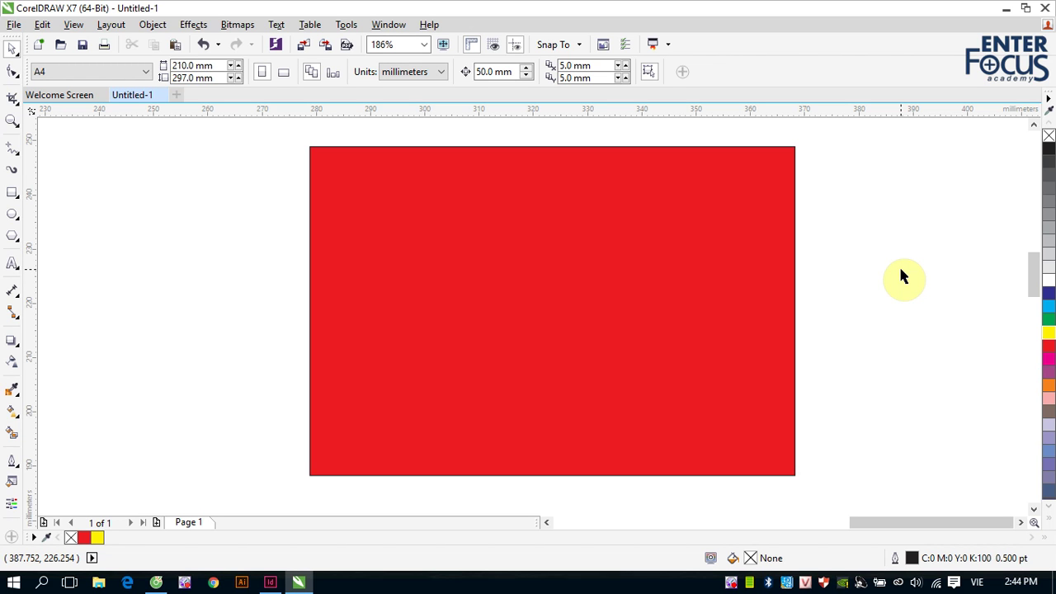
Use the pop-up Navigator to shift the view around the red rectangle and over to the yellow rectangle
{"action": "key", "text": "n"}
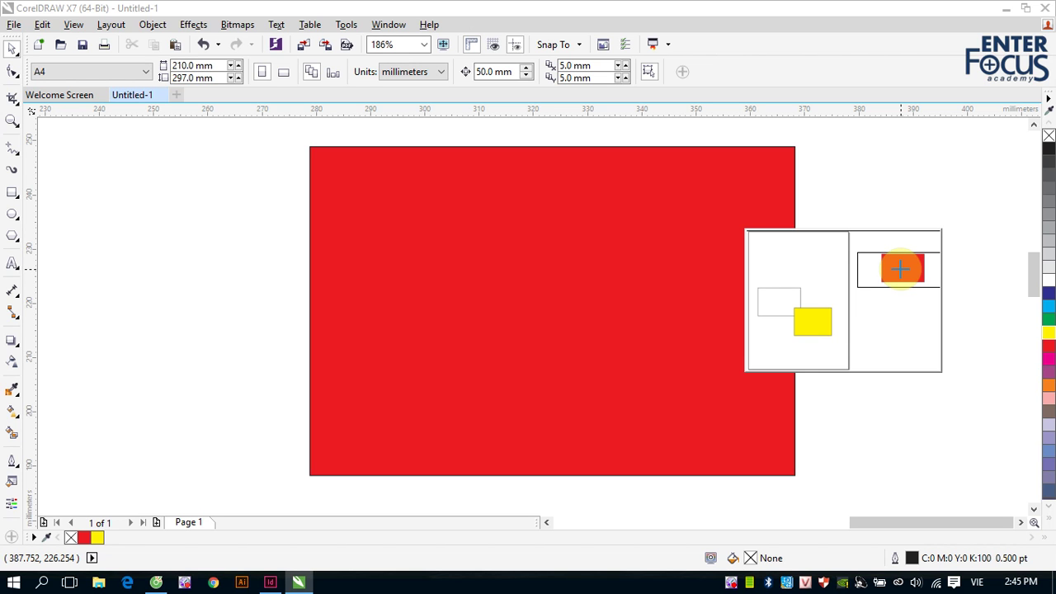
{"action": "left_click_drag", "start_coordinate": [902, 268], "coordinate": [891, 263]}
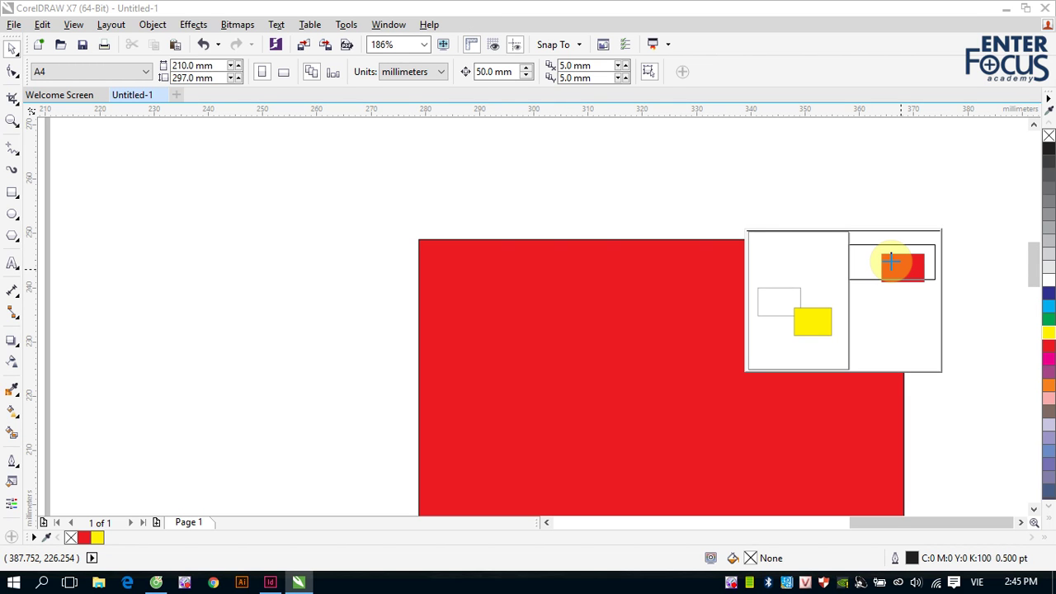
{"action": "left_click_drag", "start_coordinate": [891, 263], "coordinate": [891, 267]}
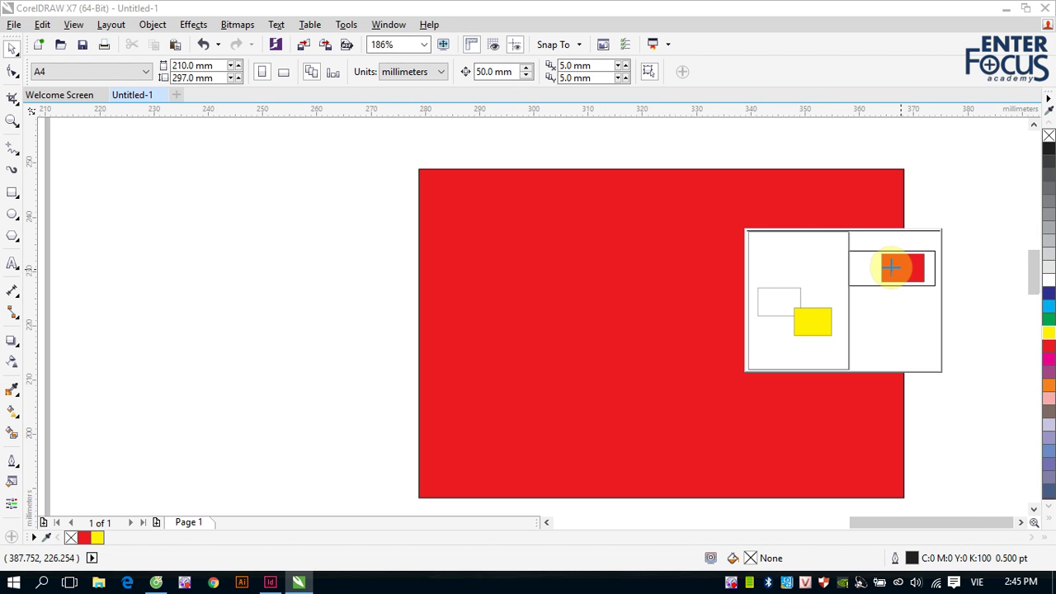
{"action": "left_click_drag", "start_coordinate": [891, 267], "coordinate": [798, 319]}
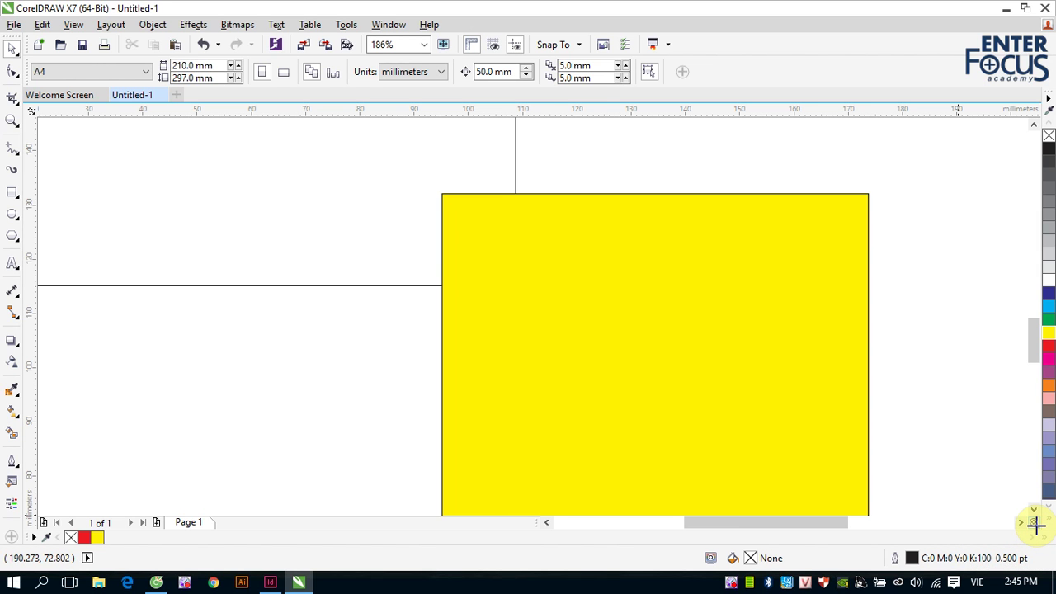
Move the view to the red rectangle with the Navigator, and reopen it to return to the yellow rectangle
{"action": "left_click_drag", "start_coordinate": [1036, 525], "coordinate": [921, 513]}
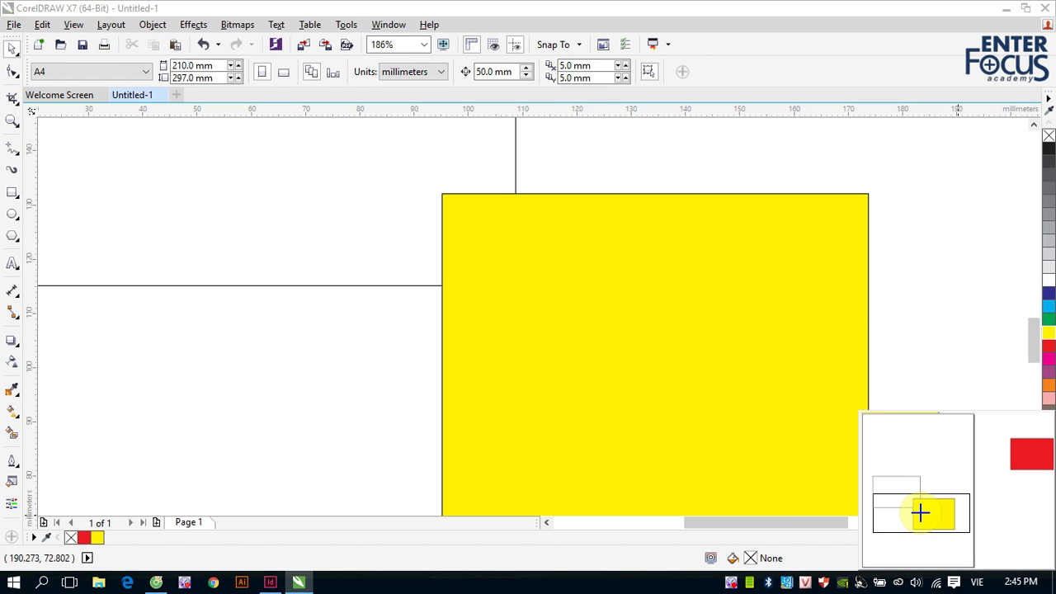
{"action": "left_click_drag", "start_coordinate": [921, 513], "coordinate": [1008, 457]}
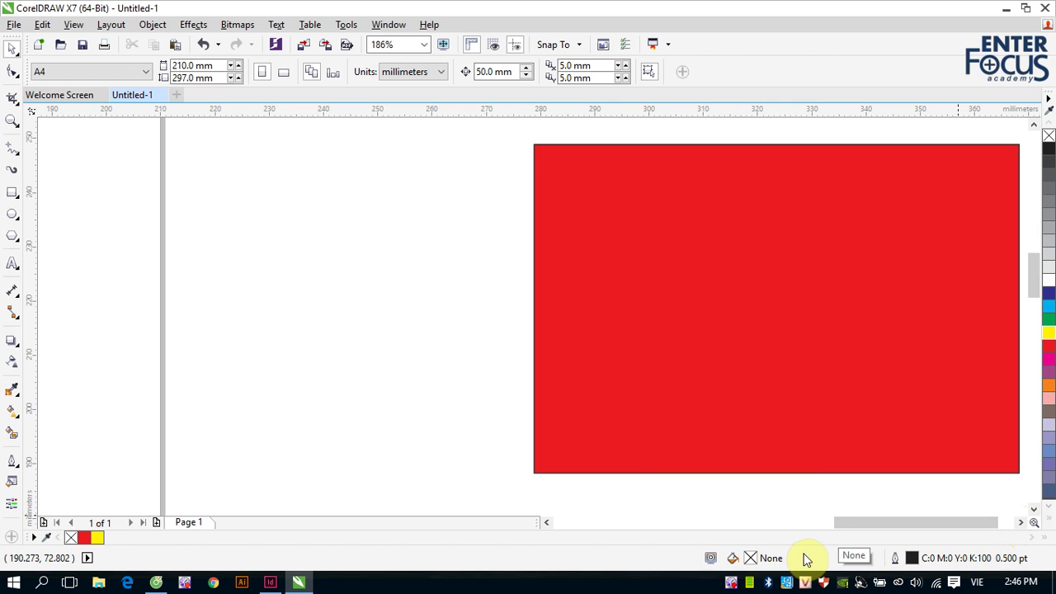
{"action": "key", "text": "n"}
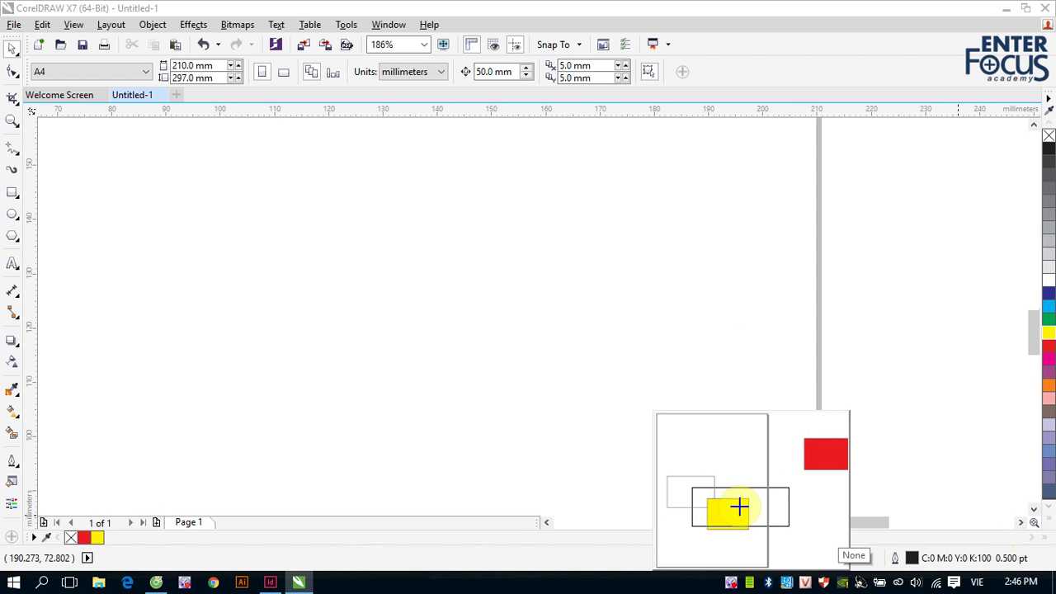
{"action": "left_click", "coordinate": [736, 510]}
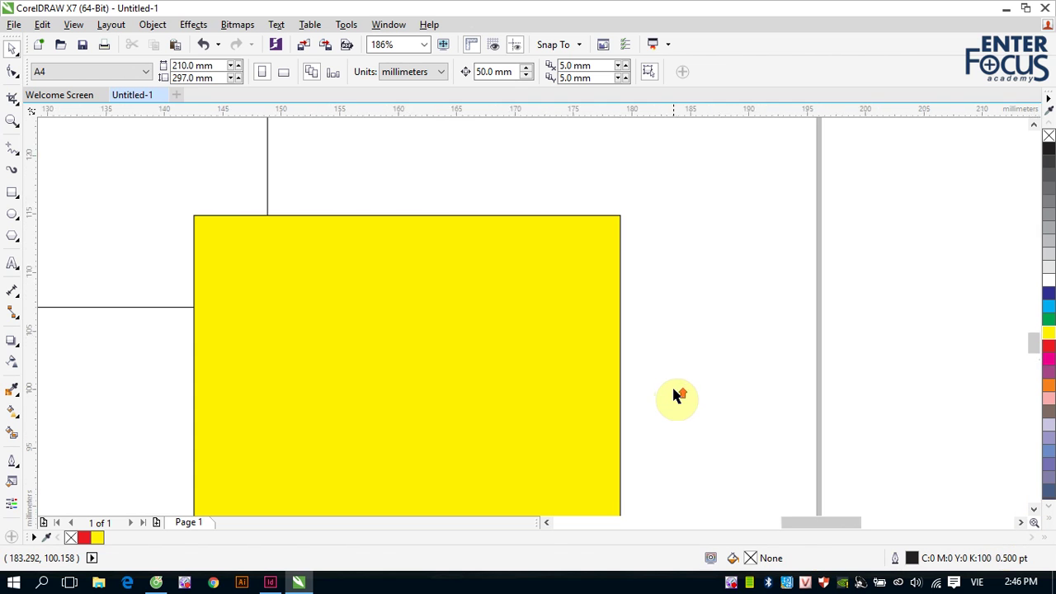
Zoom out to 50% and in to 400% beside the yellow rectangle, and scroll vertically along its edge
{"action": "scroll", "coordinate": [671, 393], "scroll_direction": "up", "scroll_amount": 8}
{"action": "scroll", "coordinate": [674, 394], "scroll_direction": "down", "scroll_amount": 8}
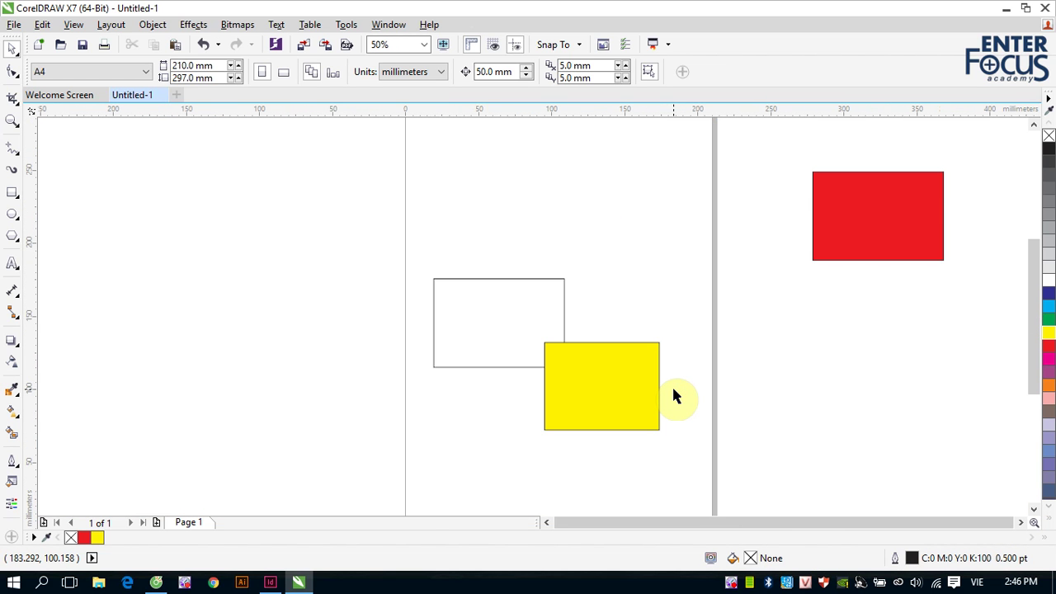
{"action": "scroll", "coordinate": [673, 395], "scroll_direction": "up", "scroll_amount": 5}
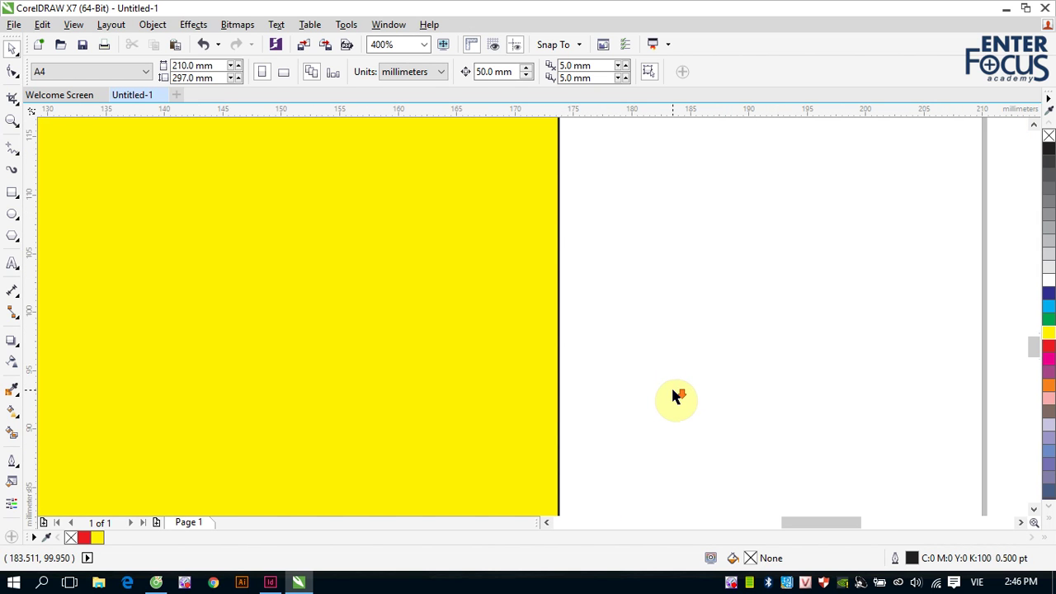
{"action": "scroll", "coordinate": [672, 398], "scroll_direction": "down", "scroll_amount": 3}
{"action": "scroll", "coordinate": [672, 397], "scroll_direction": "up", "scroll_amount": 2}
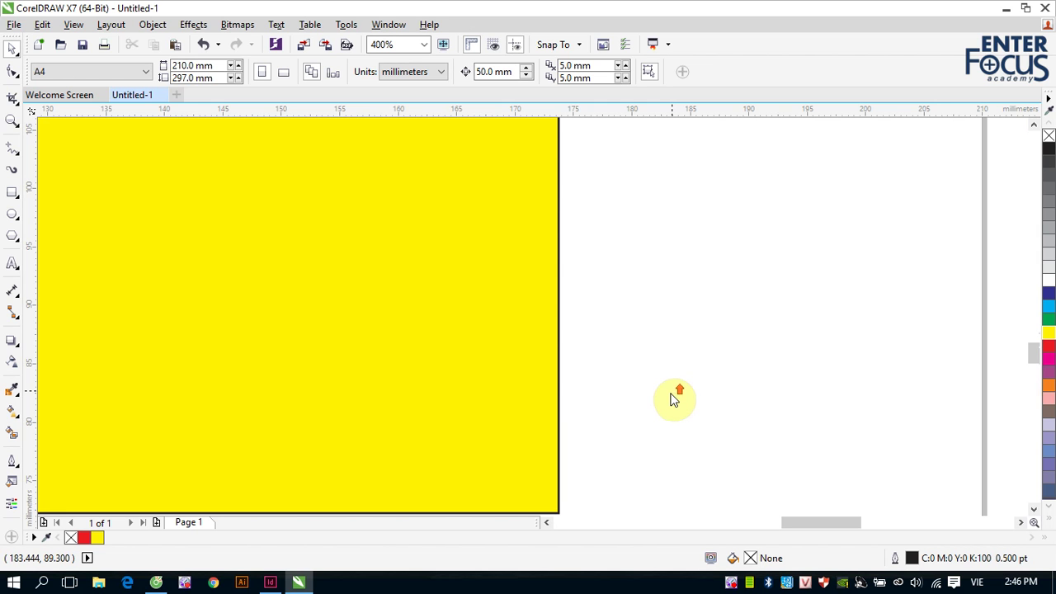
{"action": "scroll", "coordinate": [672, 401], "scroll_direction": "down", "scroll_amount": 2}
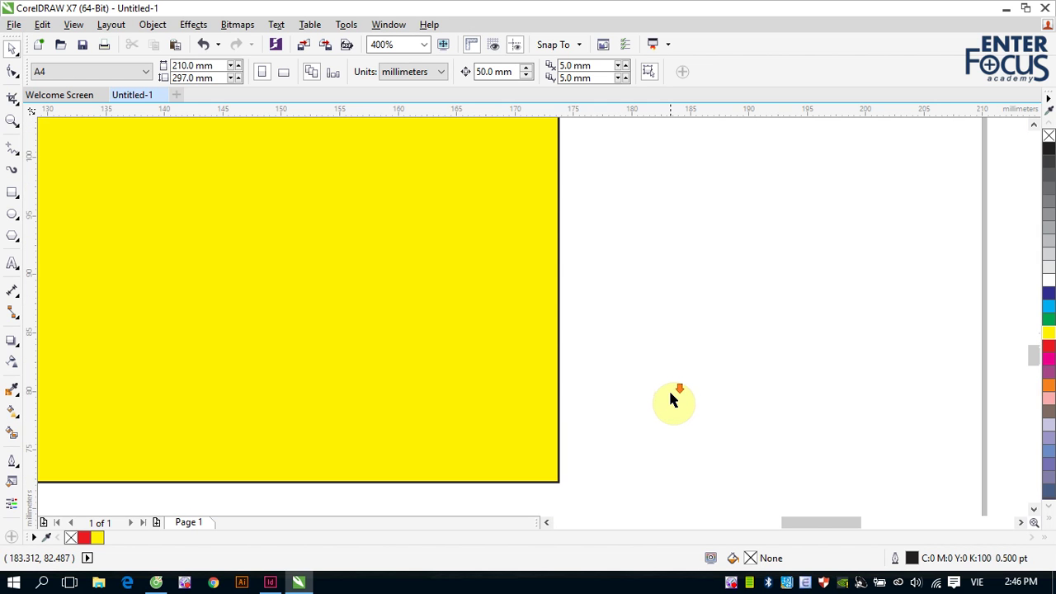
{"action": "scroll", "coordinate": [672, 400], "scroll_direction": "up", "scroll_amount": 2}
{"action": "scroll", "coordinate": [673, 400], "scroll_direction": "up", "scroll_amount": 3}
Zoom out to 64%, scroll the page vertically, and zoom in on the yellow rectangle to 125%
{"action": "scroll", "coordinate": [670, 400], "scroll_direction": "down", "scroll_amount": 4}
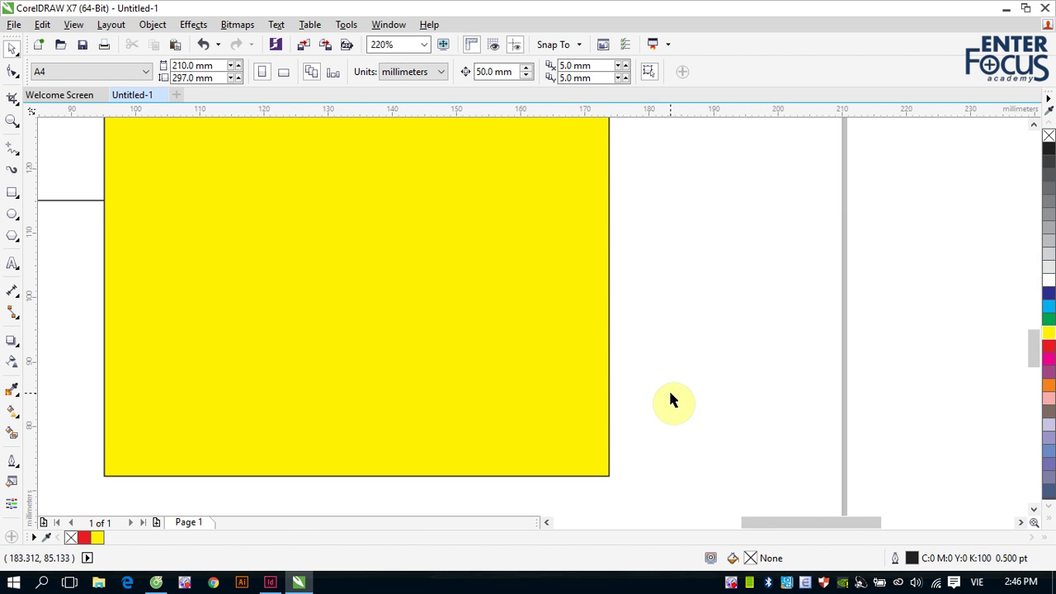
{"action": "scroll", "coordinate": [670, 400], "scroll_direction": "down", "scroll_amount": 3}
{"action": "scroll", "coordinate": [669, 400], "scroll_direction": "up", "scroll_amount": 1}
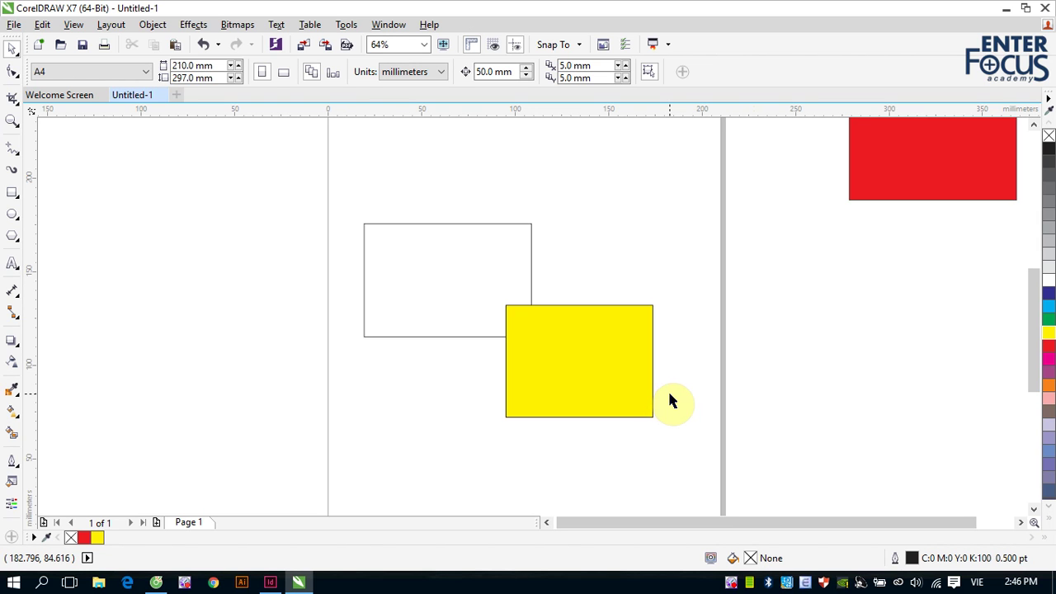
{"action": "scroll", "coordinate": [670, 400], "scroll_direction": "down", "scroll_amount": 1}
{"action": "scroll", "coordinate": [669, 400], "scroll_direction": "up", "scroll_amount": 2}
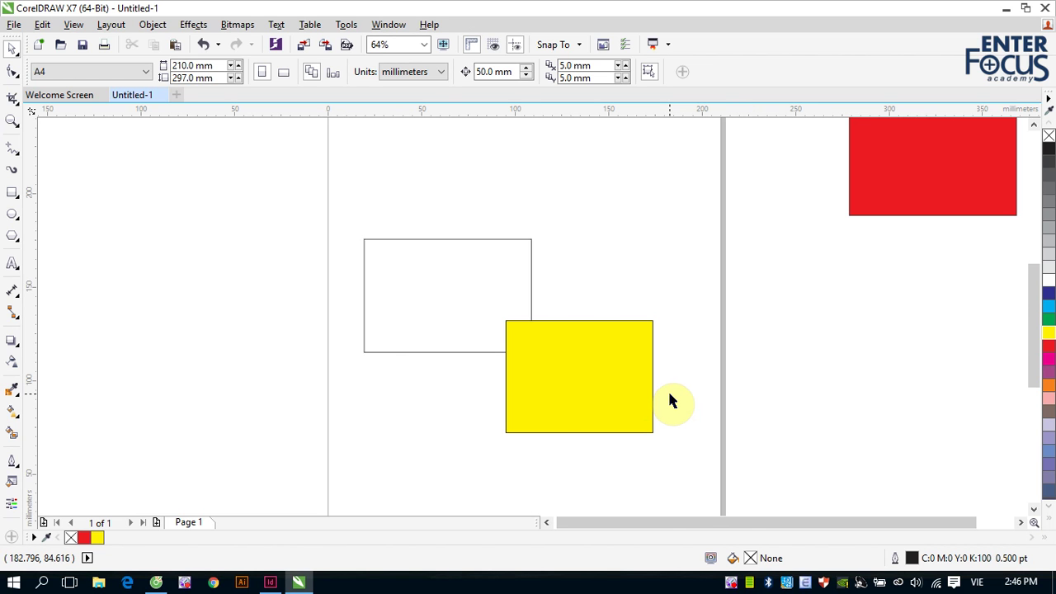
{"action": "scroll", "coordinate": [670, 401], "scroll_direction": "up", "scroll_amount": 5}
{"action": "scroll", "coordinate": [670, 400], "scroll_direction": "down", "scroll_amount": 5}
{"action": "scroll", "coordinate": [670, 400], "scroll_direction": "up", "scroll_amount": 3}
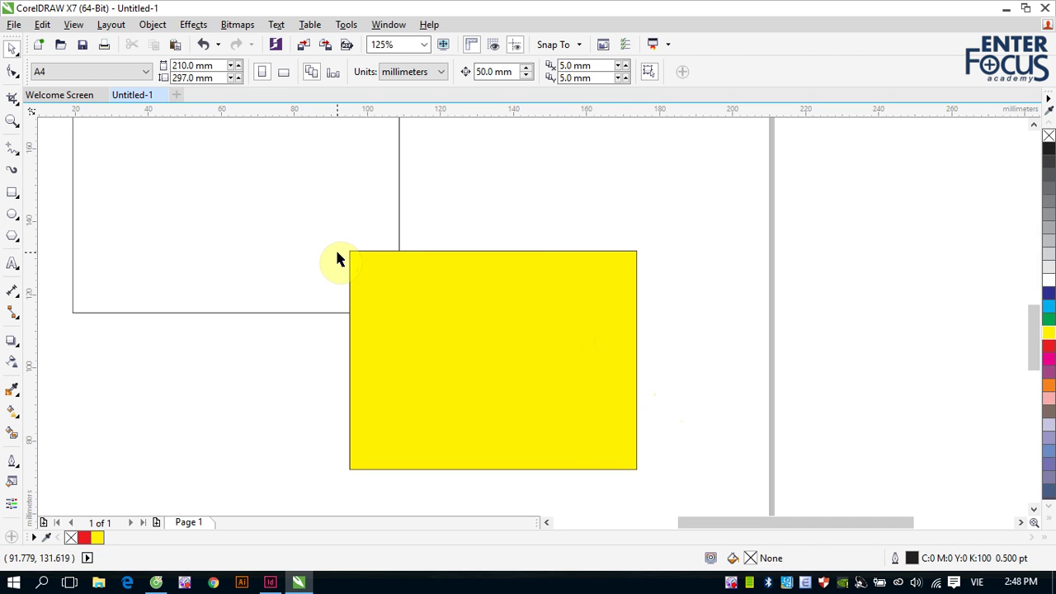
Select the yellow rectangle and zoom the view out to 31%
{"action": "left_click", "coordinate": [486, 302]}
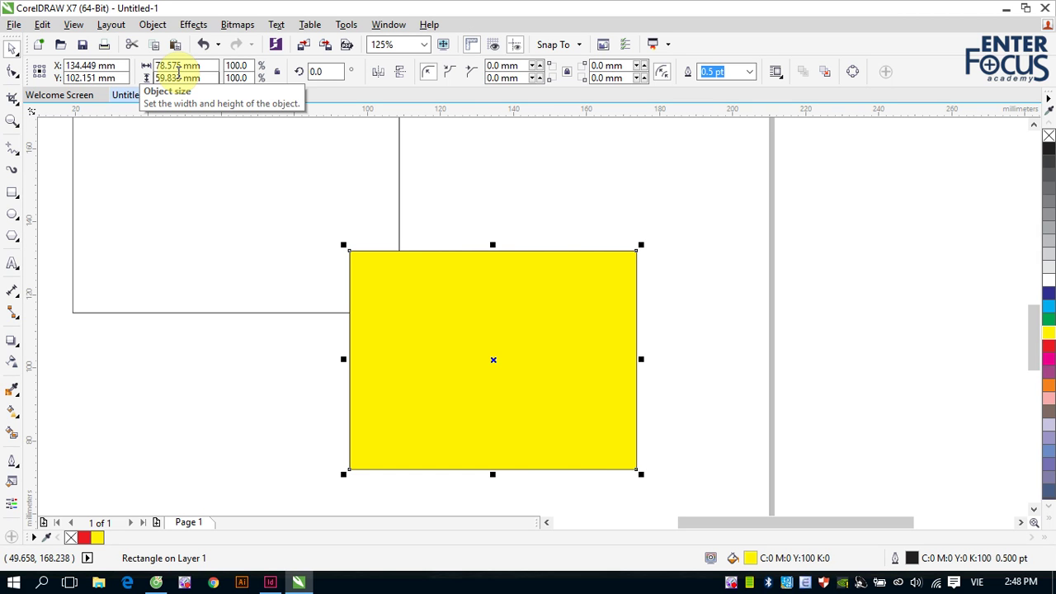
{"action": "key", "text": "F3"}
{"action": "key", "text": "F3"}
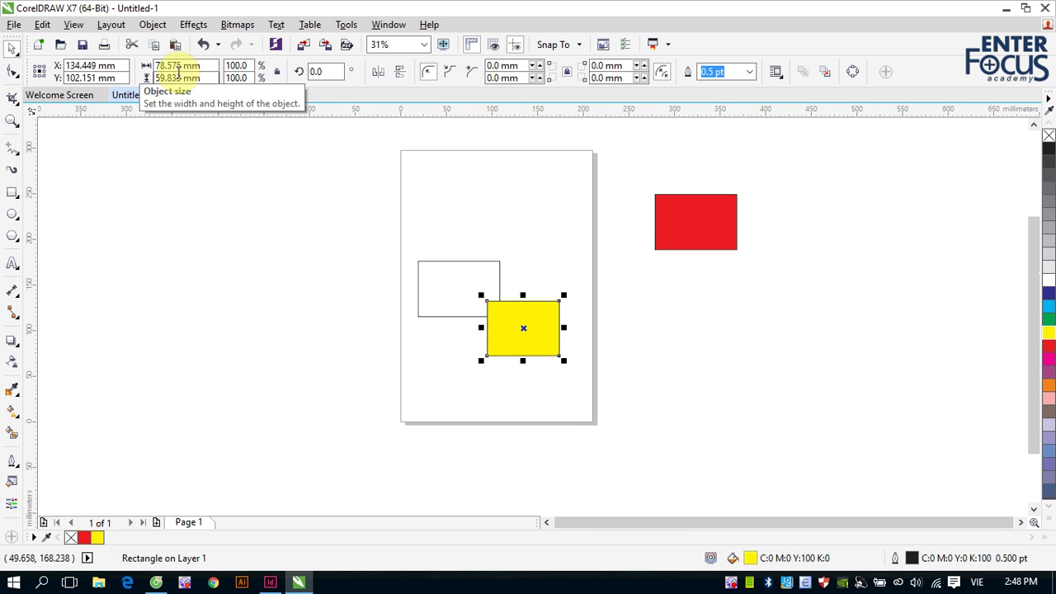
With nothing selected, hide the rulers and show them again
{"action": "left_click", "coordinate": [682, 317]}
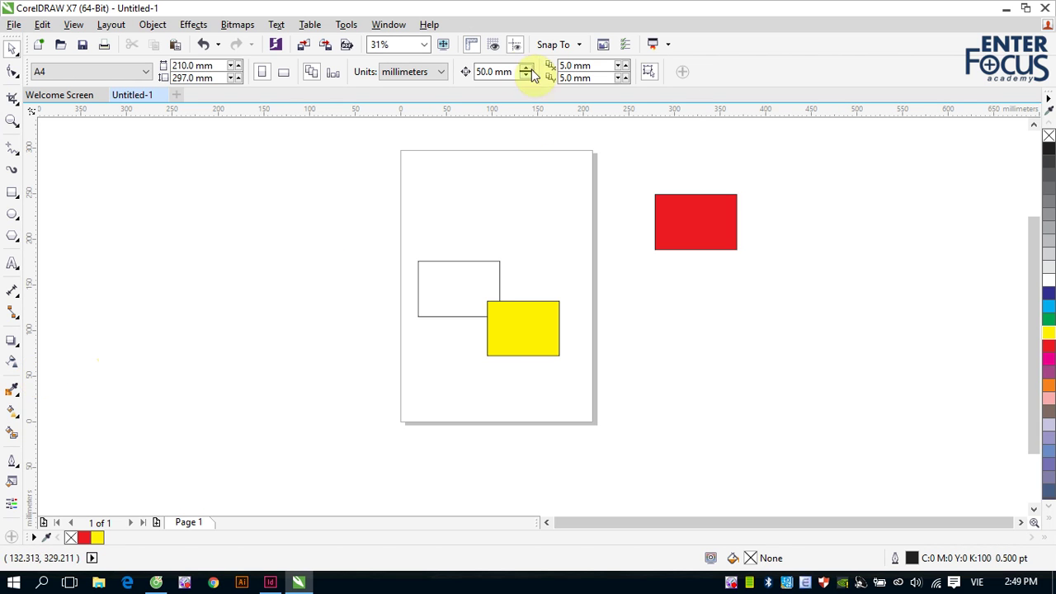
{"action": "left_click", "coordinate": [474, 51]}
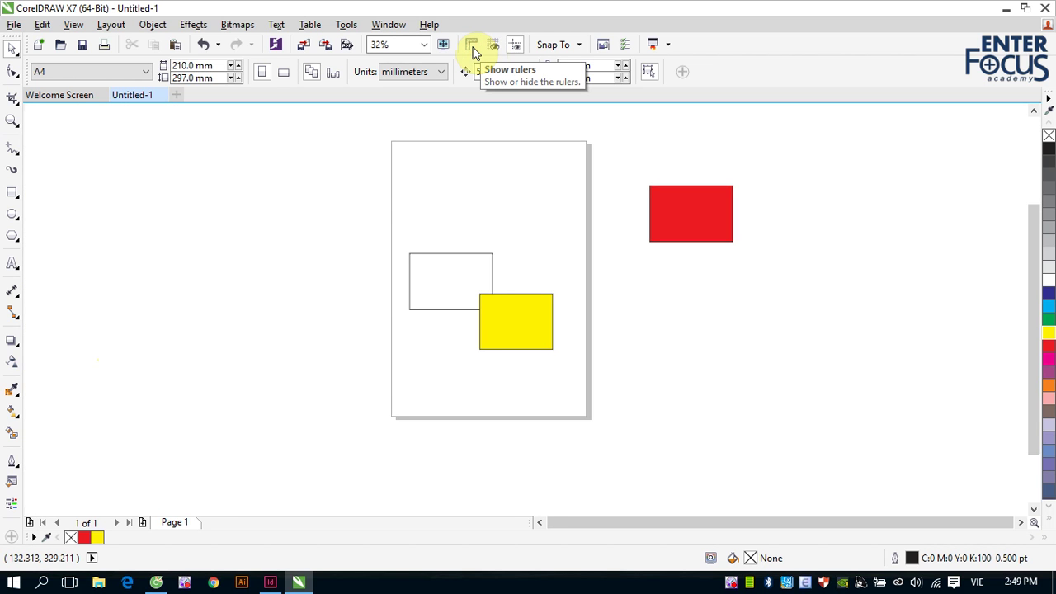
{"action": "left_click", "coordinate": [474, 52]}
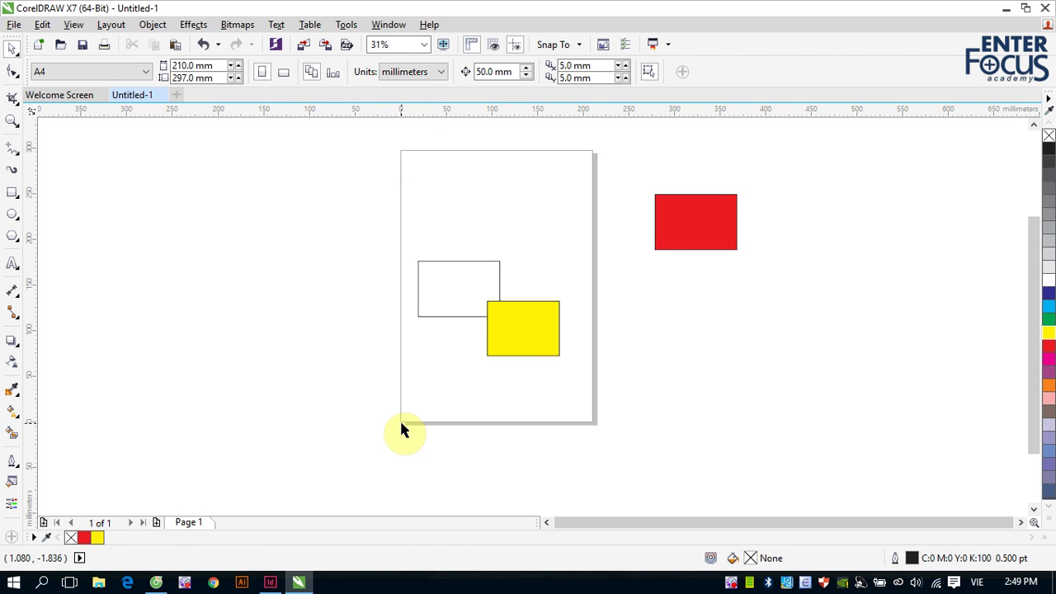
Position the unfilled rectangle's centre at X 0 mm, Y 0 mm, and set its object origin to the bottom-left corner
{"action": "left_click", "coordinate": [437, 318]}
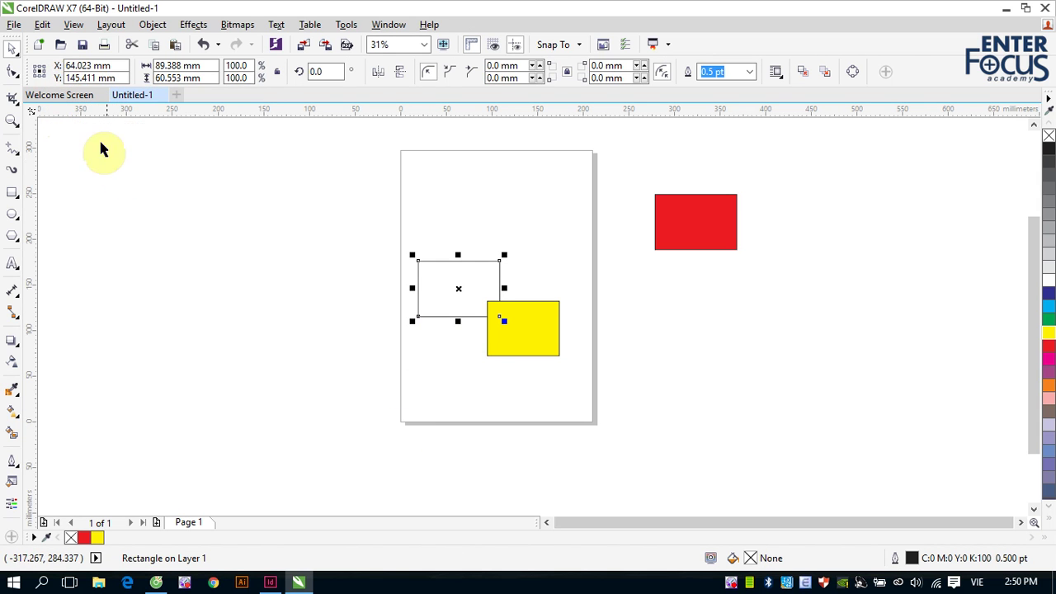
{"action": "double_click", "coordinate": [73, 67]}
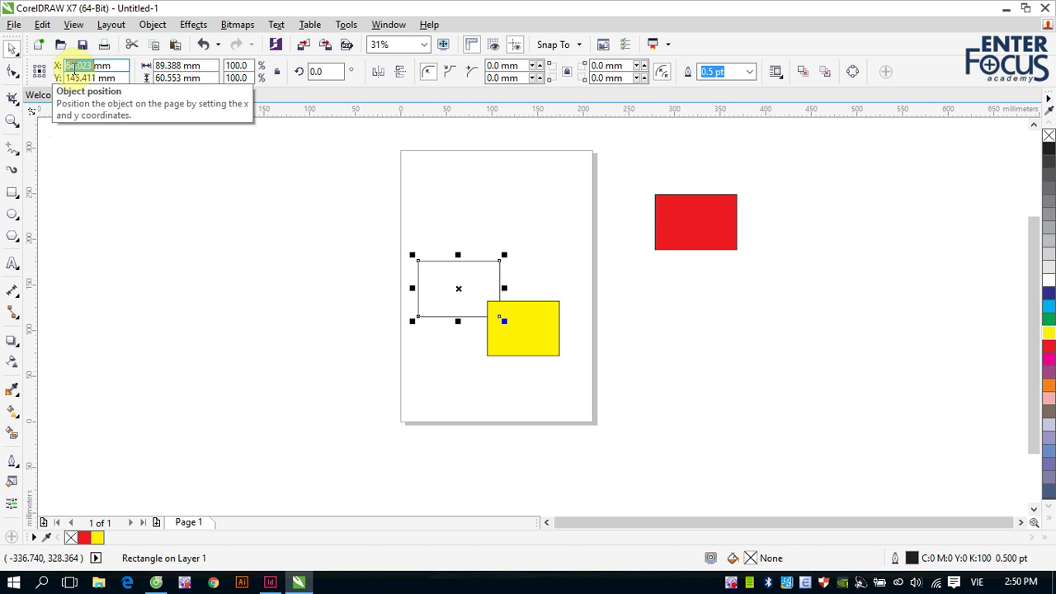
{"action": "type", "text": "0"}
{"action": "double_click", "coordinate": [73, 78]}
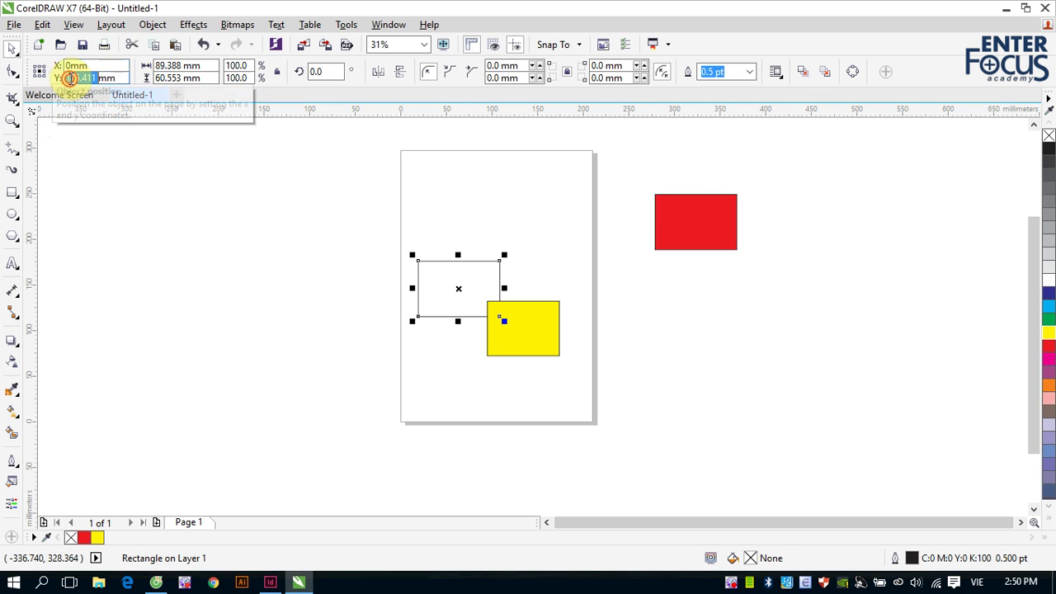
{"action": "type", "text": "0"}
{"action": "key", "text": "Return"}
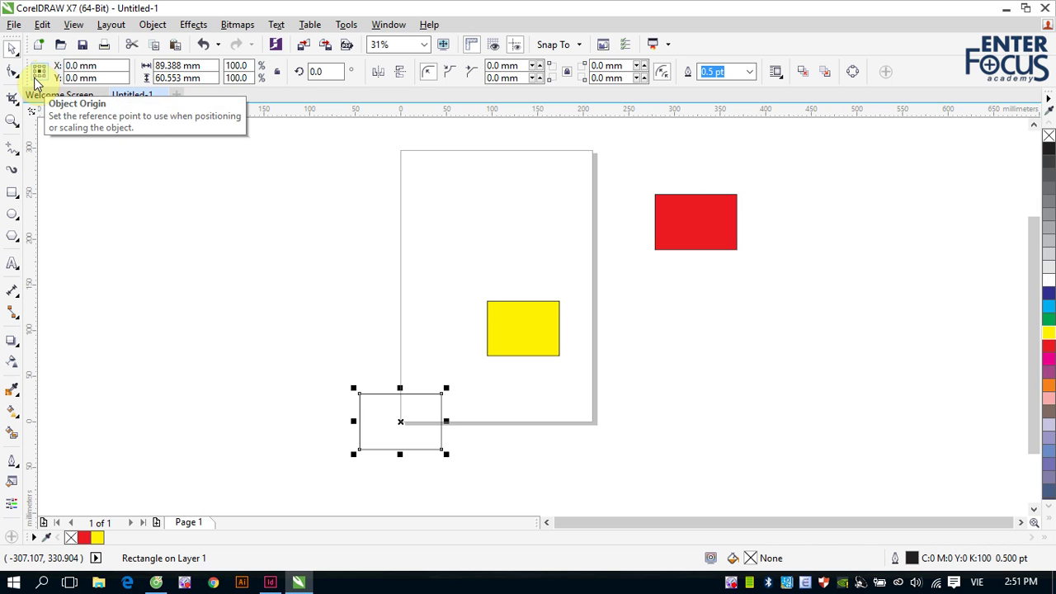
{"action": "left_click", "coordinate": [35, 83]}
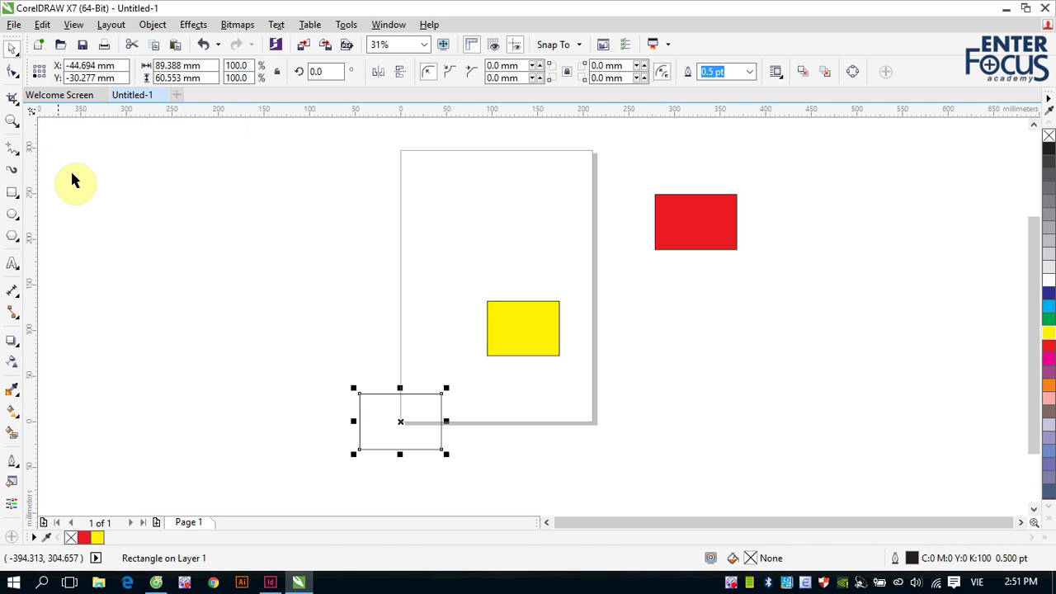
Position the unfilled rectangle's bottom-left corner at X 0 mm, Y 0 mm, and clear the selection
{"action": "left_click", "coordinate": [76, 66]}
{"action": "key", "text": "BackSpace"}
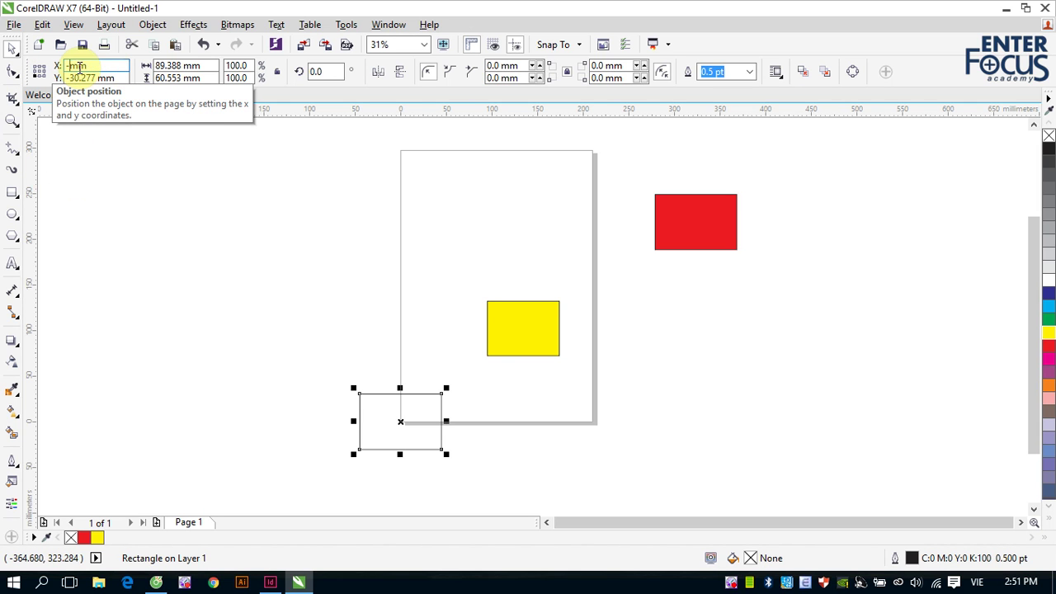
{"action": "type", "text": "0"}
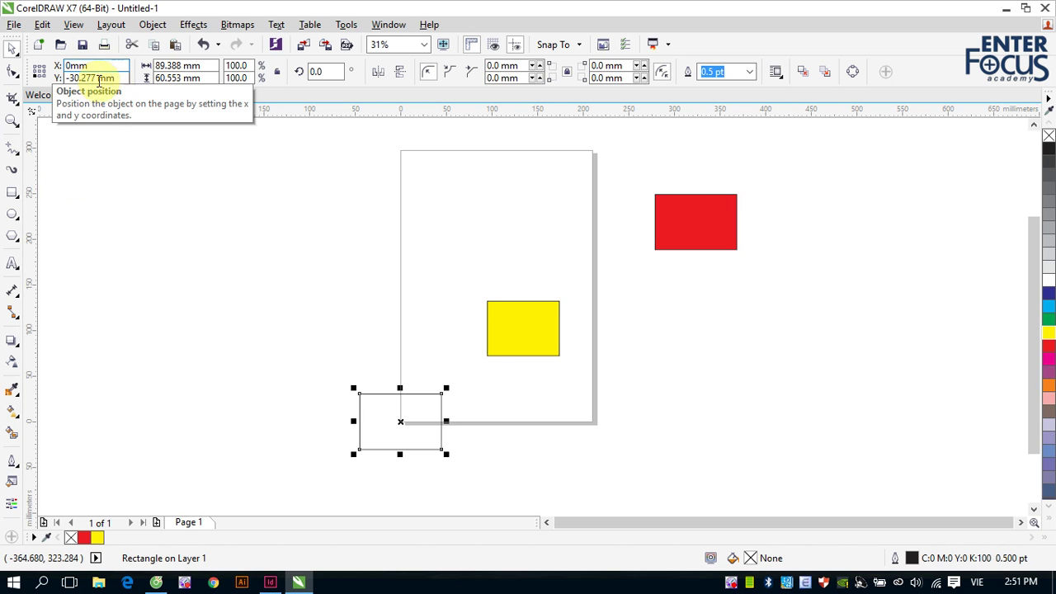
{"action": "left_click", "coordinate": [74, 79]}
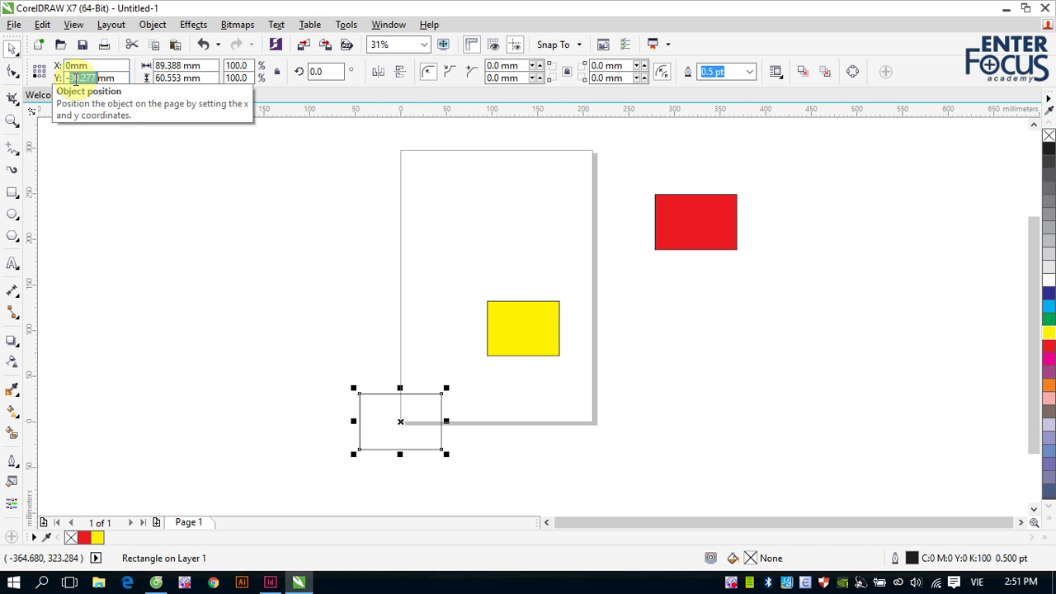
{"action": "type", "text": "0"}
{"action": "key", "text": "Return"}
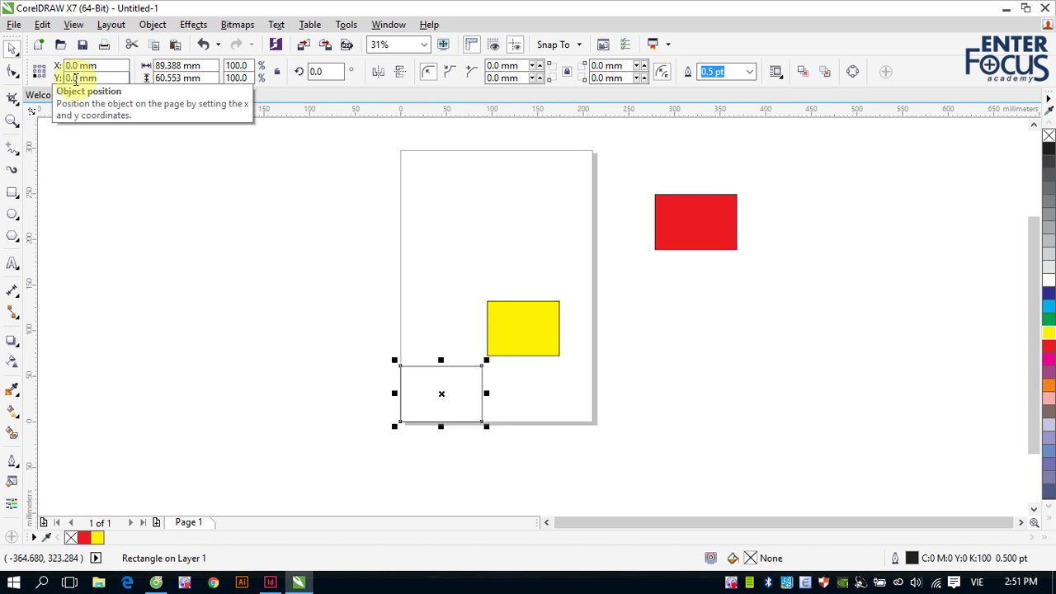
{"action": "left_click", "coordinate": [704, 438]}
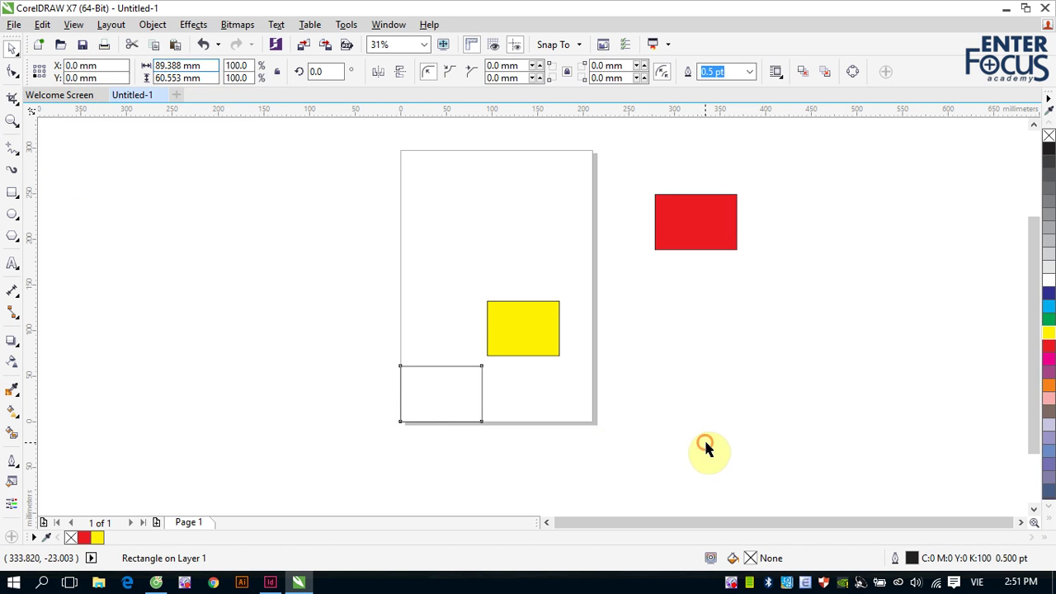
{"action": "left_click", "coordinate": [405, 423]}
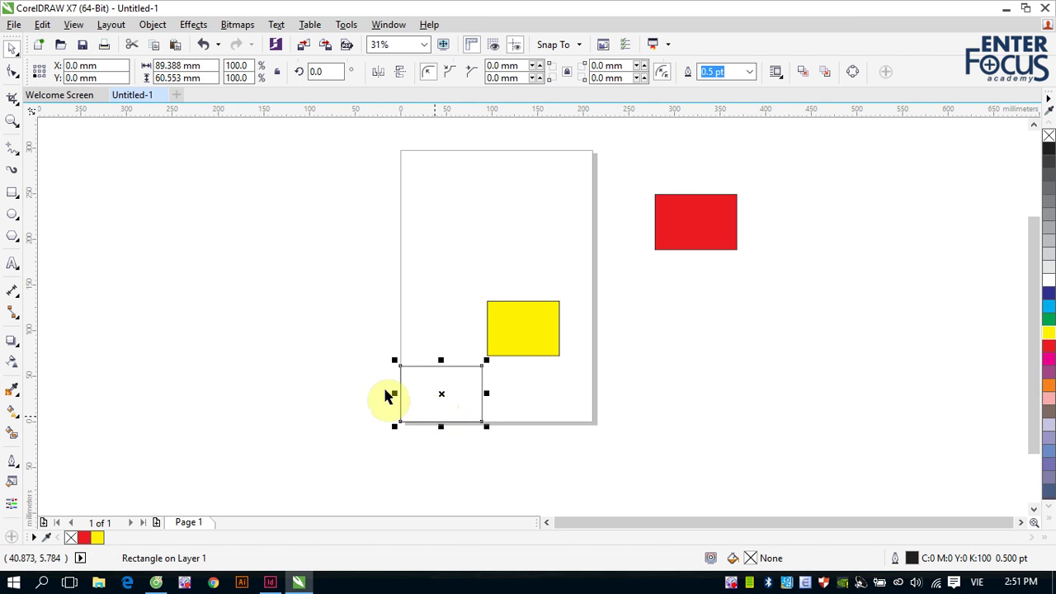
{"action": "left_click", "coordinate": [39, 78]}
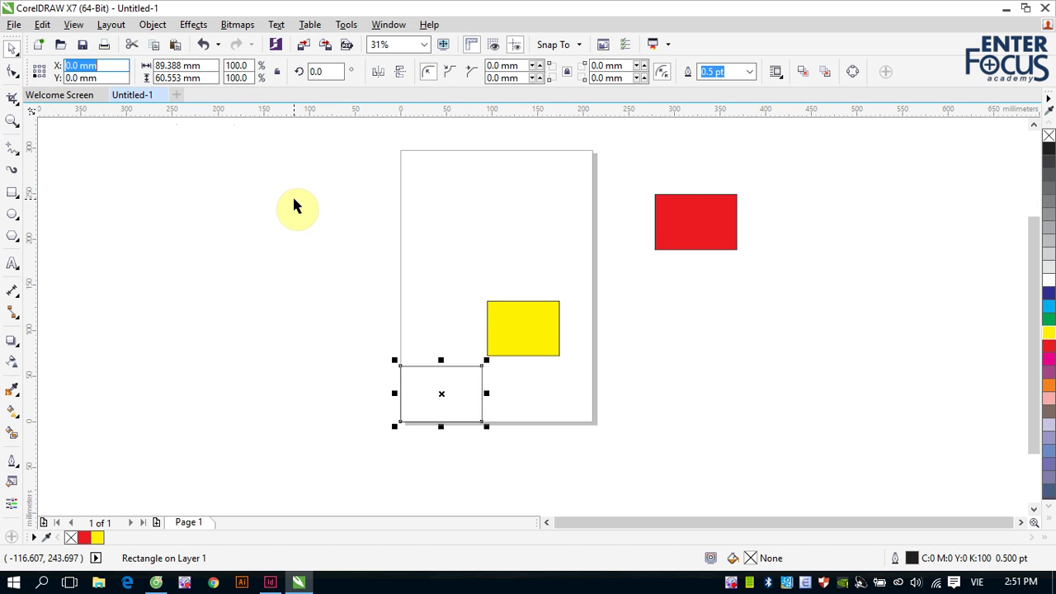
{"action": "left_click", "coordinate": [350, 223]}
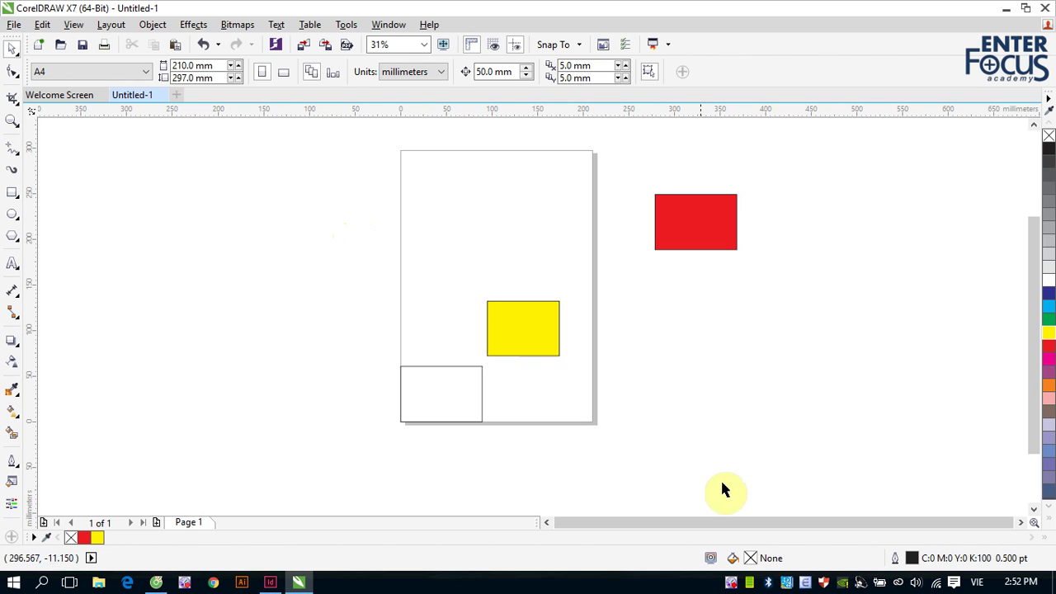
{"action": "right_click", "coordinate": [731, 584]}
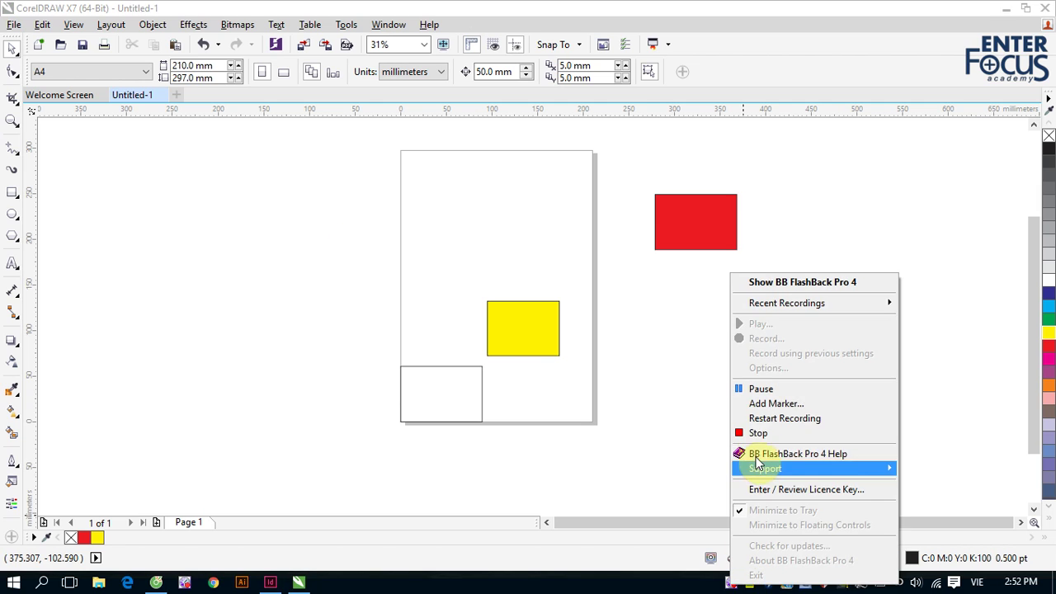